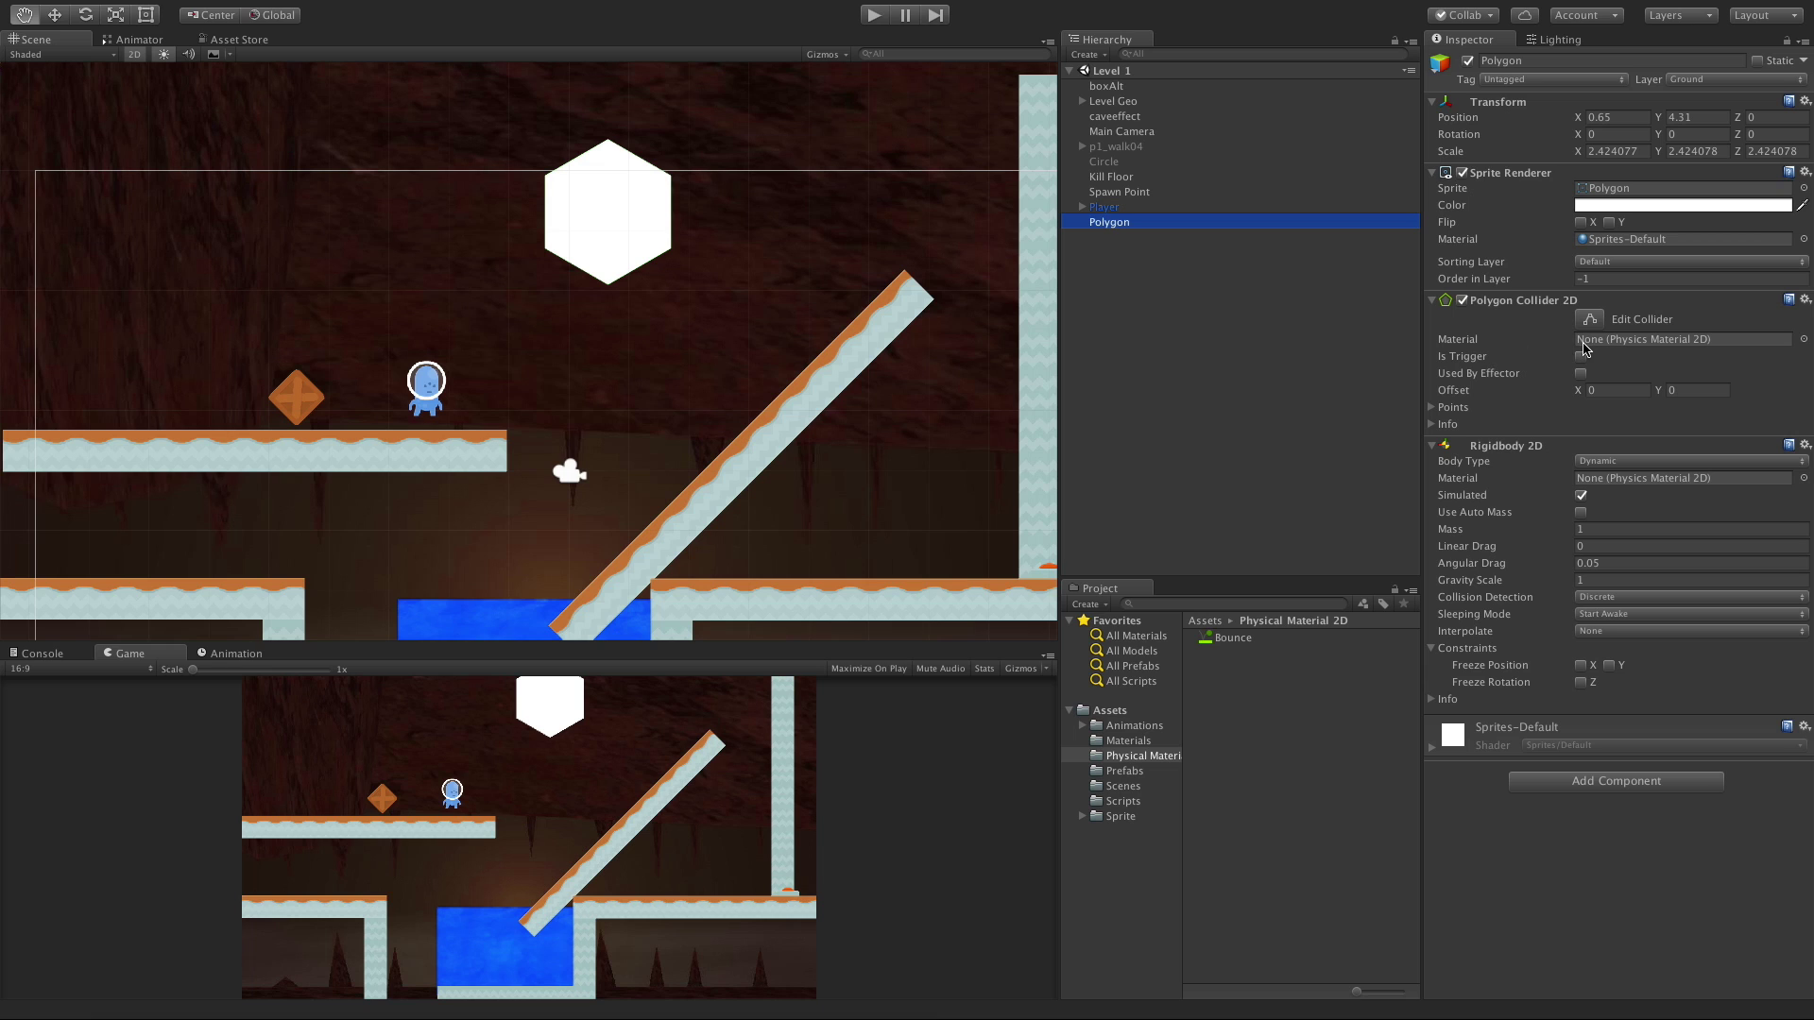
# Add a Distance Joint 2D component to the Polygon object.
pyautogui.scroll(-1, 640, 186)
pyautogui.scroll(5, 640, 187)
pyautogui.moveTo(639, 186); pyautogui.dragTo(506, 620)
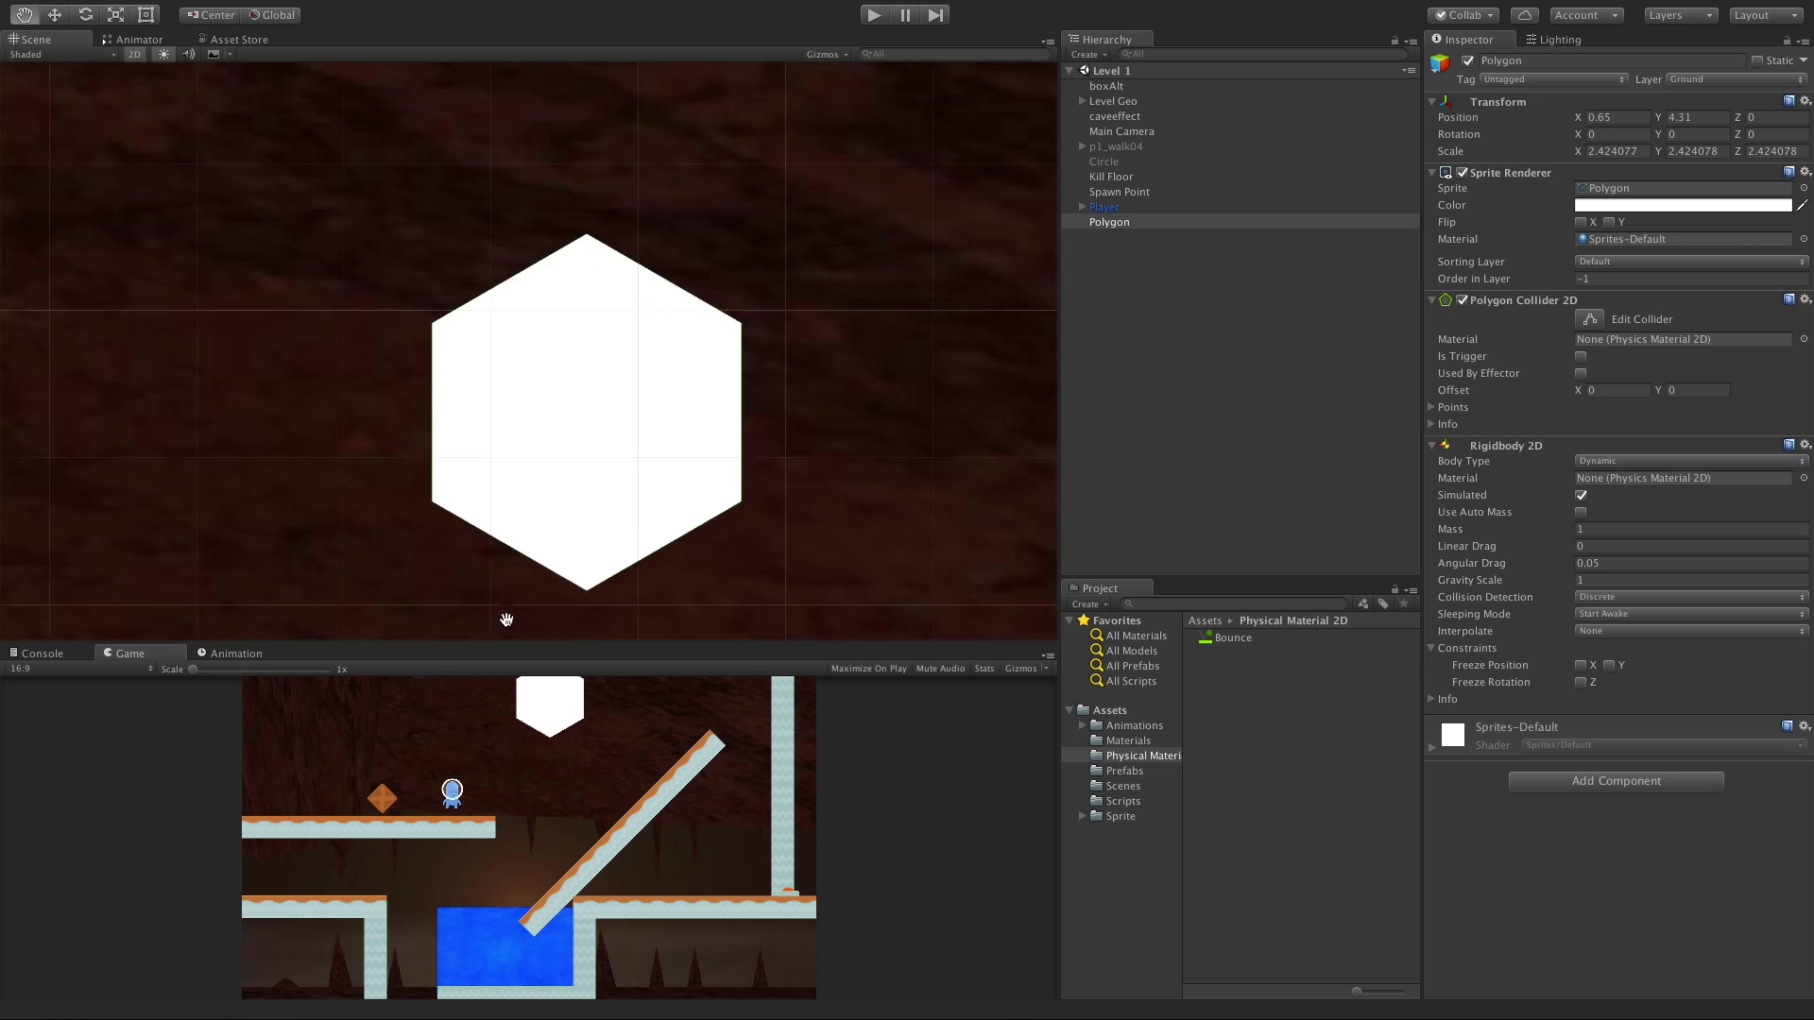
pyautogui.scroll(3, 538, 530)
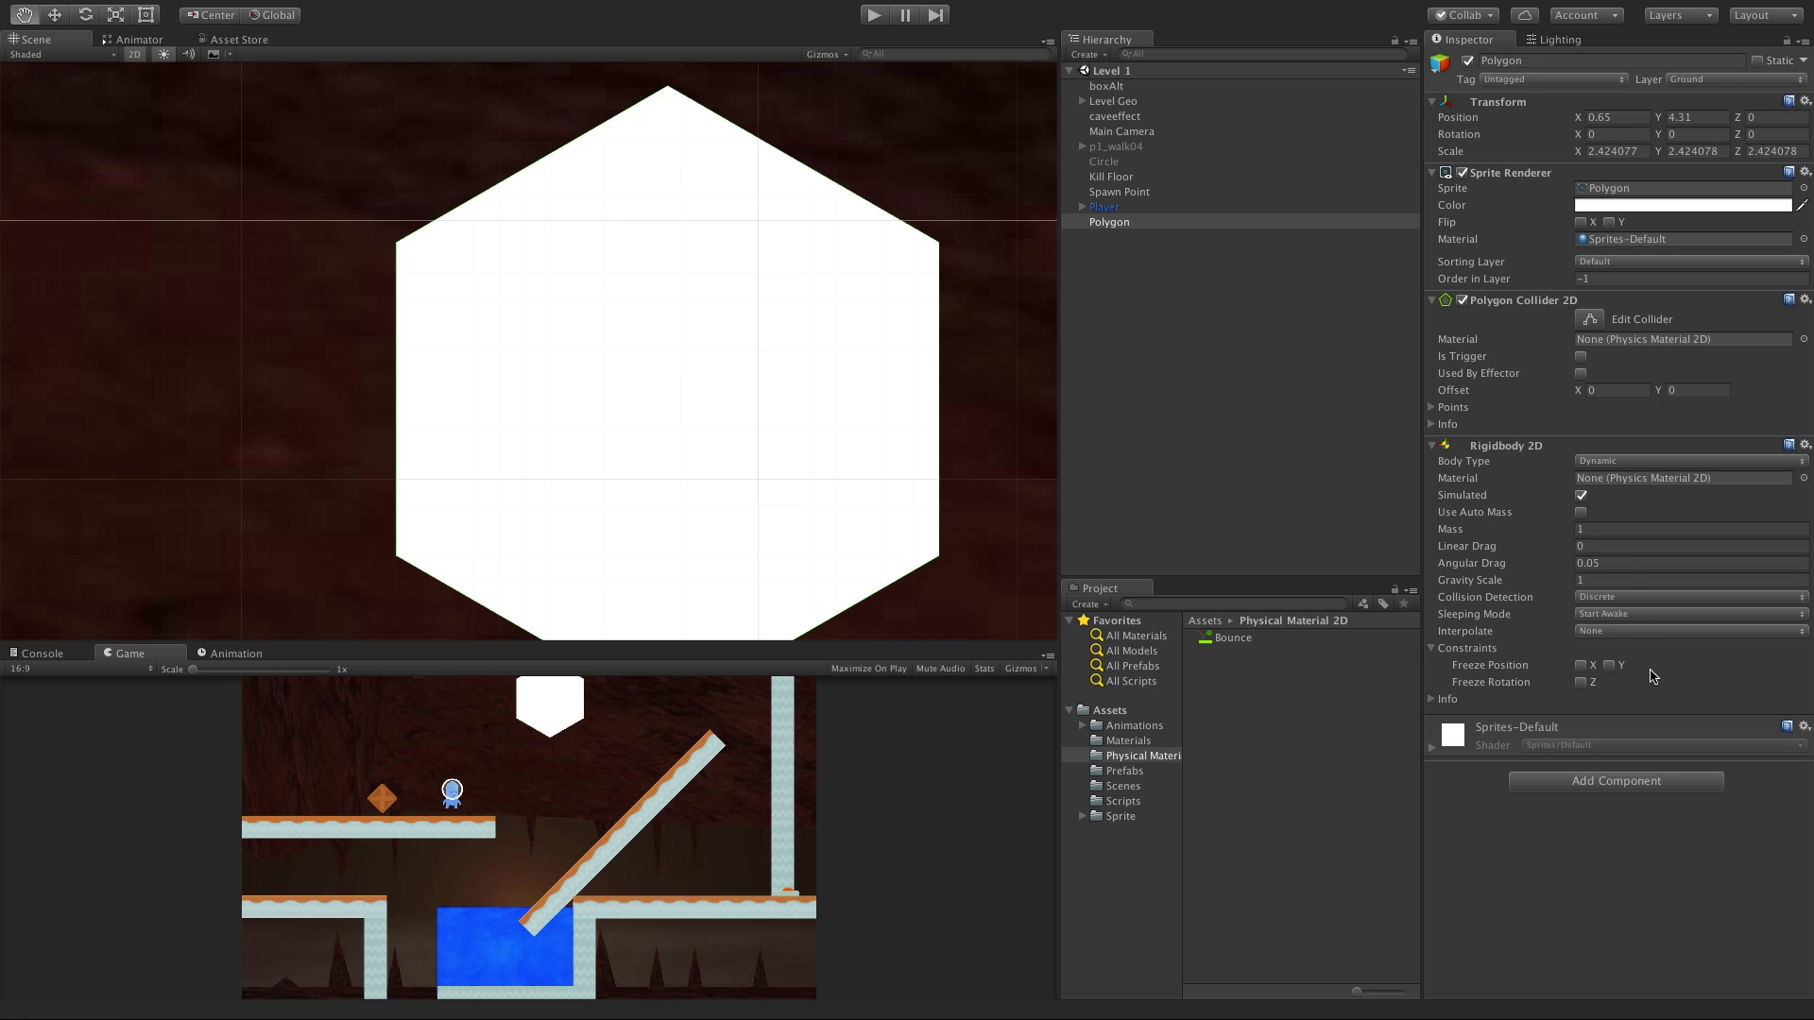
pyautogui.click(1618, 781)
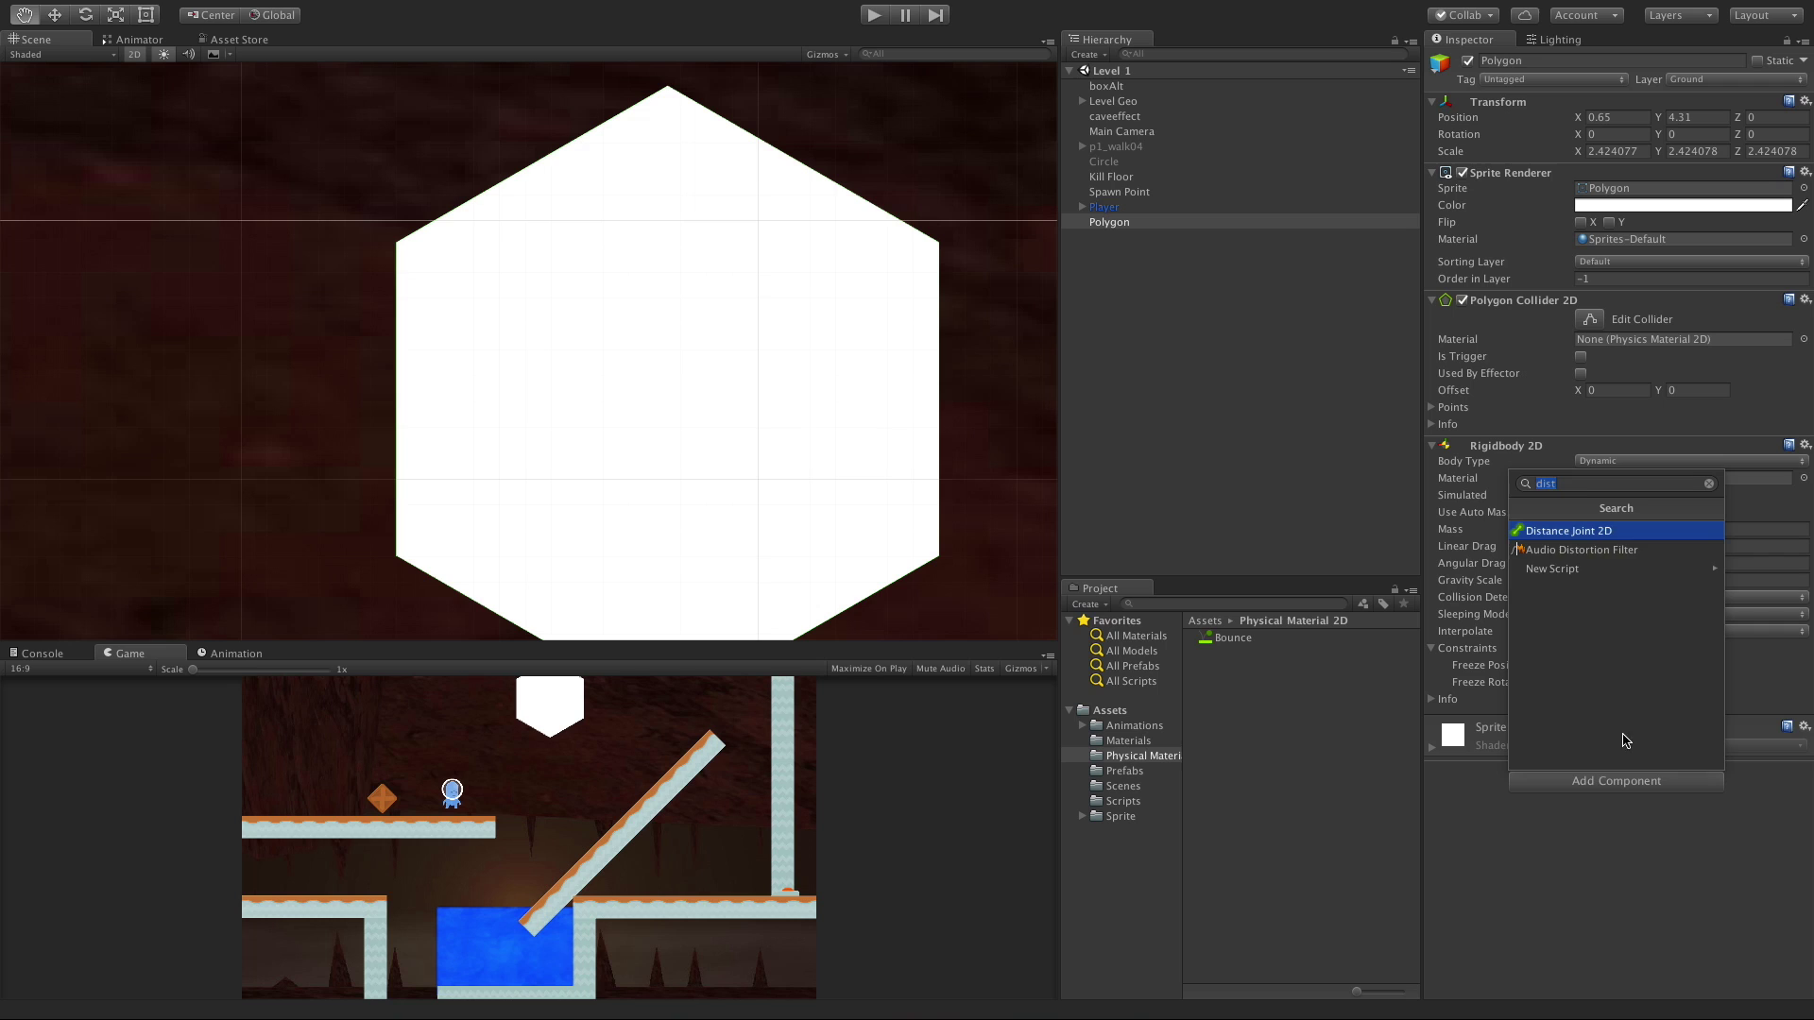
pyautogui.click(1608, 536)
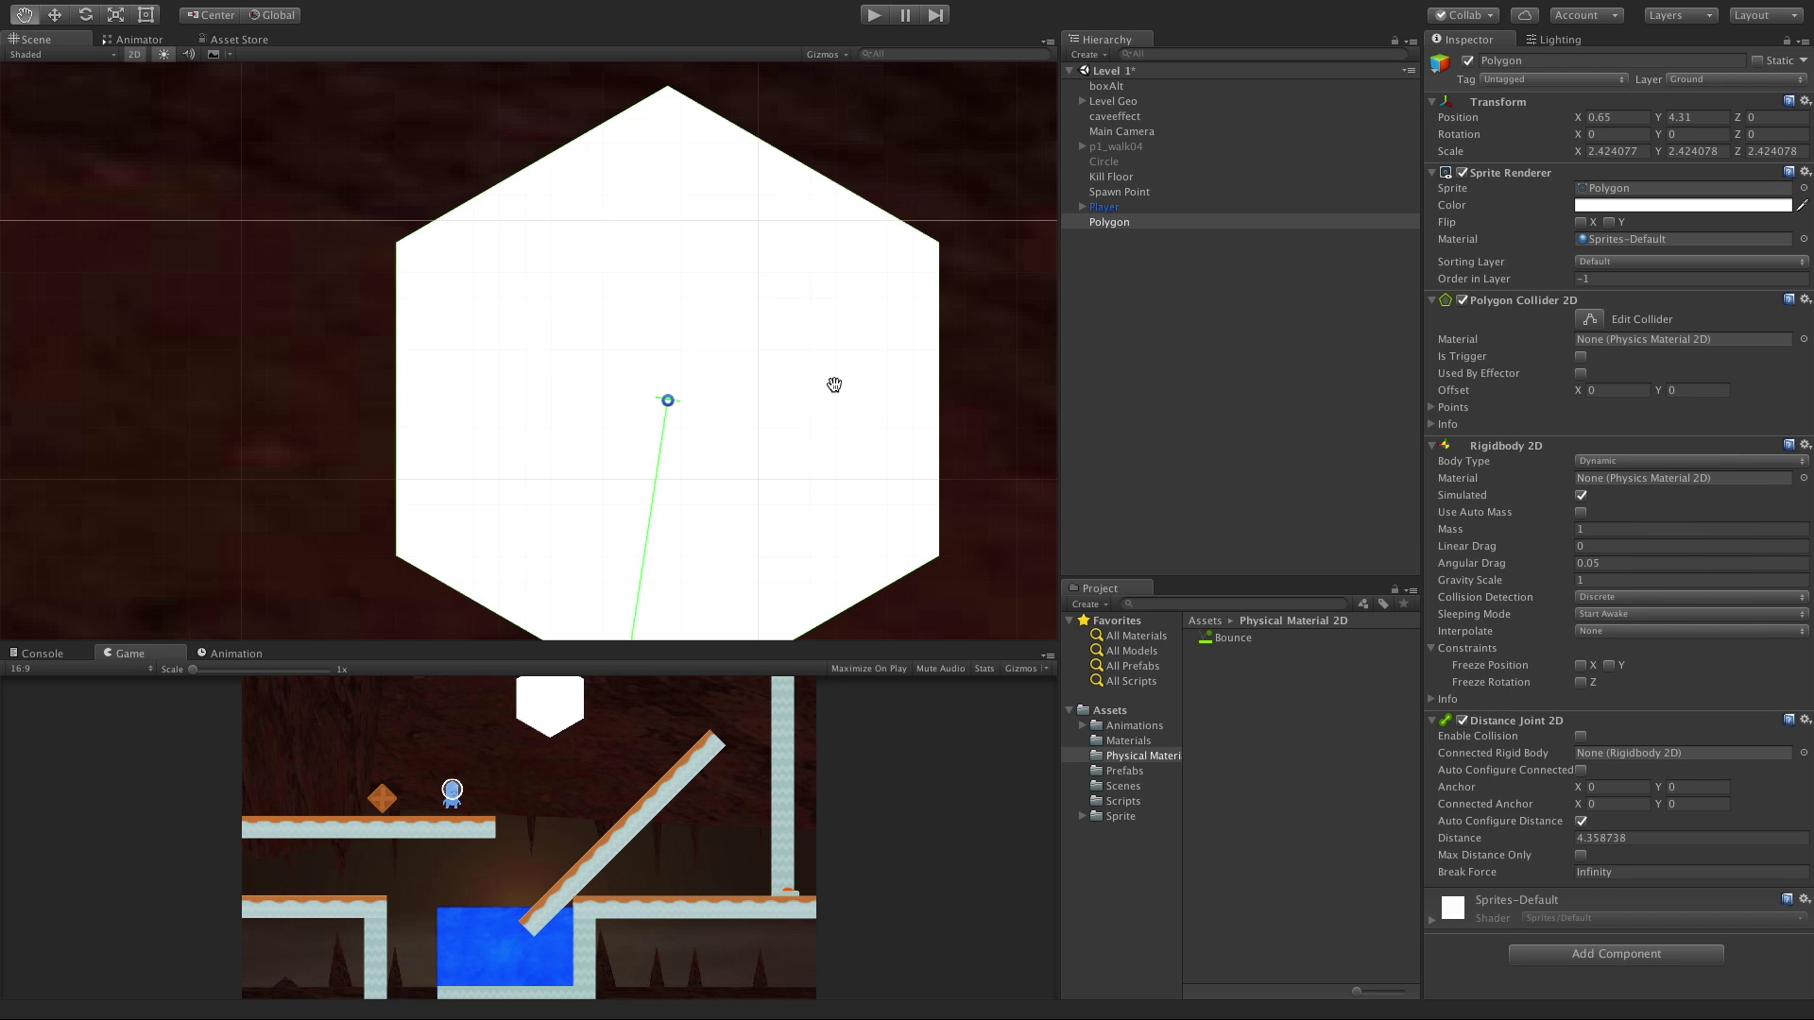
# Set the distance joint's Connected Anchor to X -4.06, Y 3.19 and play-test the hanging polygon.
pyautogui.scroll(-6, 825, 382)
pyautogui.moveTo(826, 384); pyautogui.dragTo(895, 157)
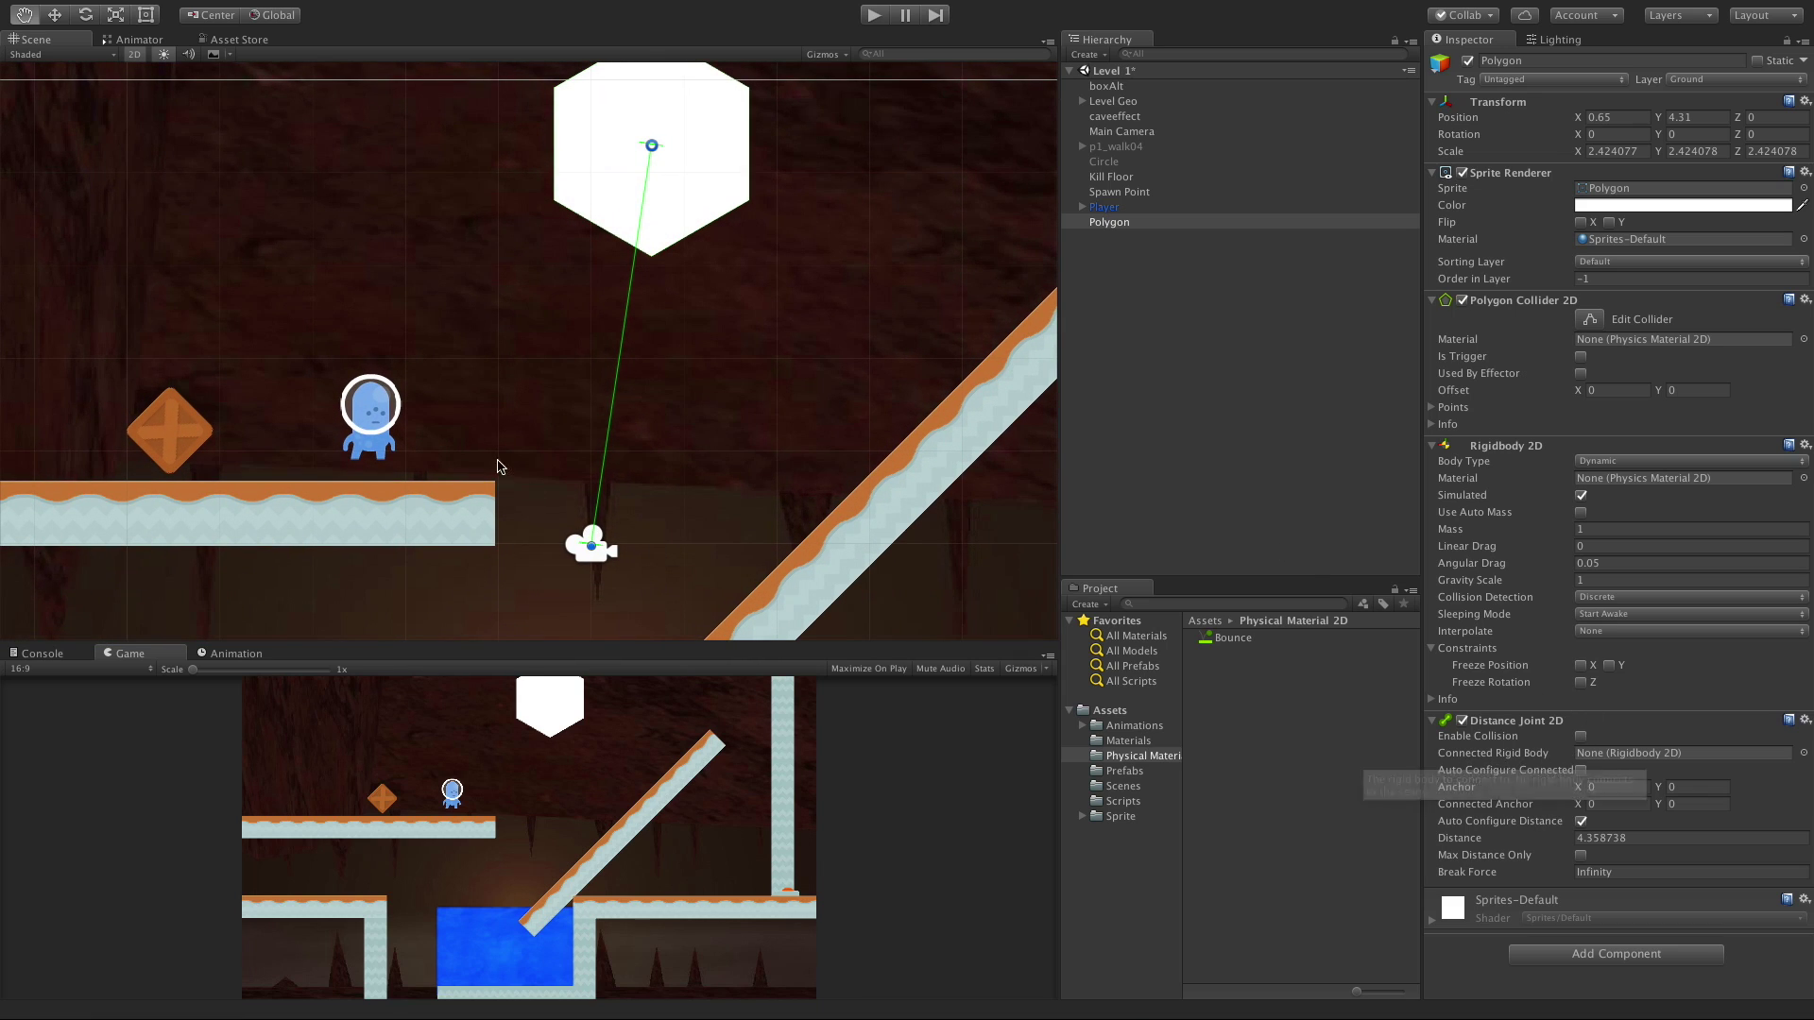
pyautogui.moveTo(593, 550); pyautogui.dragTo(613, 464)
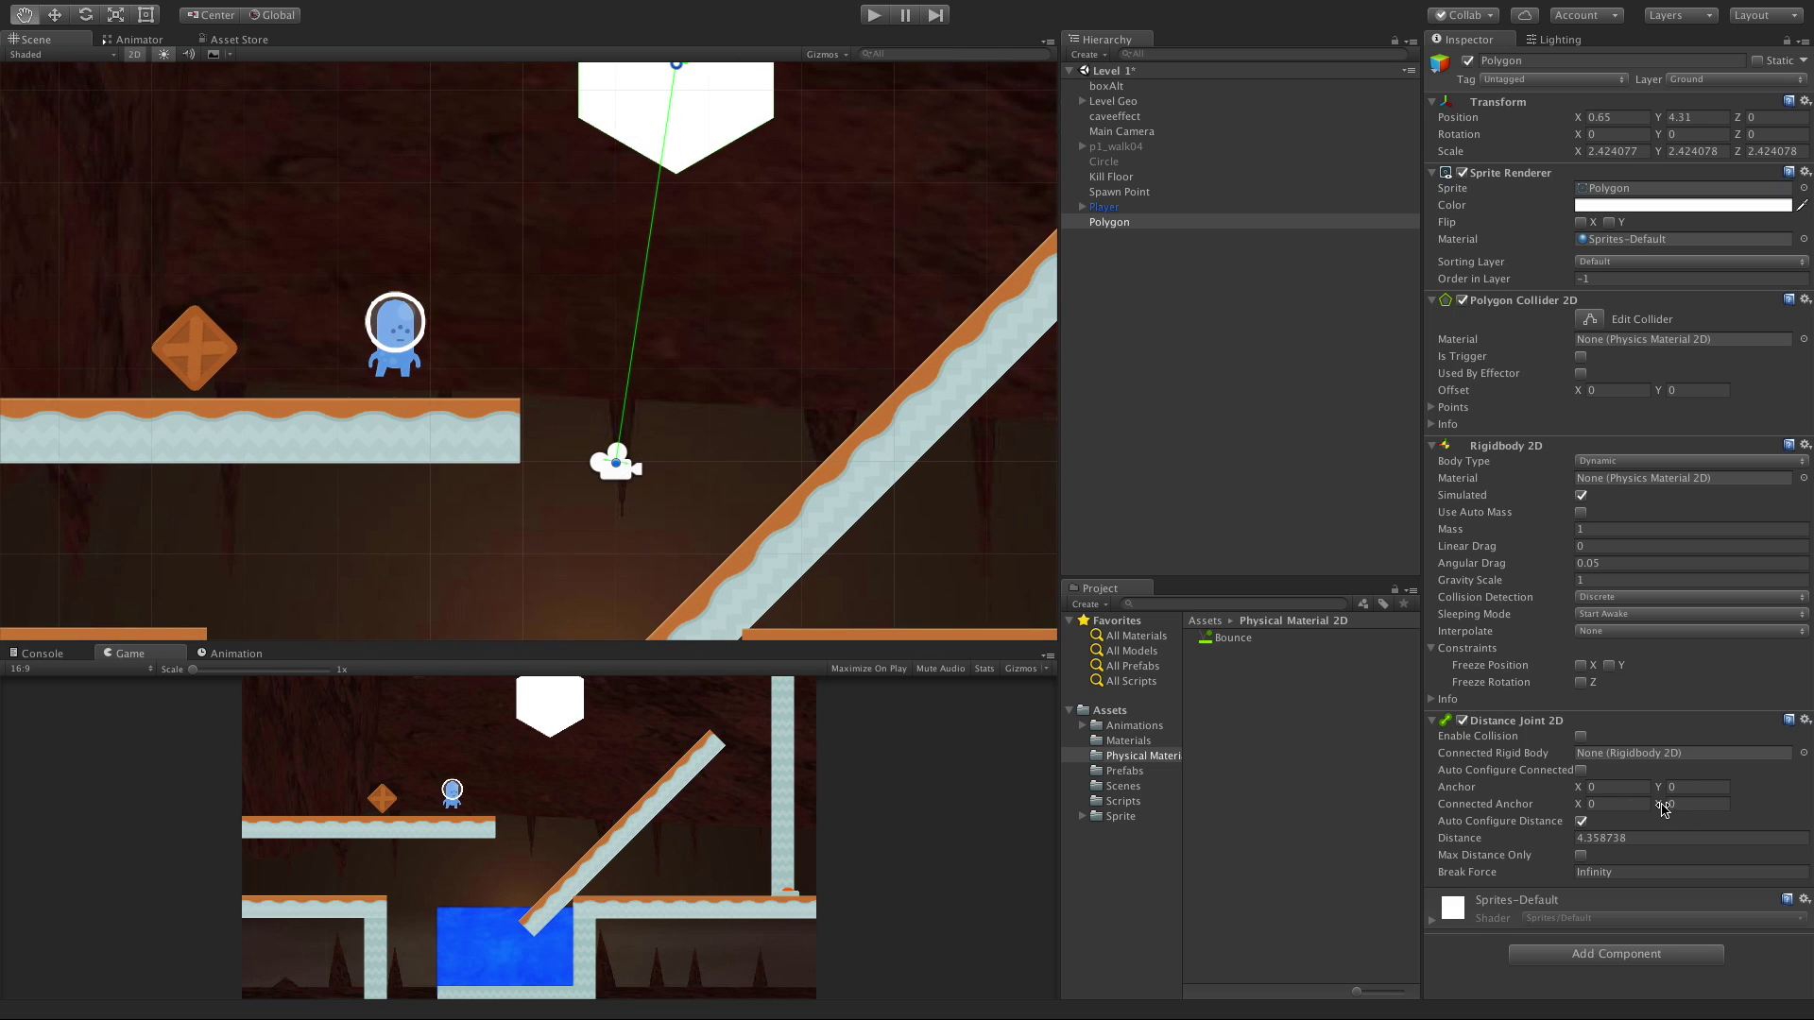
pyautogui.moveTo(1663, 810); pyautogui.dragTo(1742, 757)
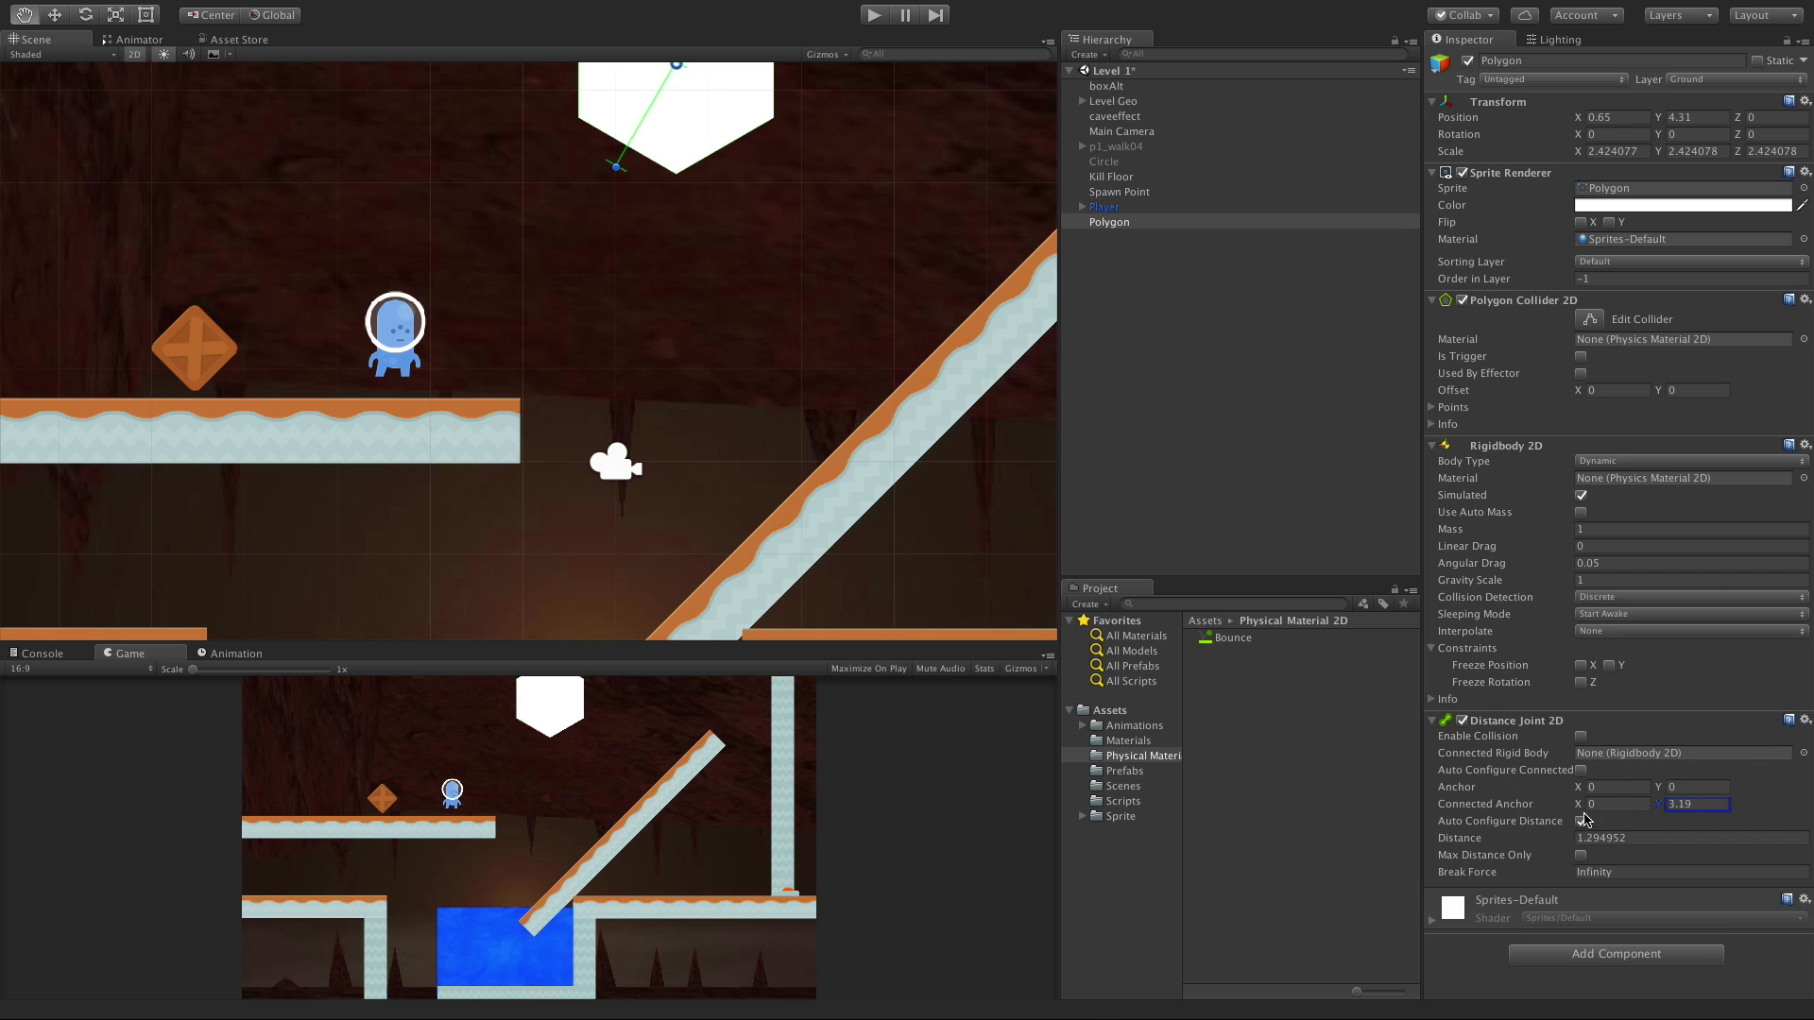
pyautogui.moveTo(1578, 804); pyautogui.dragTo(1446, 783)
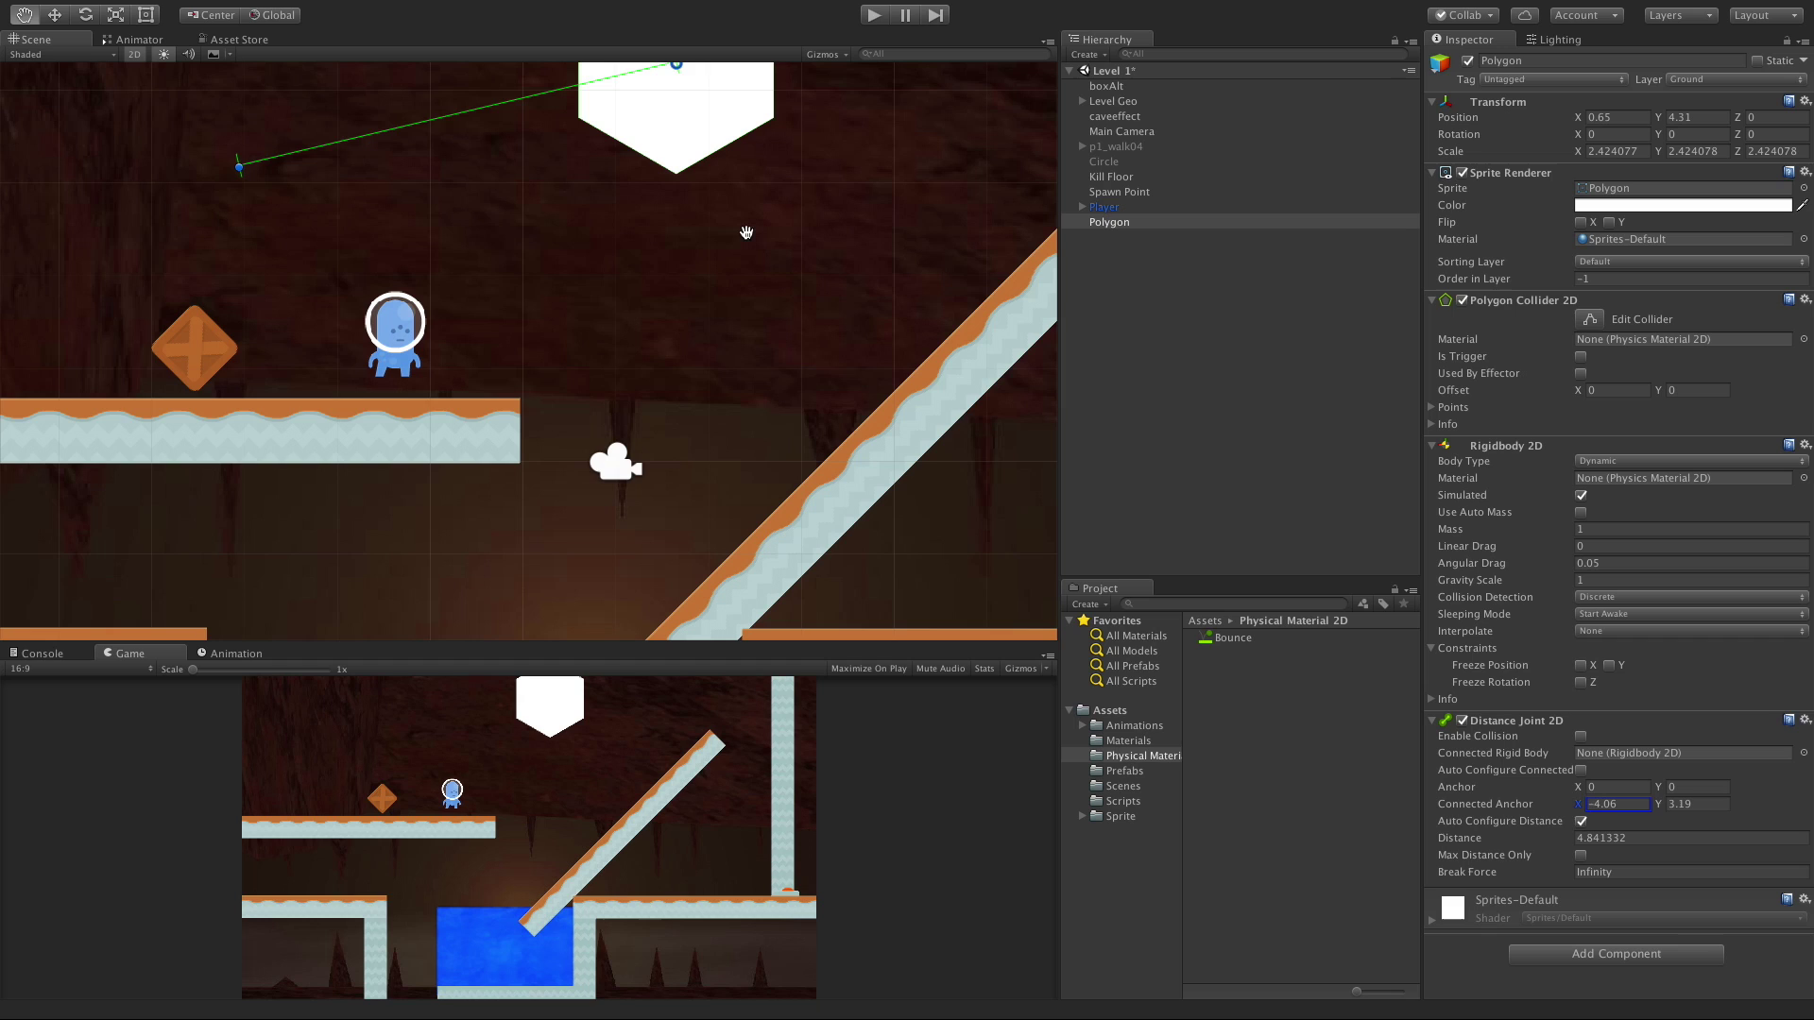
pyautogui.click(886, 19)
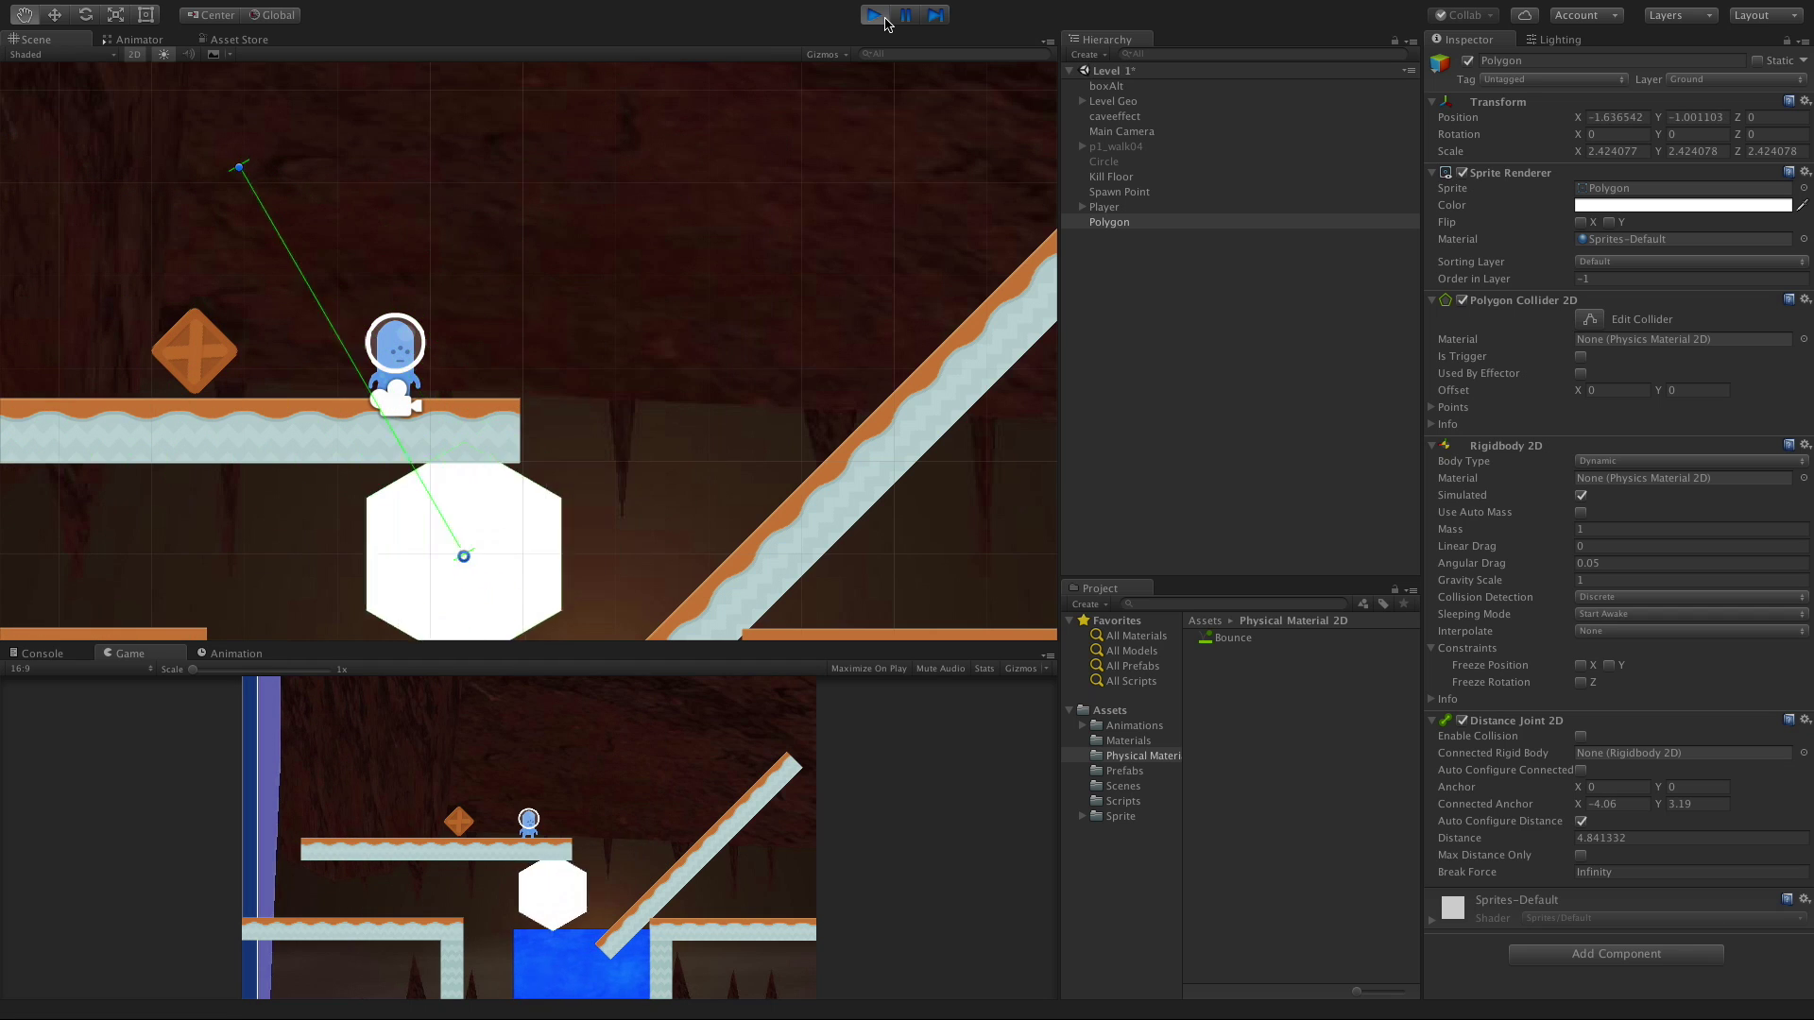
pyautogui.click(872, 16)
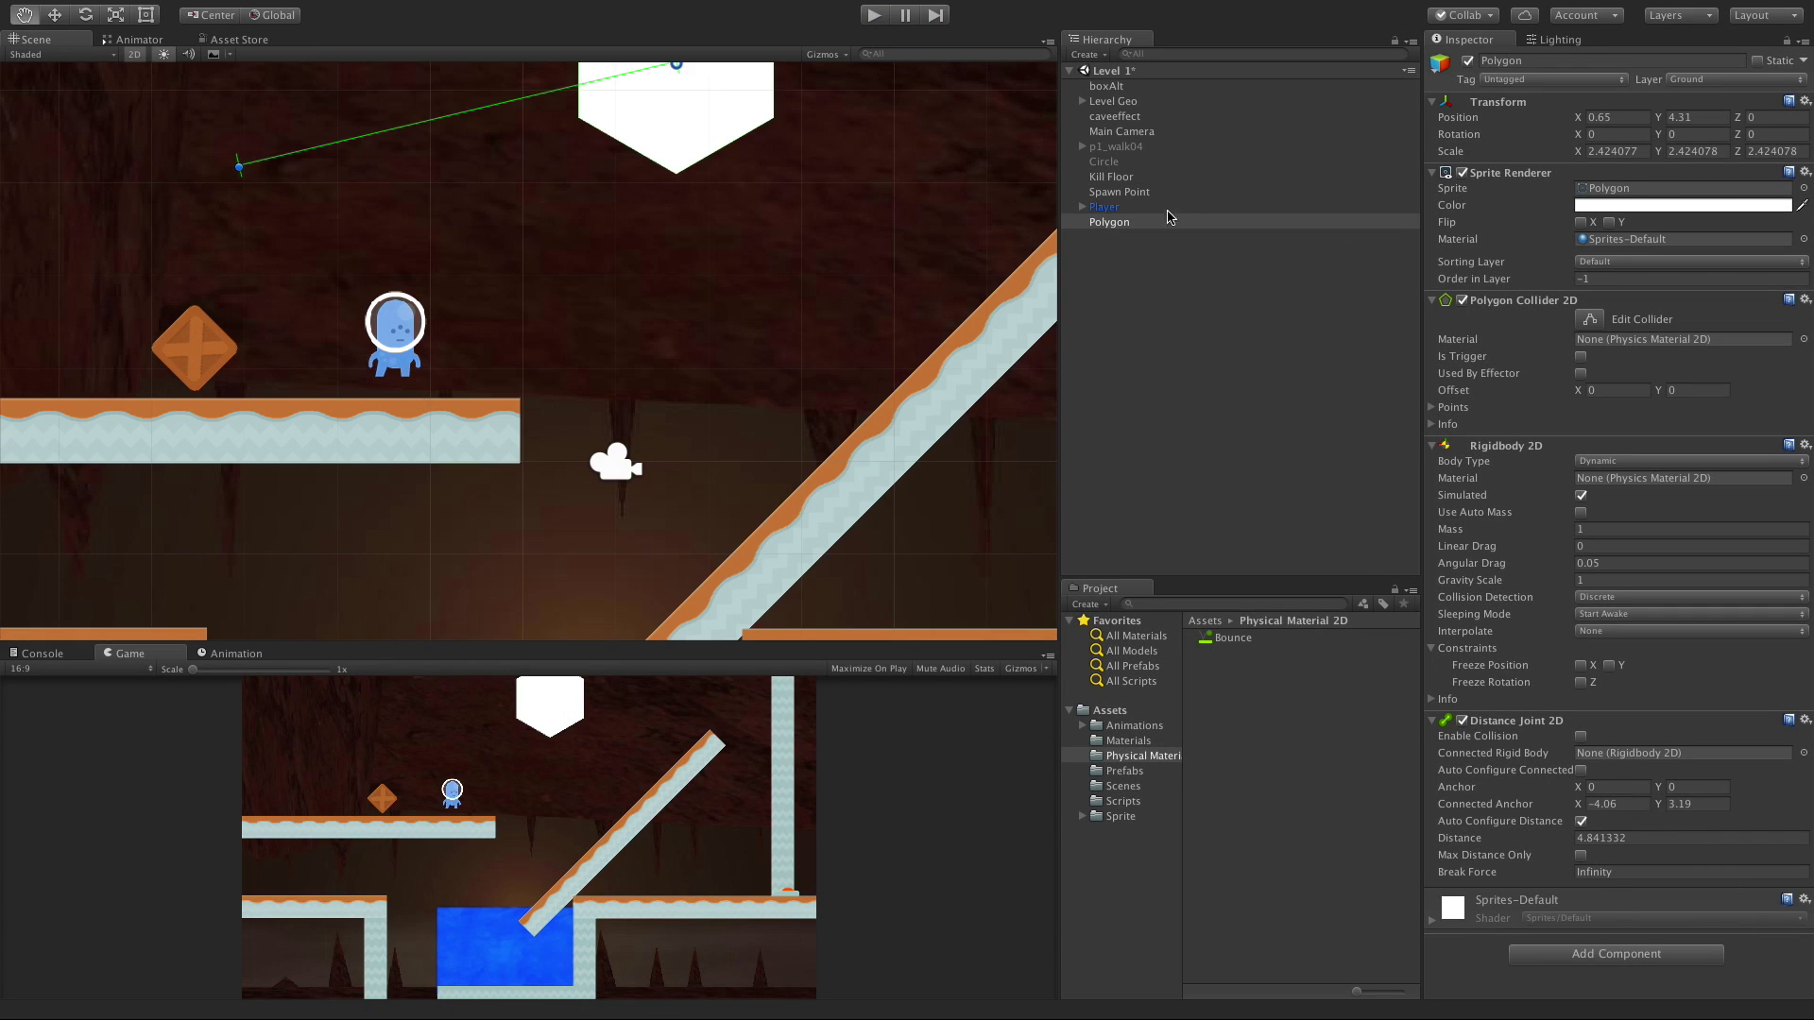
# Assign the Player as the Connected Rigid Body of the Polygon's distance joint.
pyautogui.moveTo(1116, 216); pyautogui.dragTo(1614, 760)
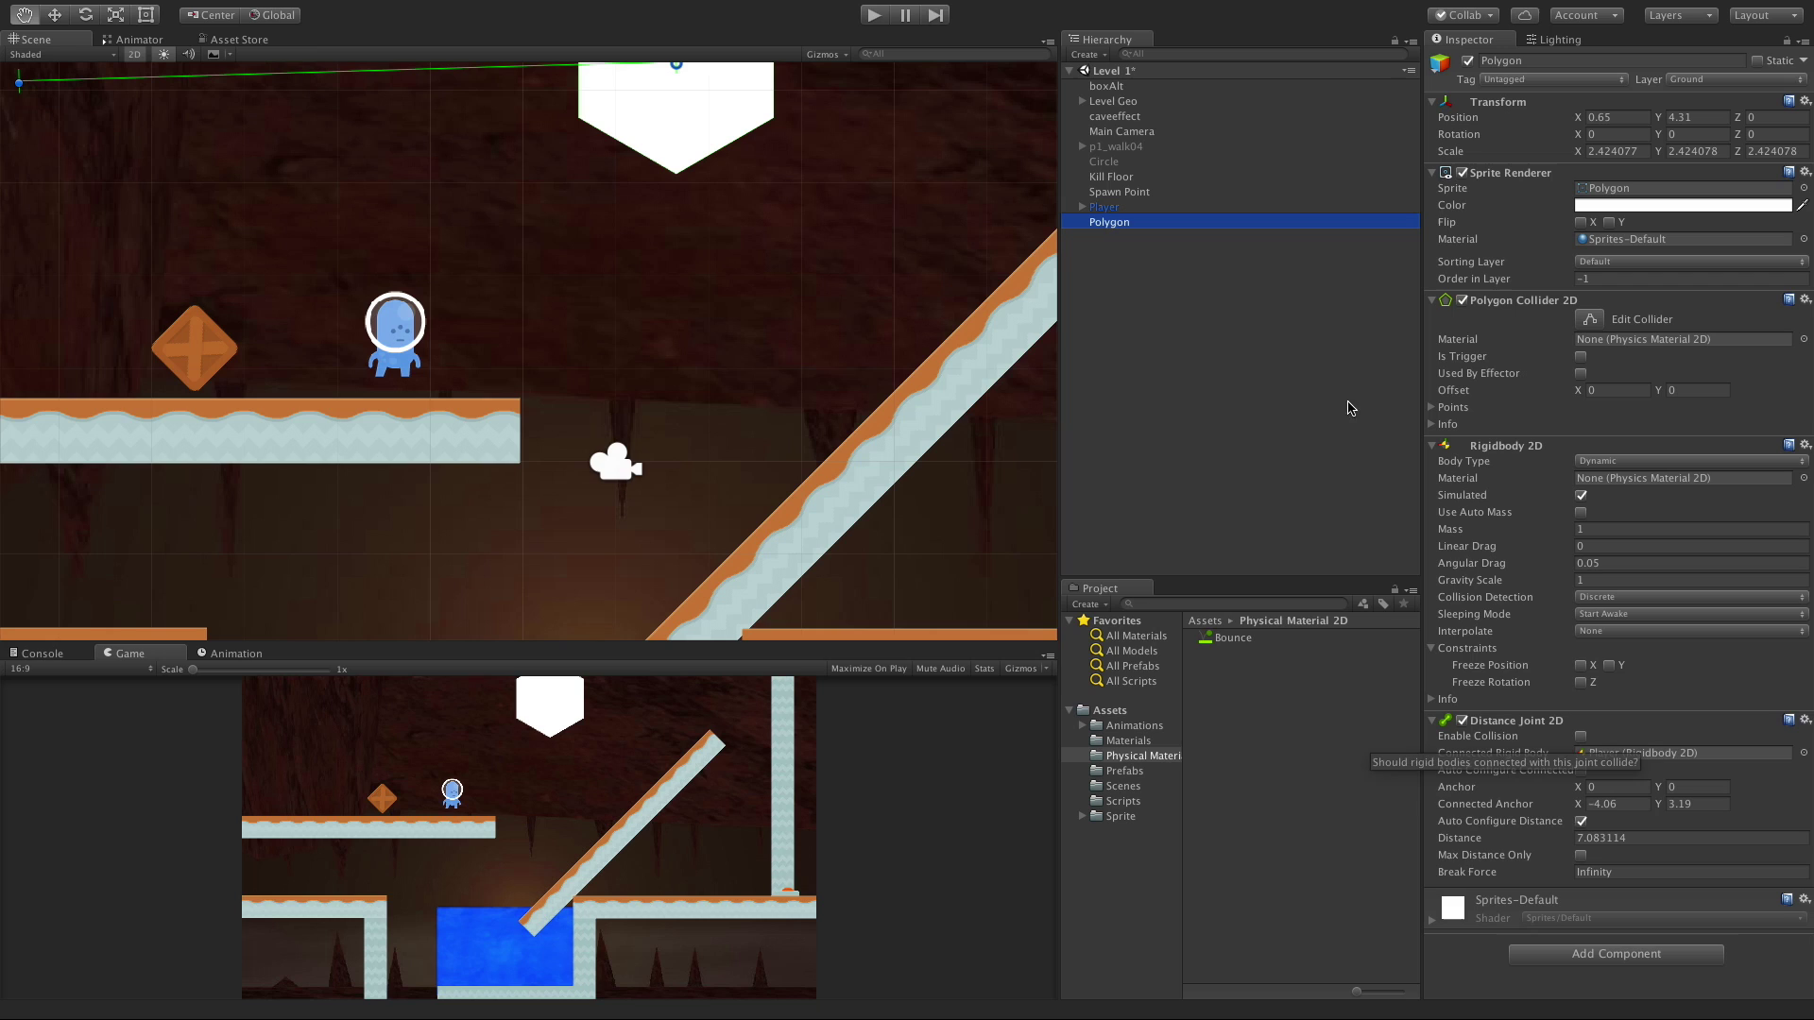
pyautogui.click(1134, 209)
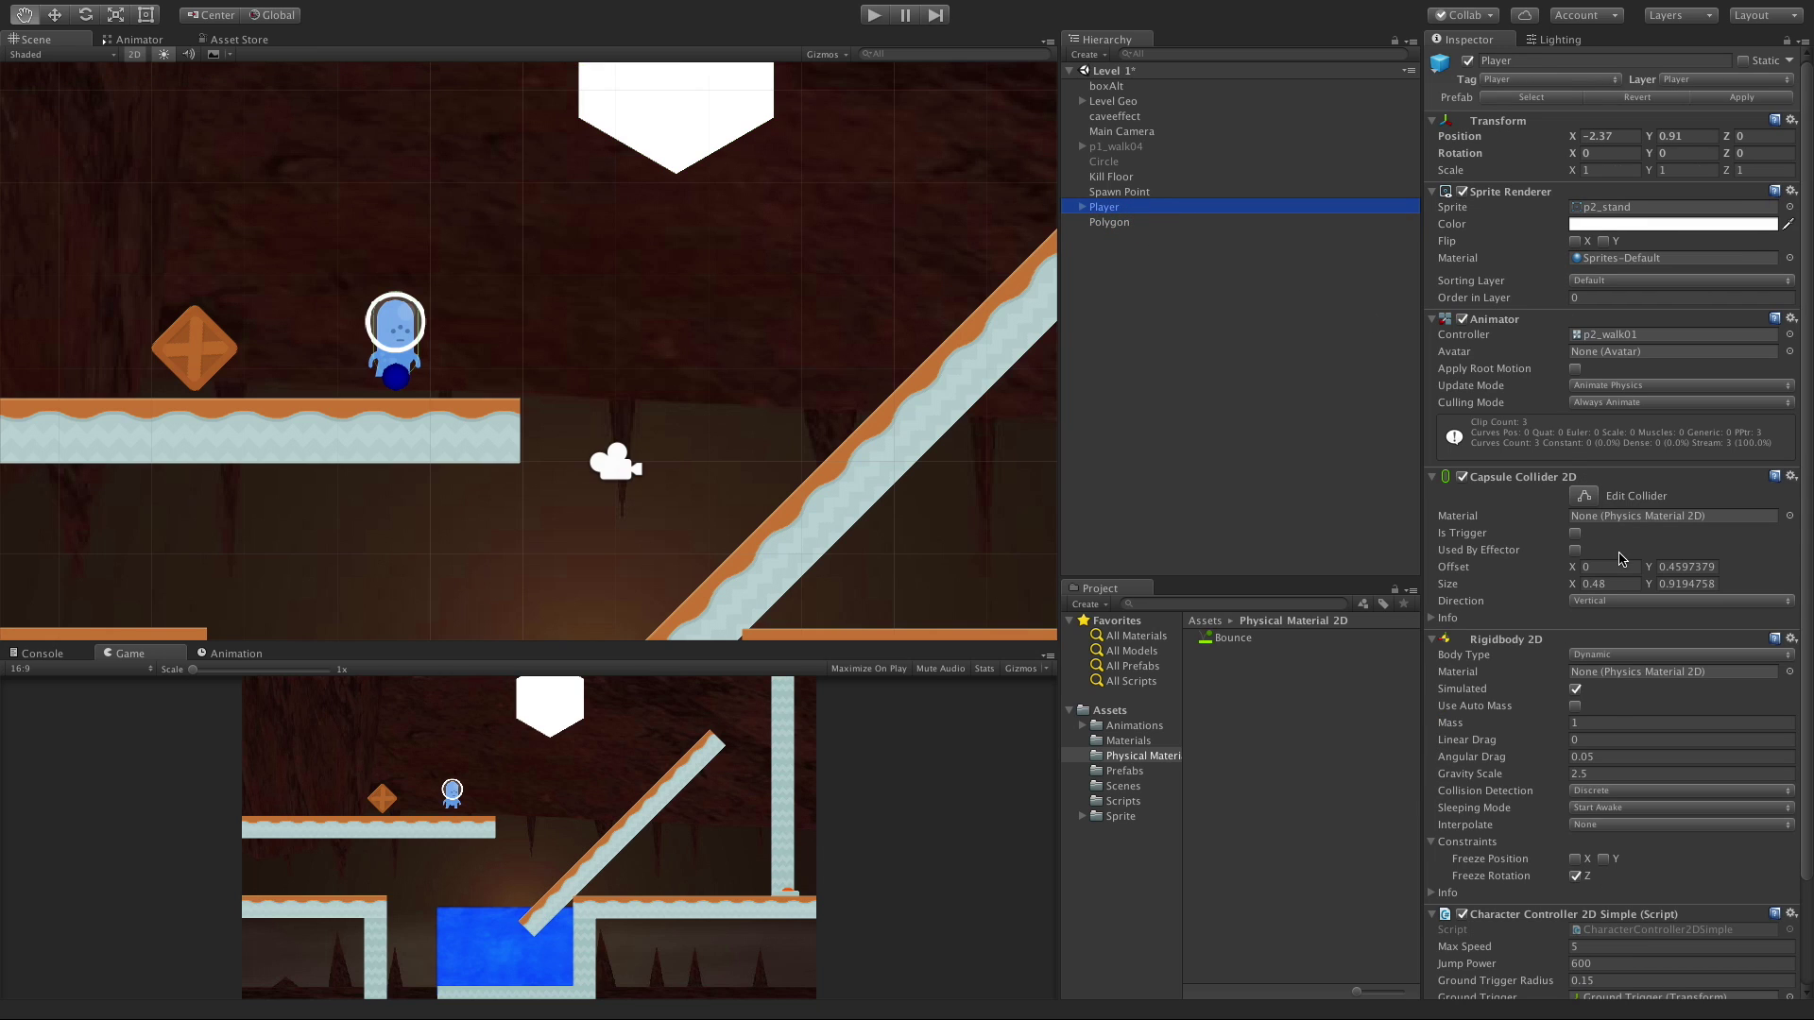
pyautogui.click(1154, 221)
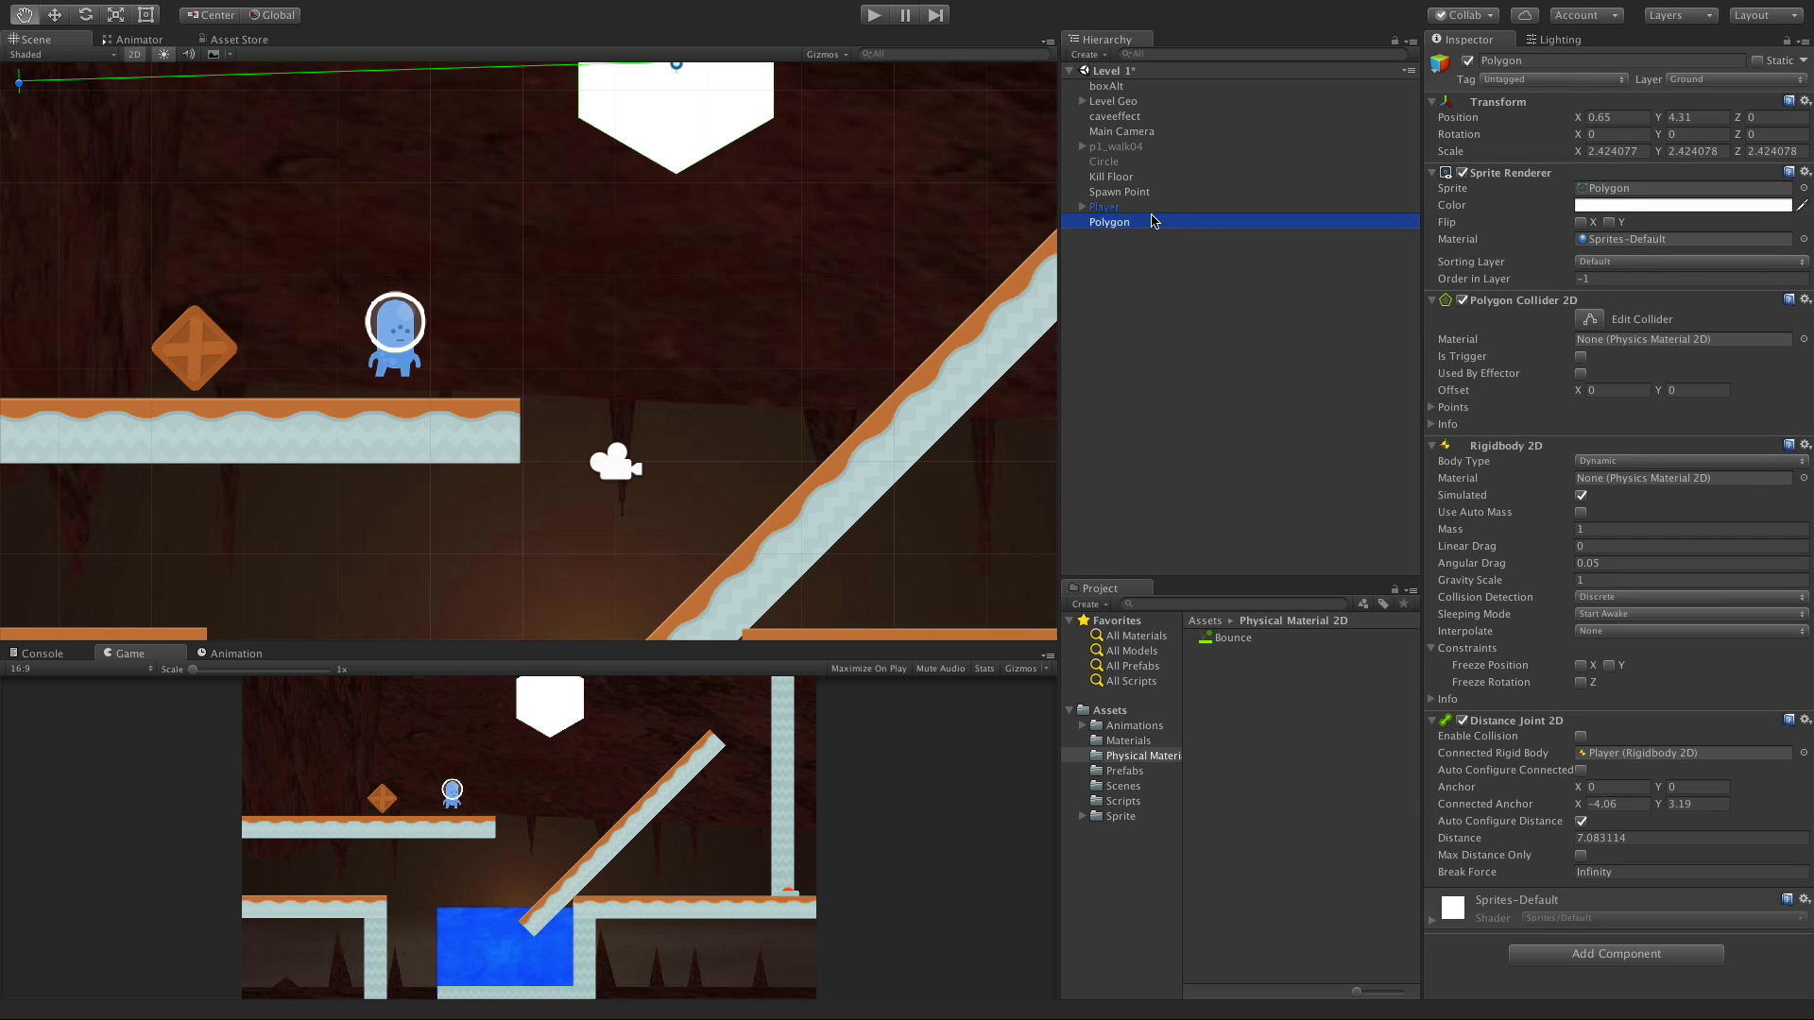
# Try Auto Configure Connected Anchor on the Polygon's distance joint.
pyautogui.moveTo(895, 558); pyautogui.dragTo(1081, 663)
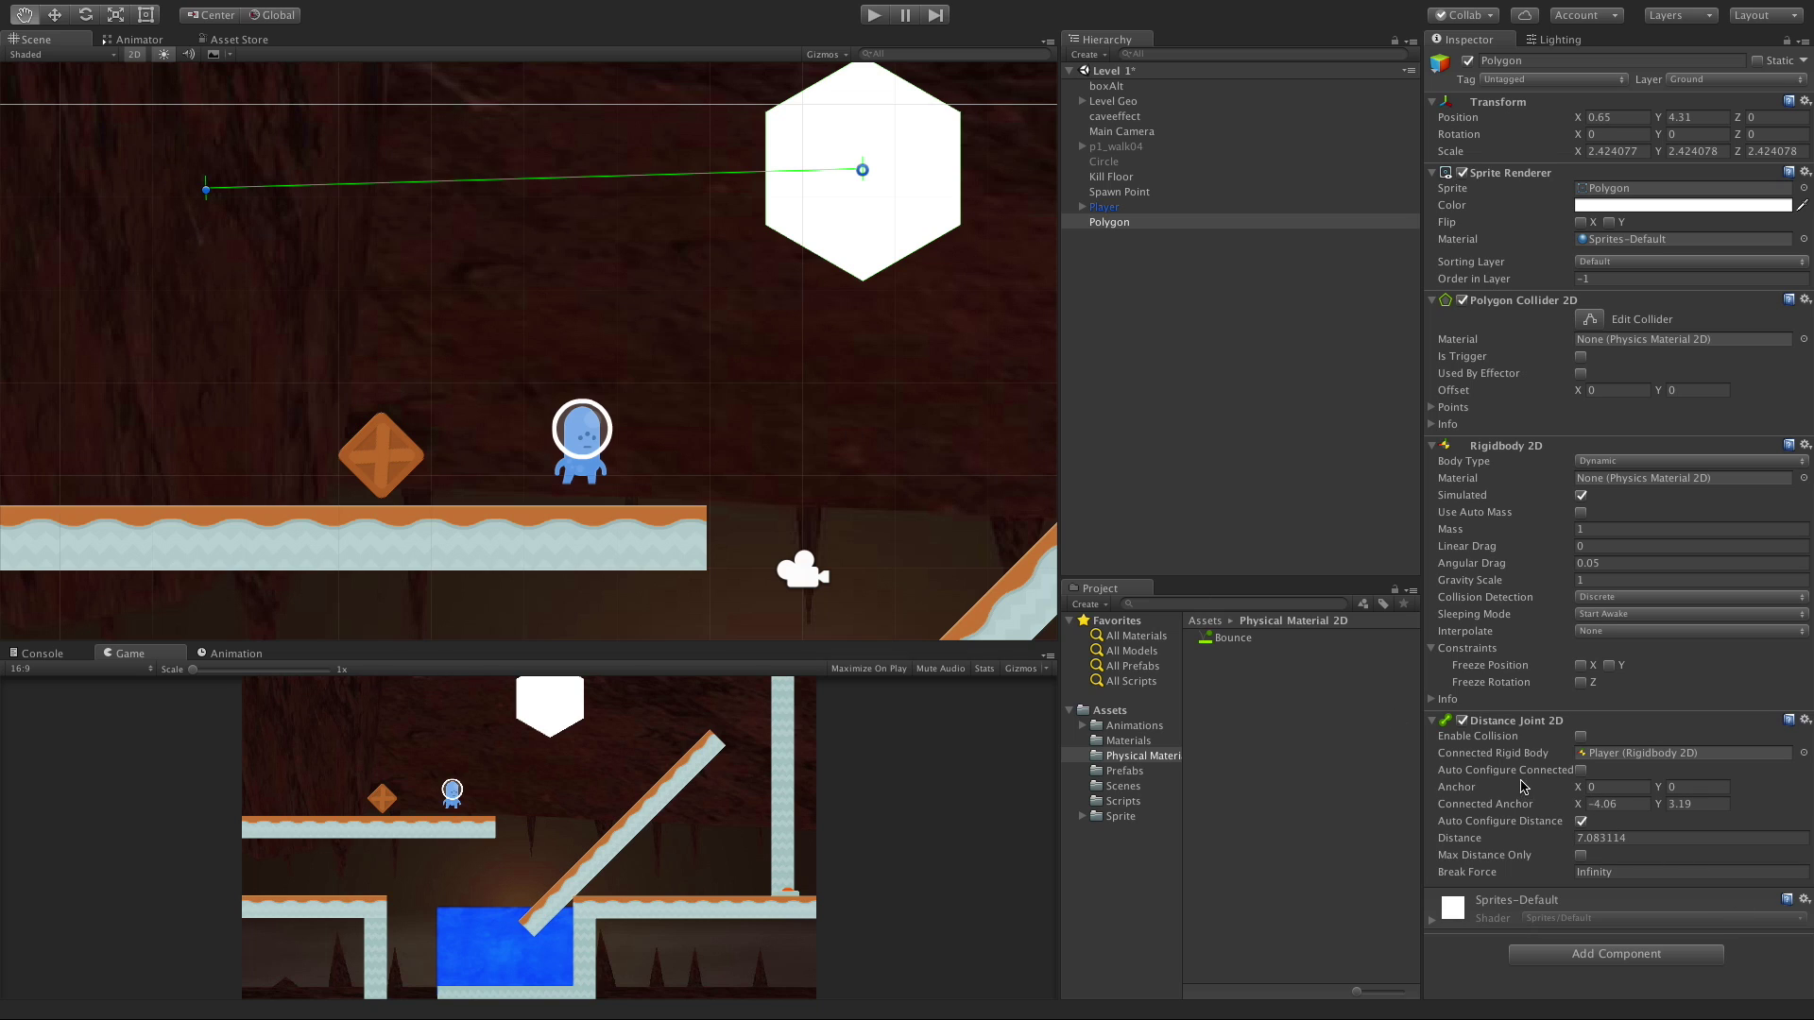
pyautogui.click(1581, 770)
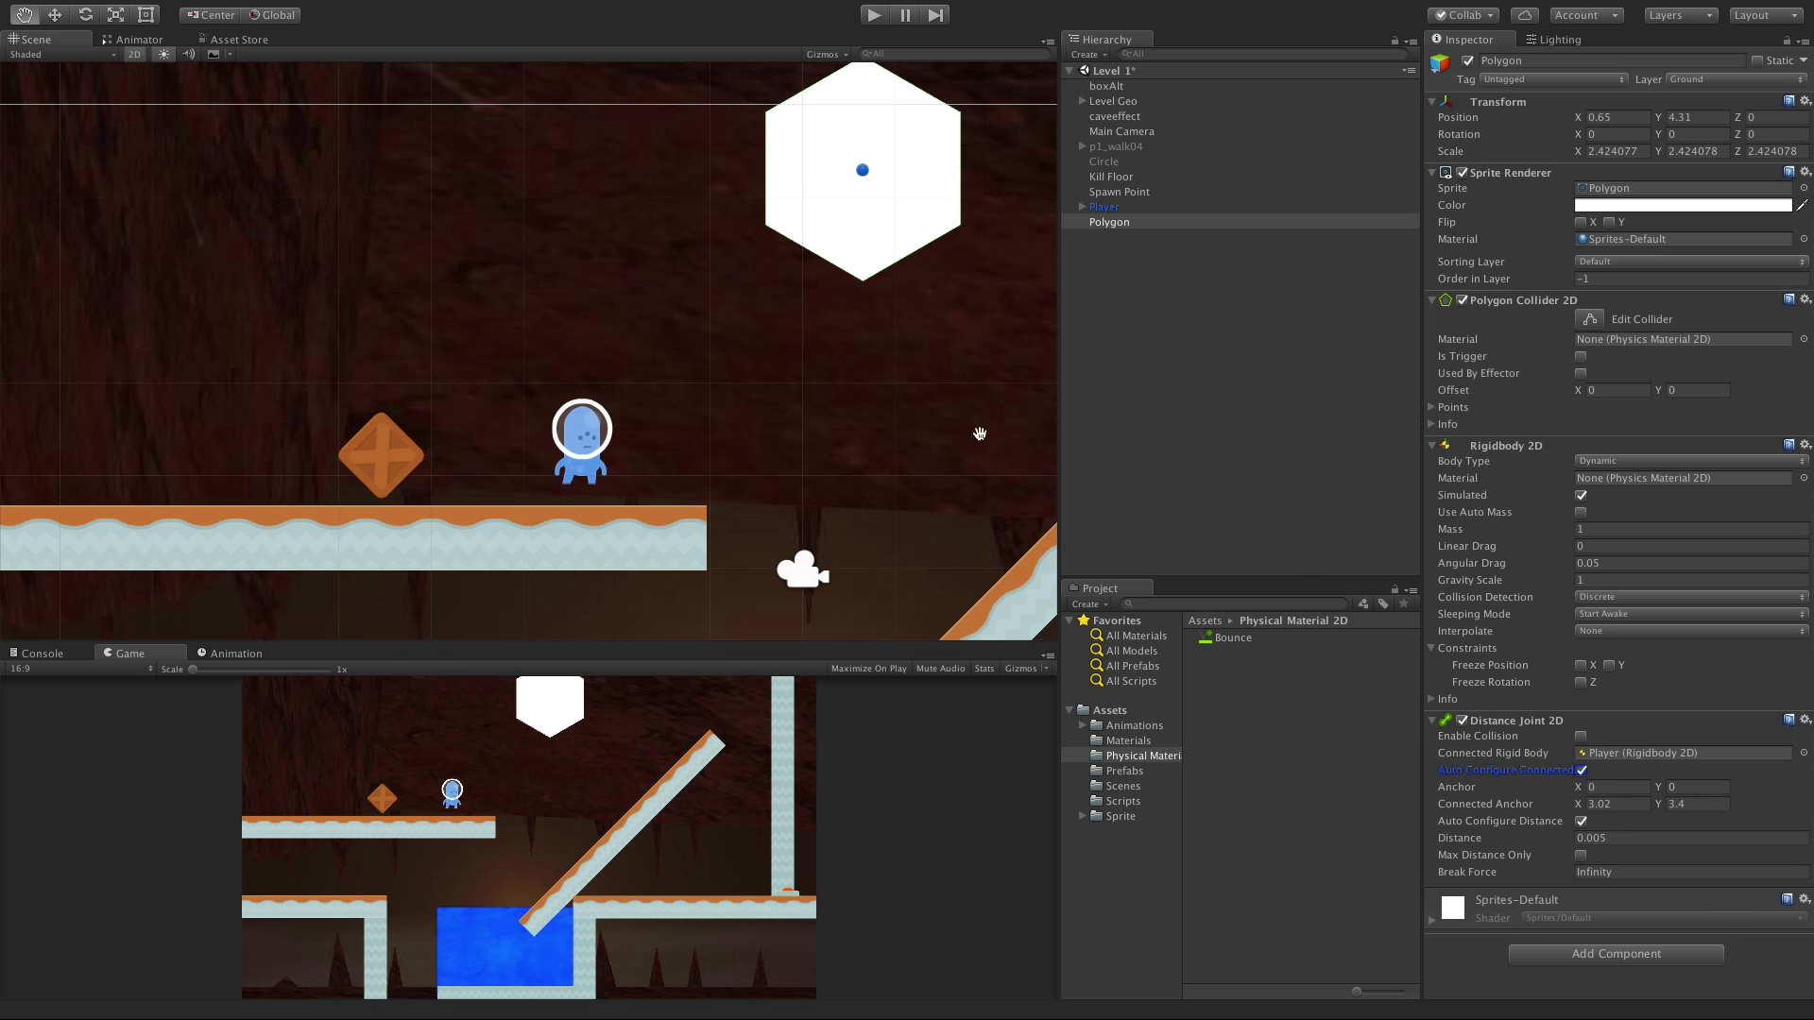
pyautogui.click(1581, 771)
pyautogui.press('2')
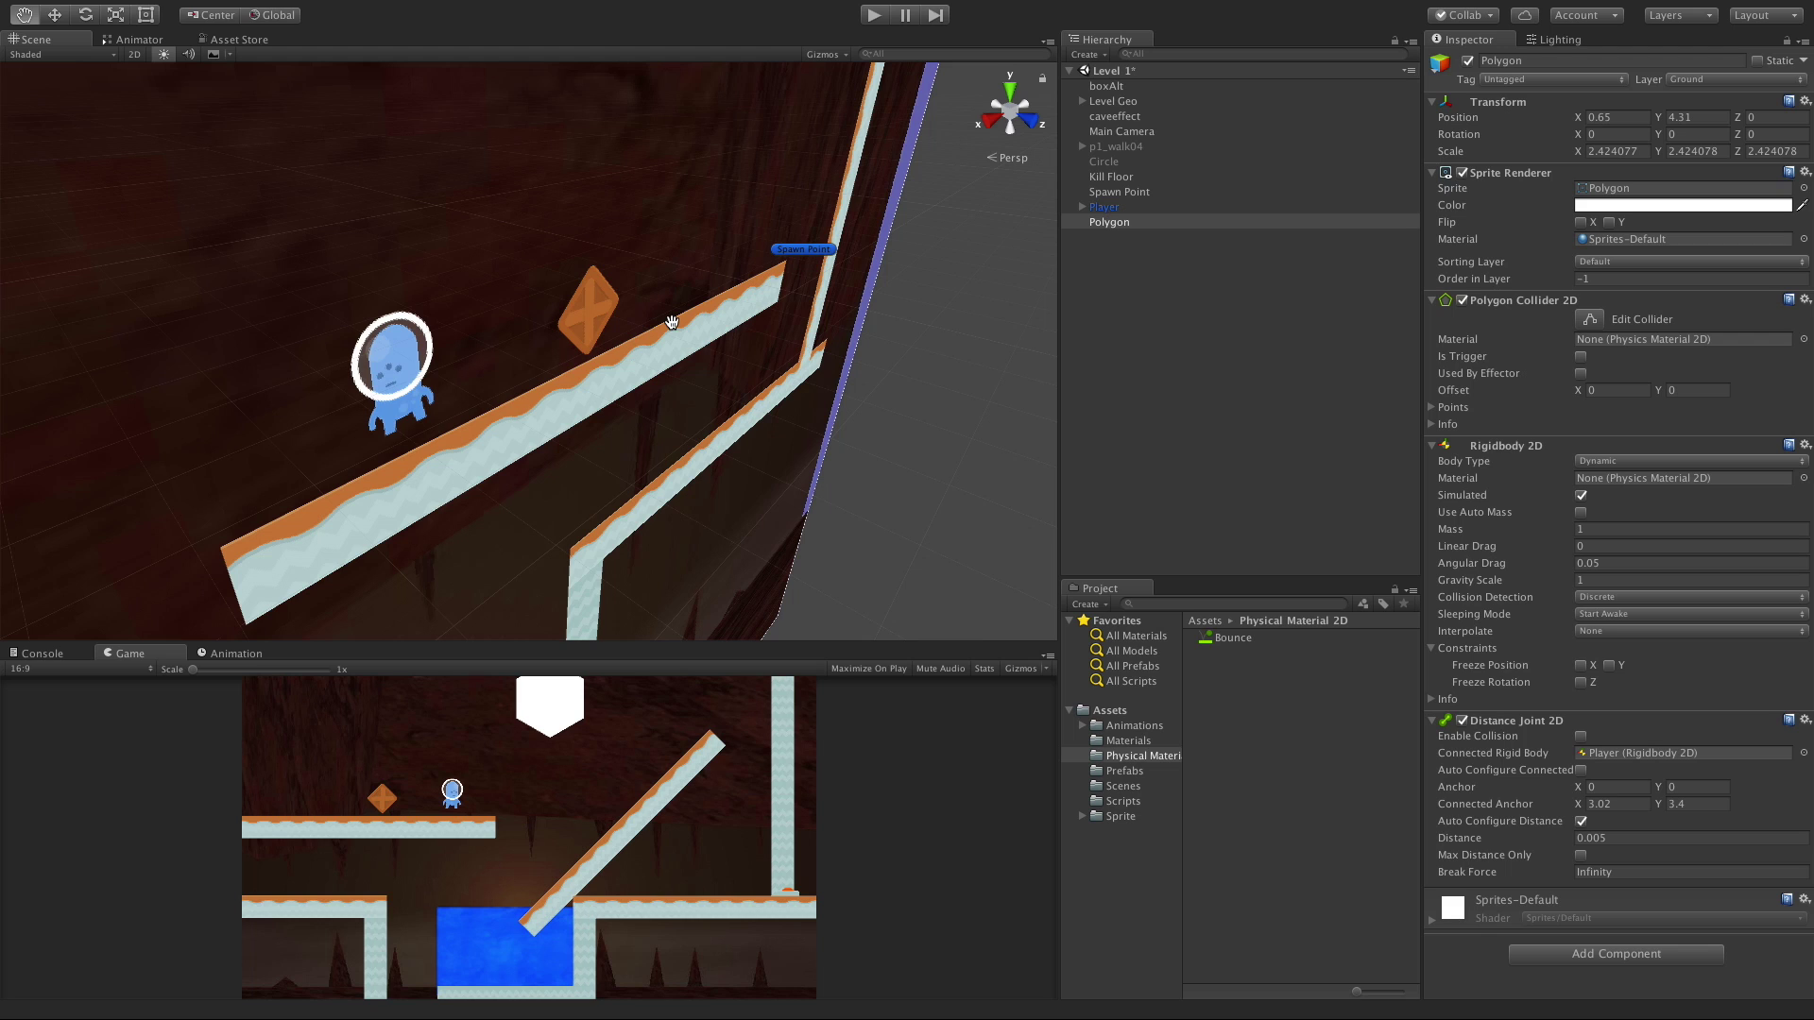
pyautogui.press('2')
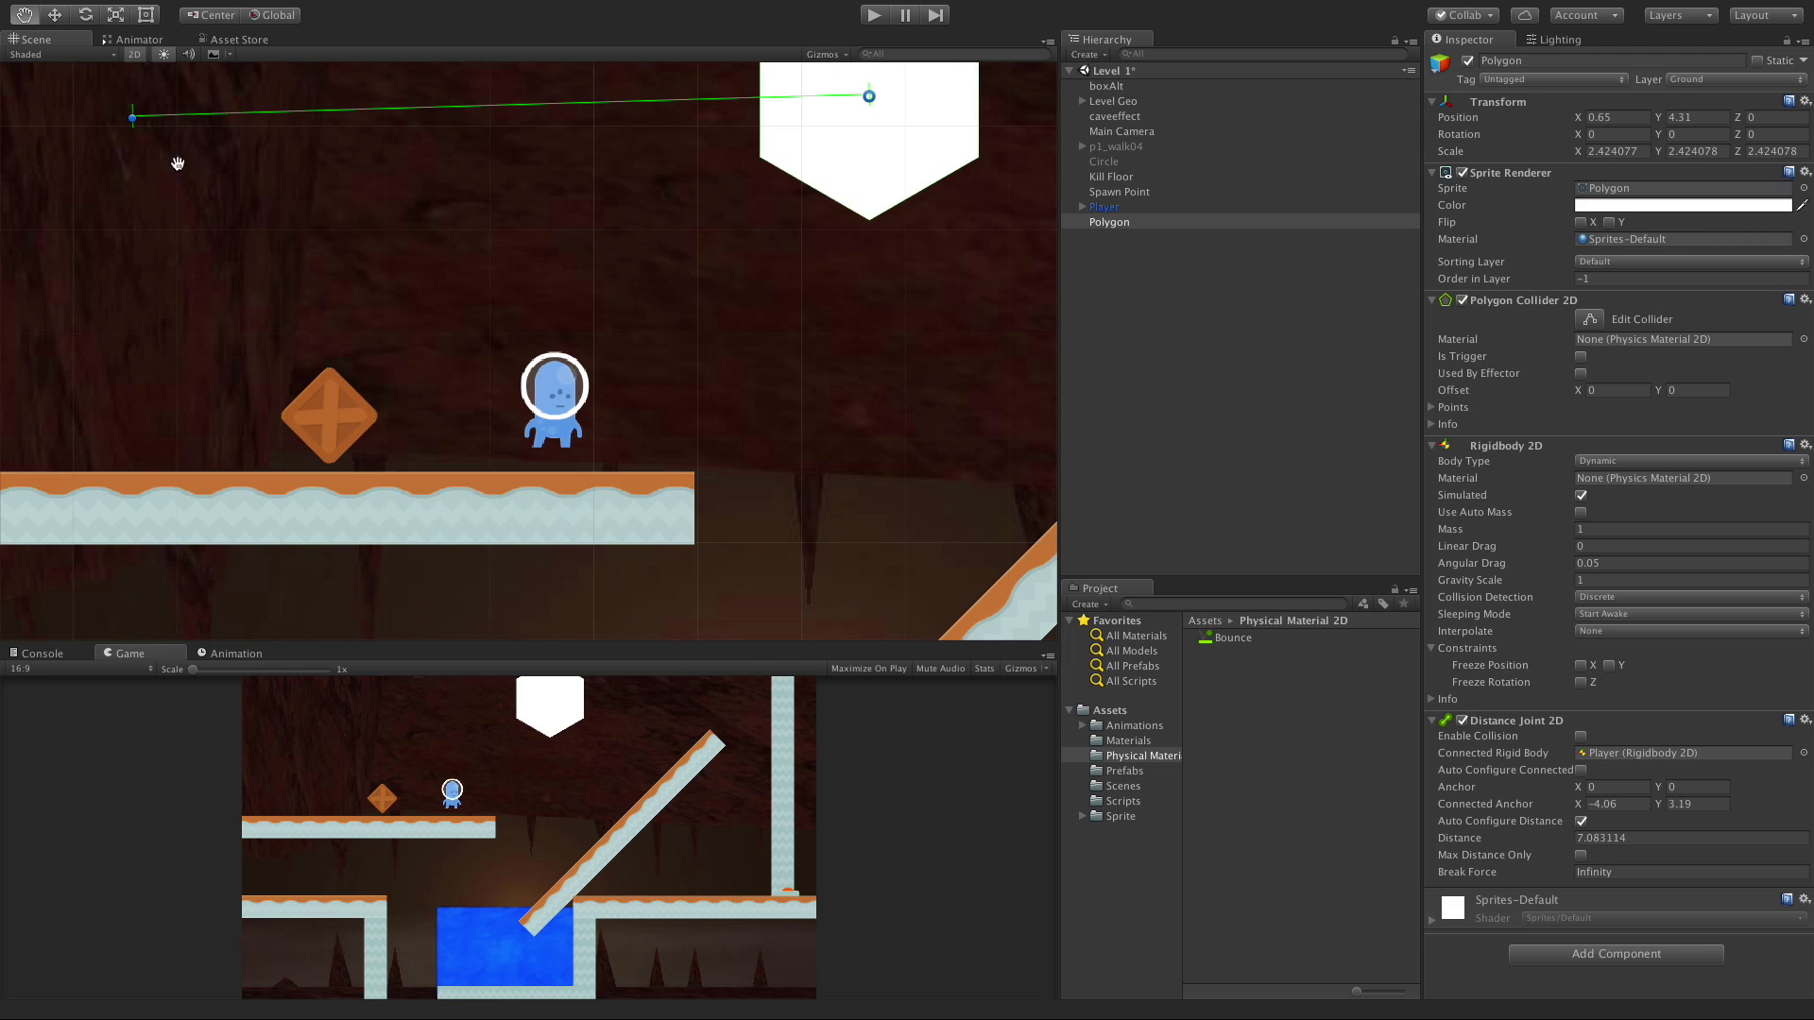
# Place the joint's connected anchor at the player's hand, about X 0.23, Y 0.15, and play-test the link to the polygon.
pyautogui.moveTo(133, 124); pyautogui.dragTo(659, 527)
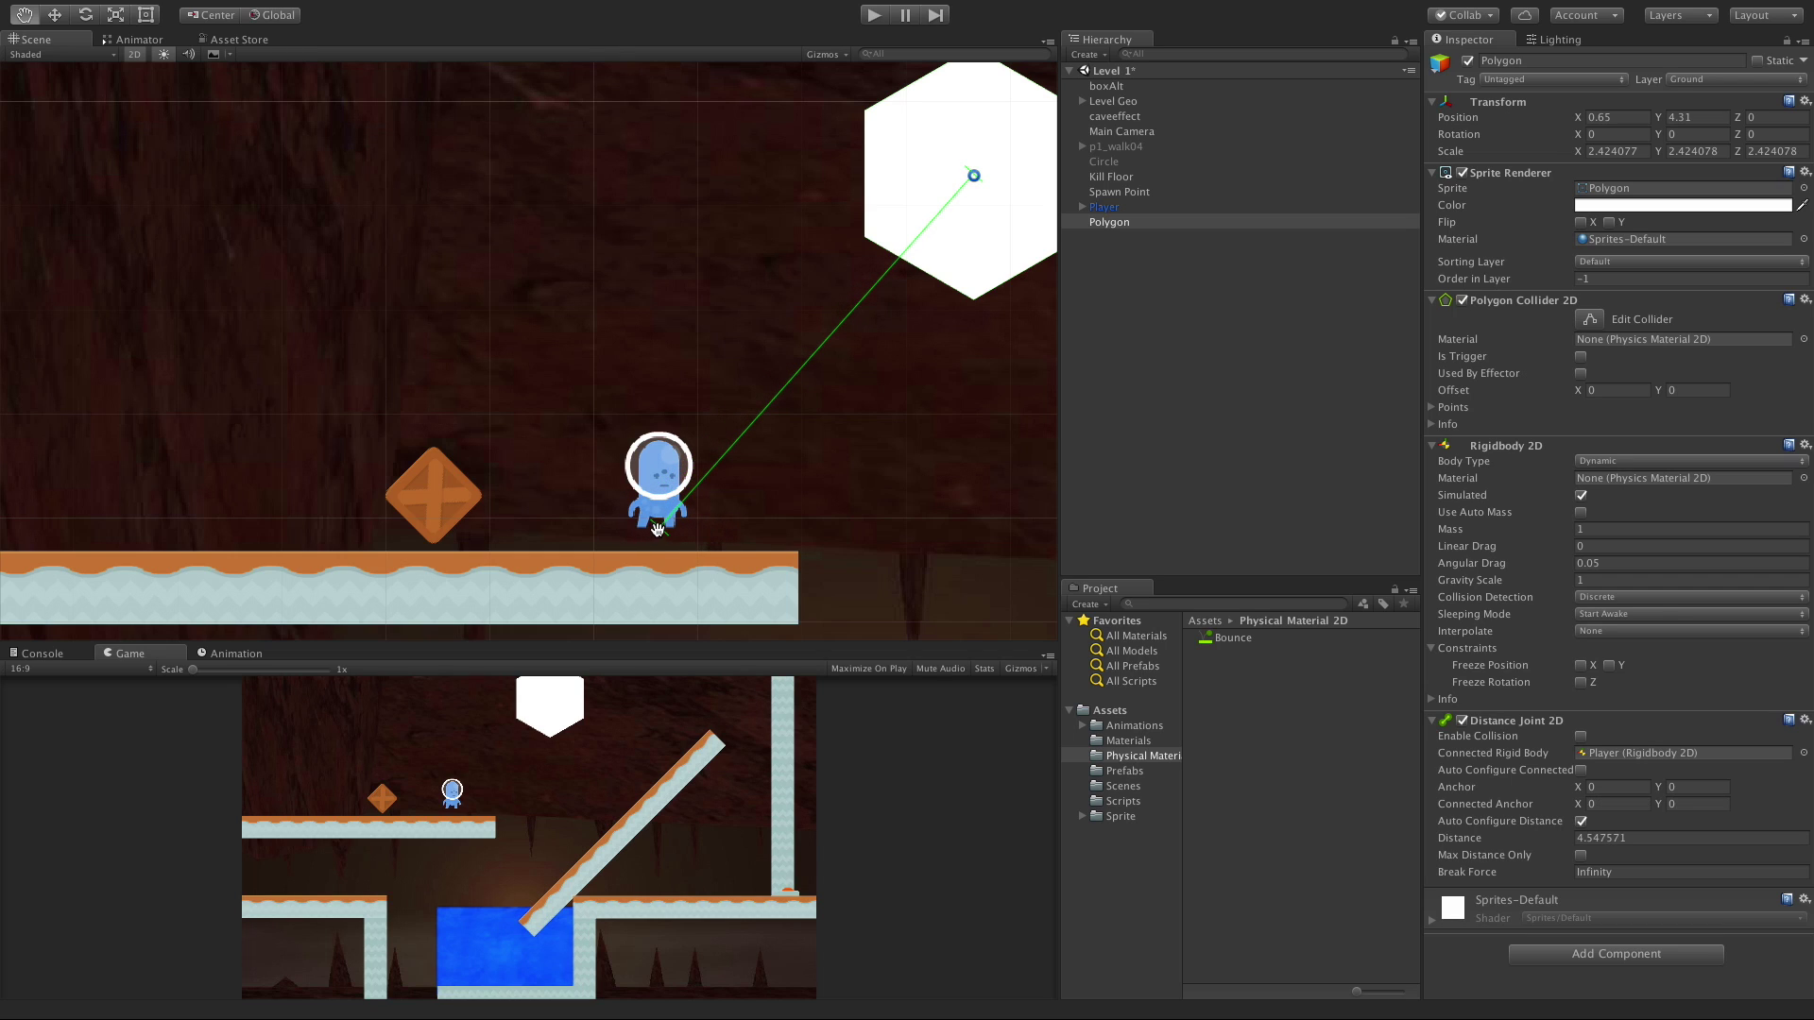
pyautogui.moveTo(657, 529); pyautogui.dragTo(688, 508, button='middle')
pyautogui.moveTo(687, 509); pyautogui.dragTo(714, 492)
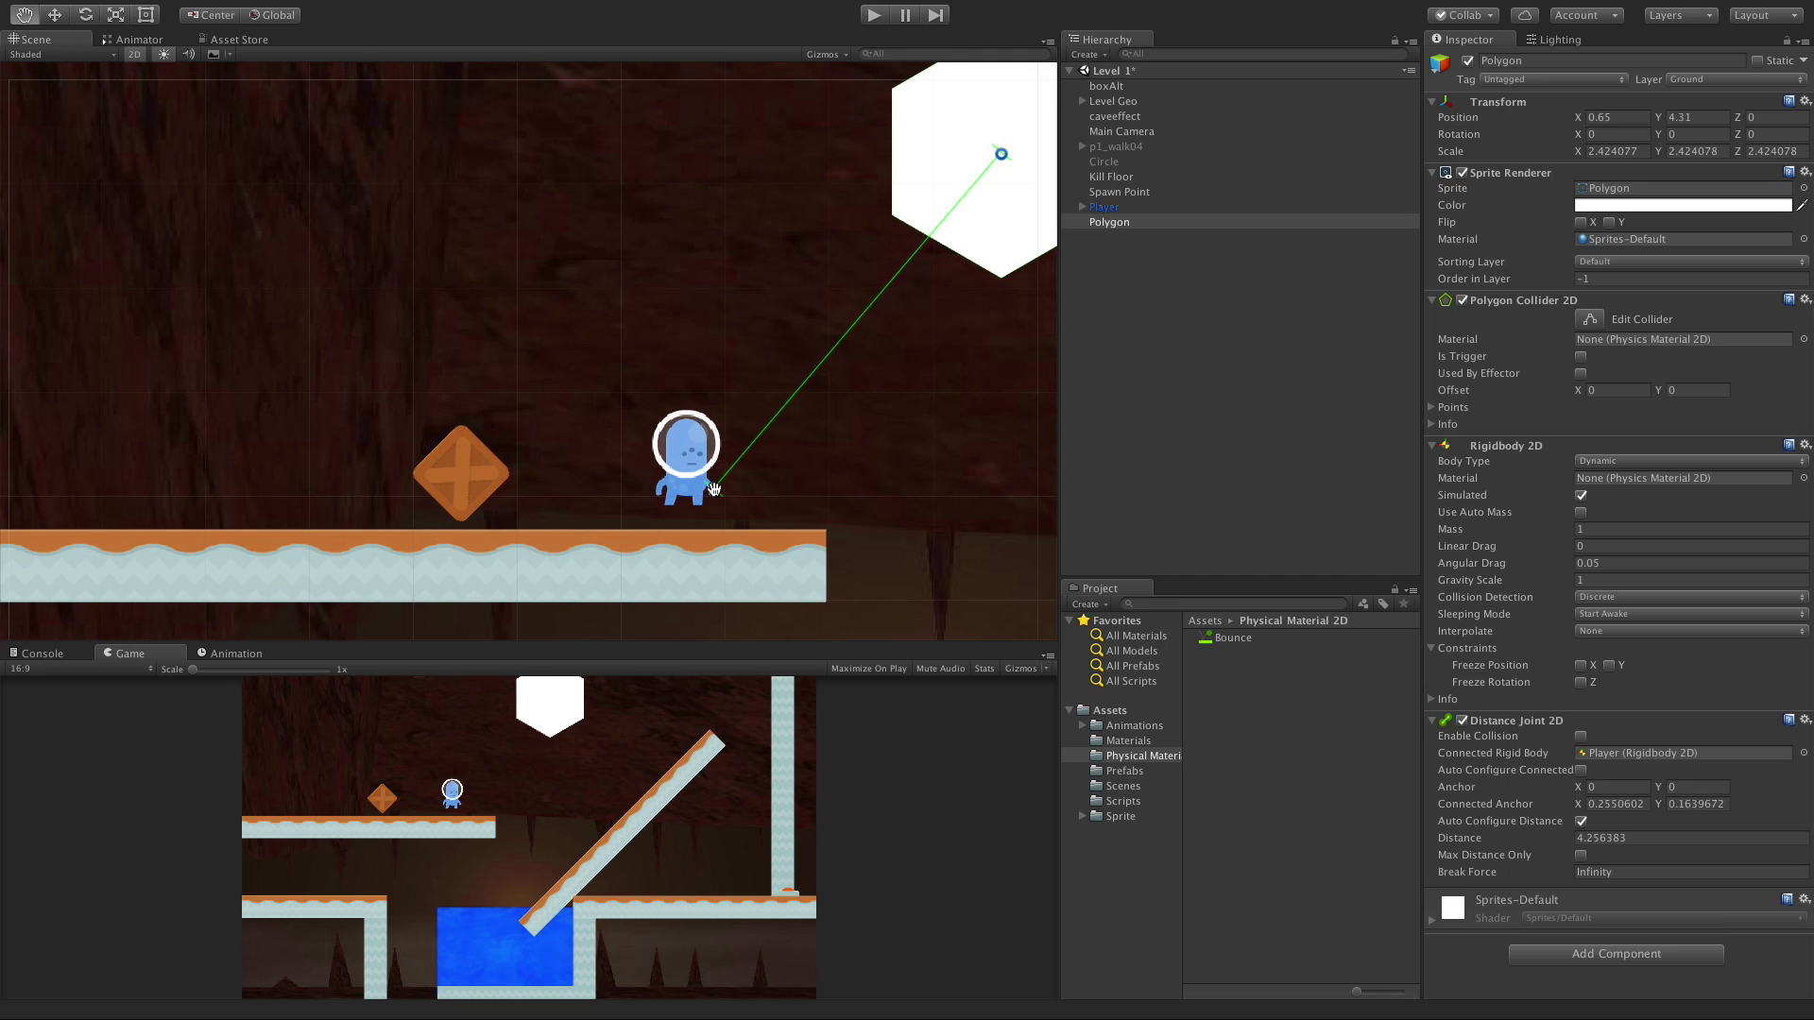
pyautogui.moveTo(865, 436); pyautogui.dragTo(754, 462, button='middle')
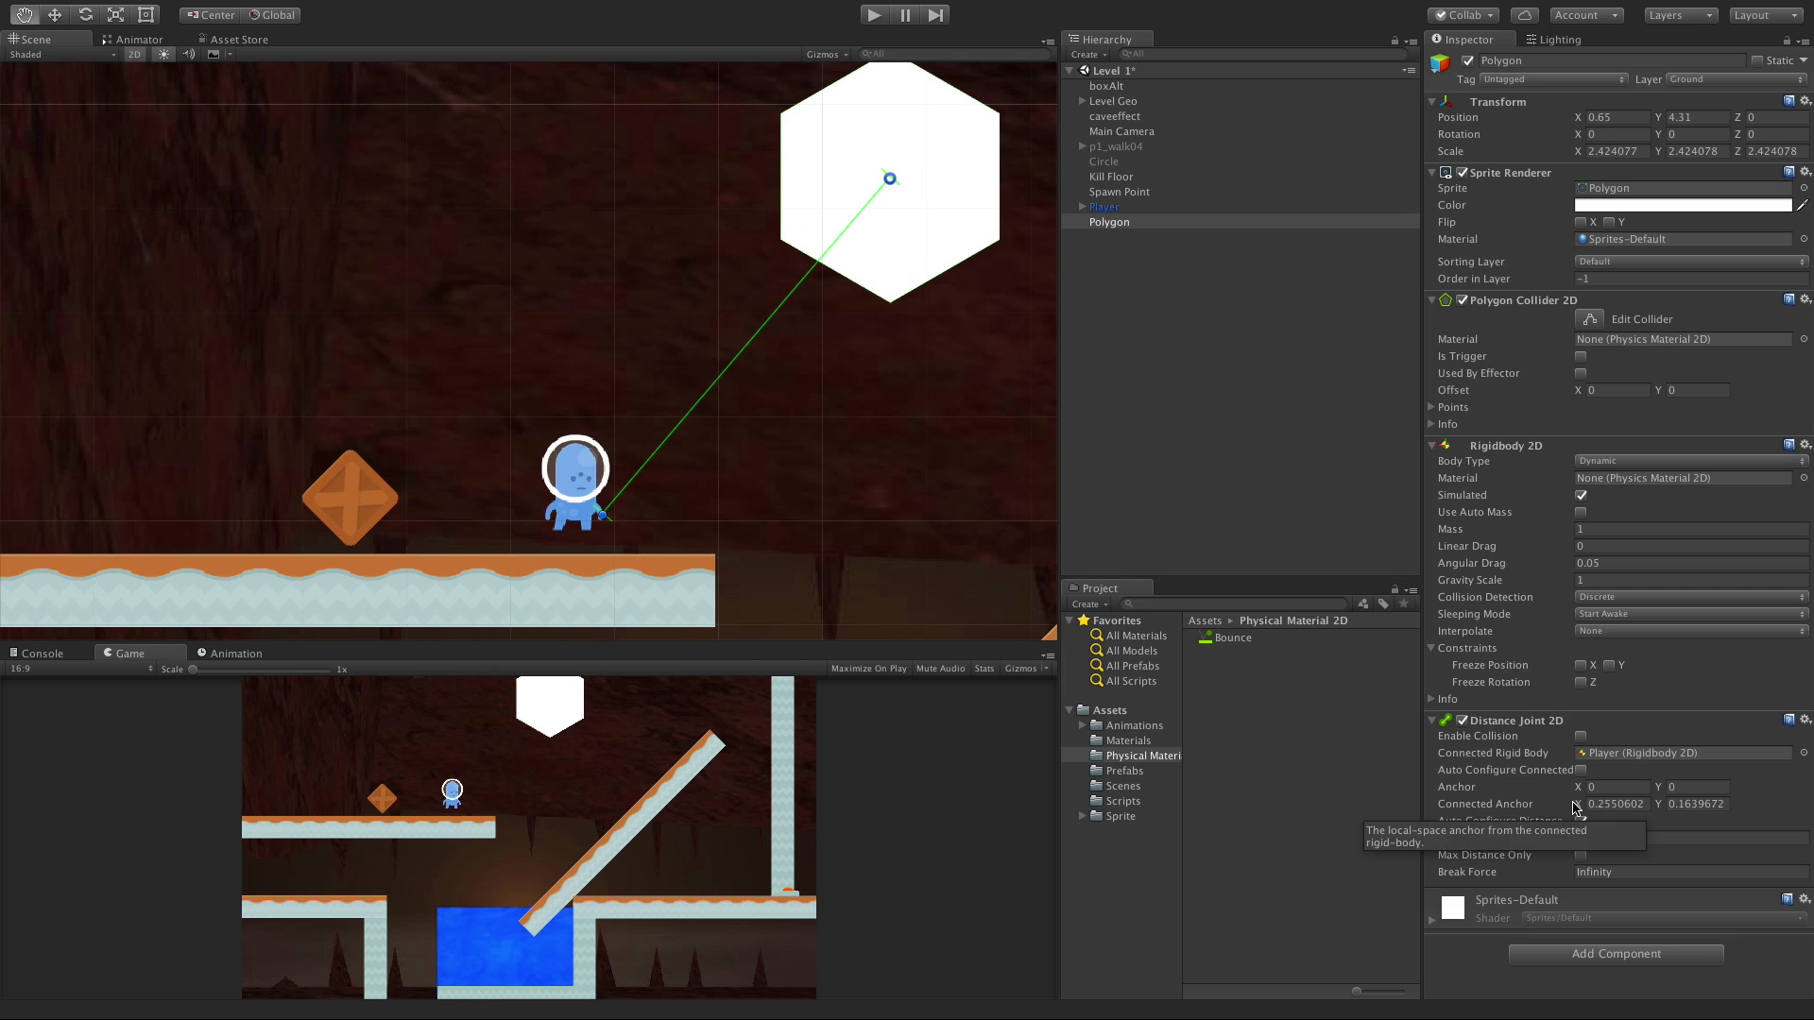
pyautogui.moveTo(1575, 808); pyautogui.dragTo(1577, 808)
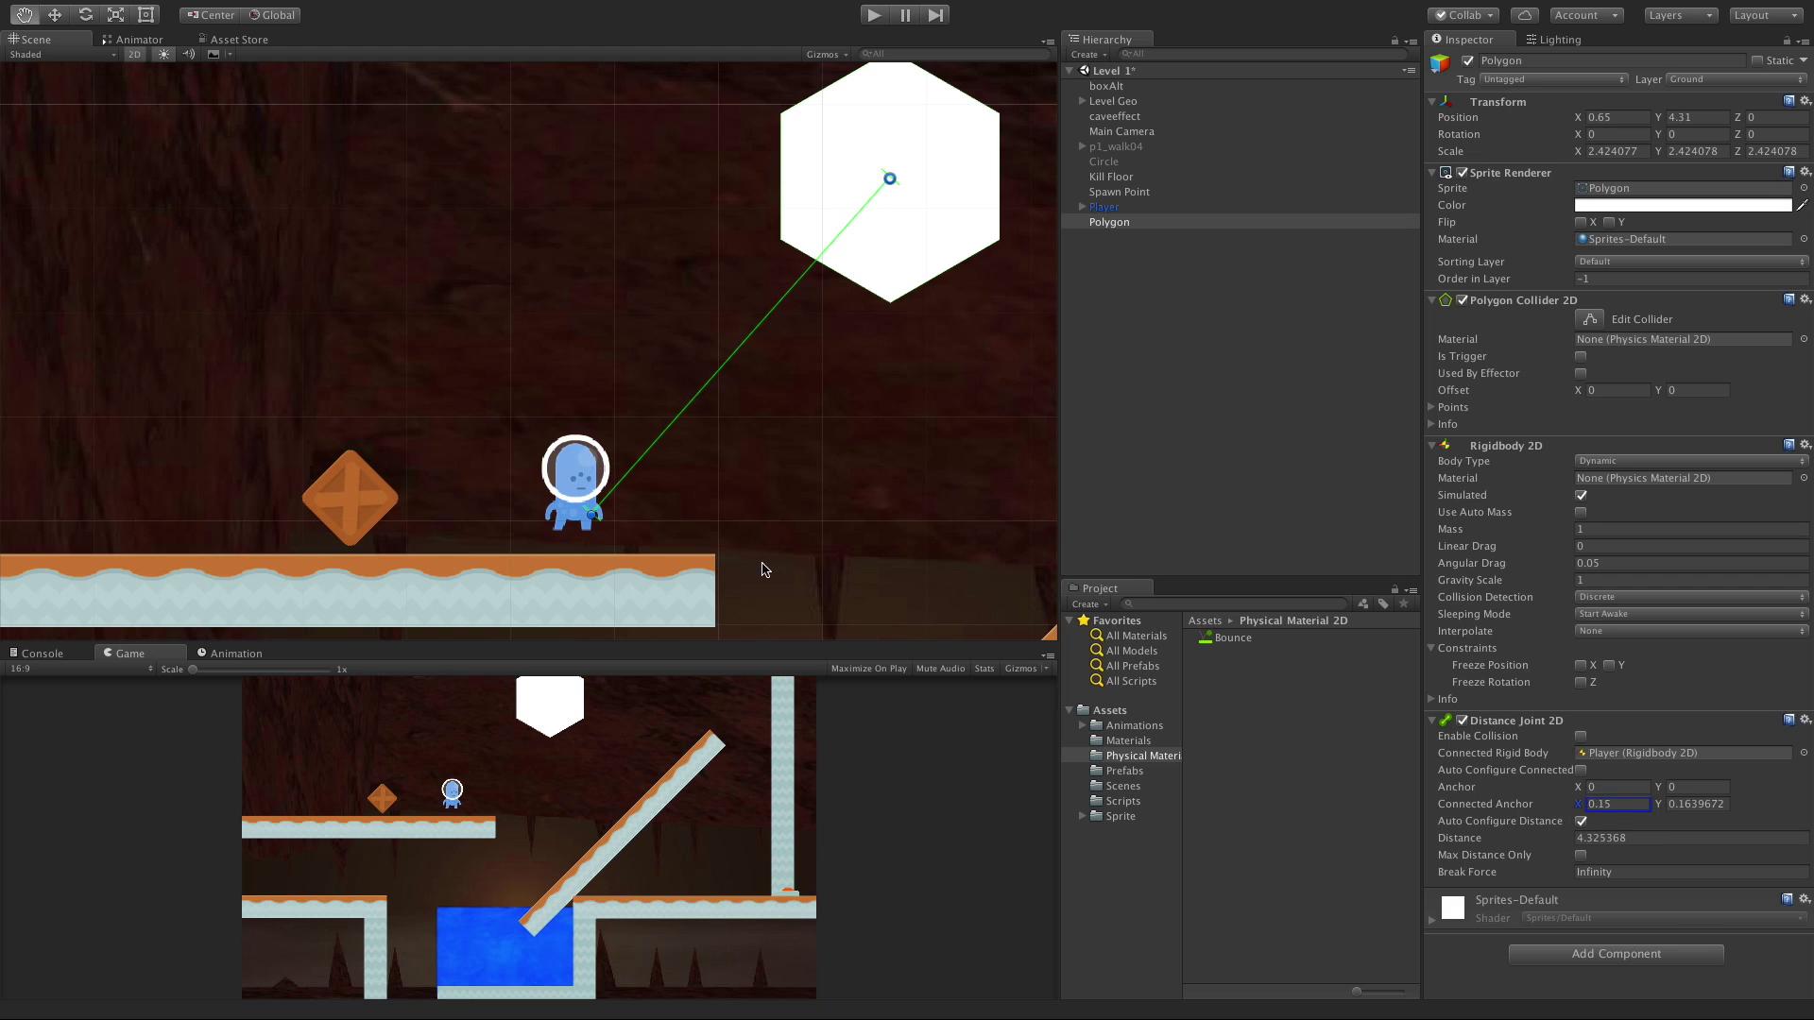
pyautogui.moveTo(603, 512); pyautogui.dragTo(612, 516)
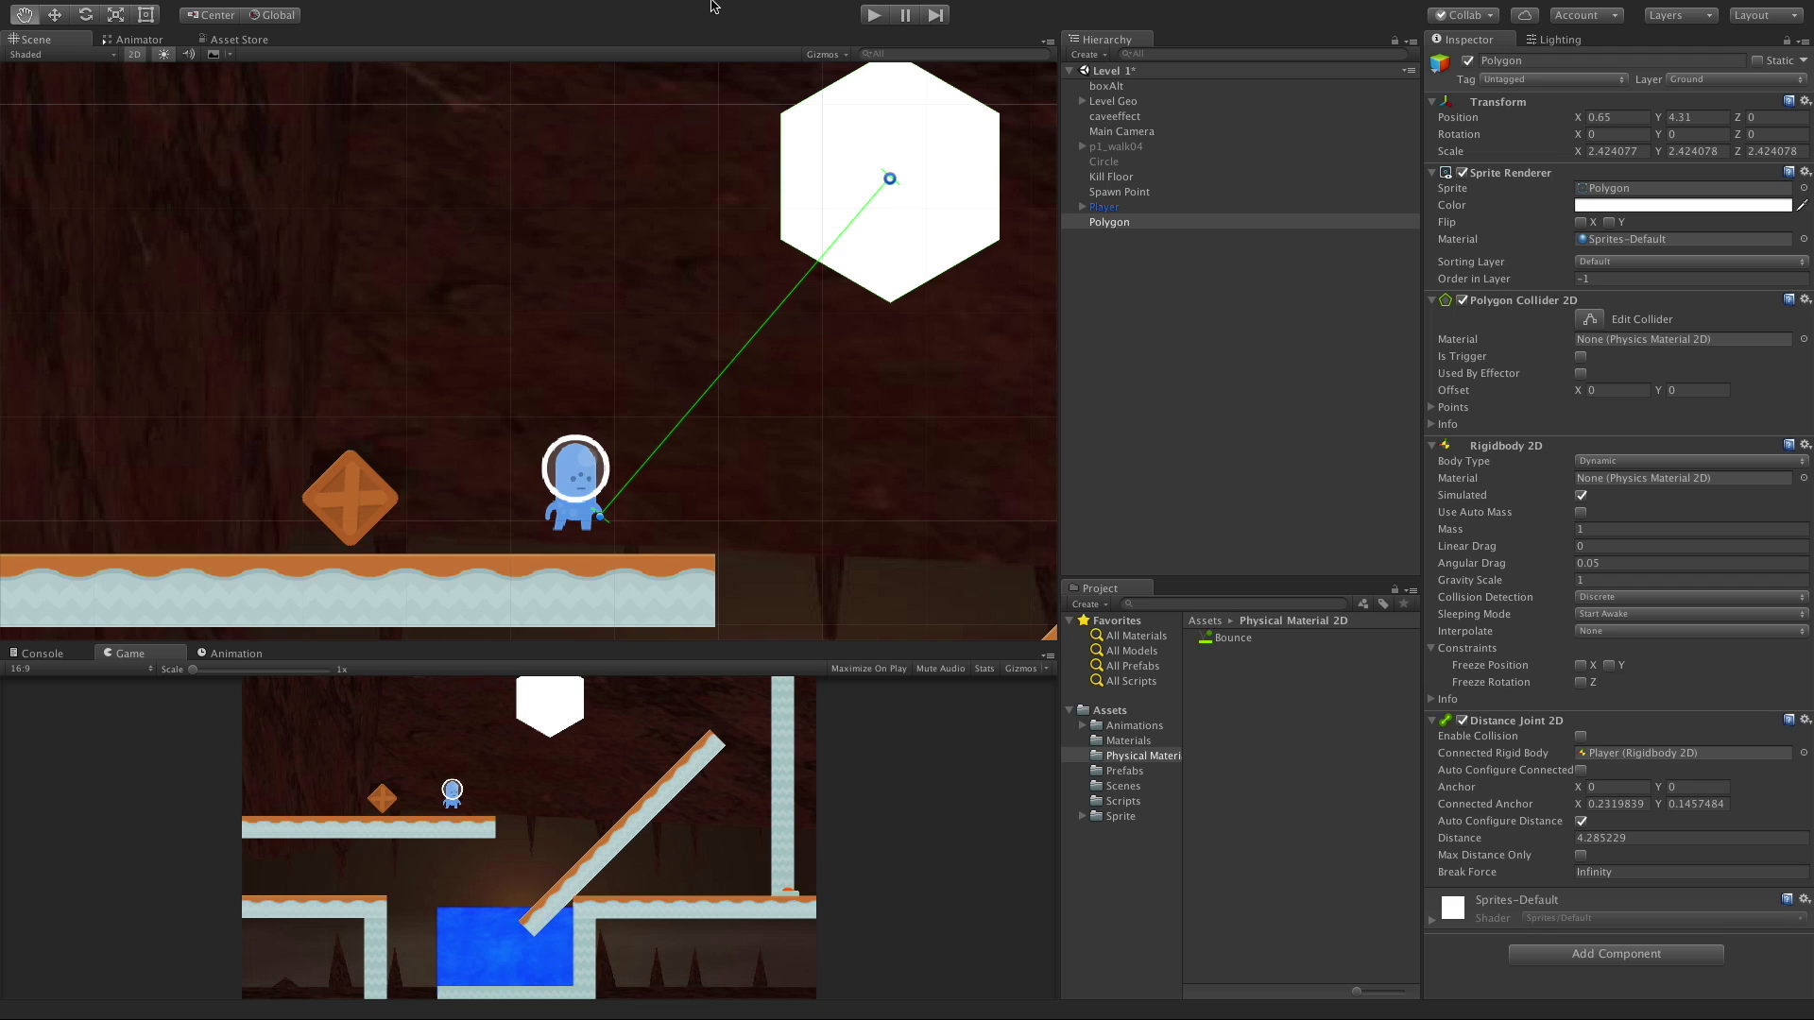
pyautogui.click(875, 16)
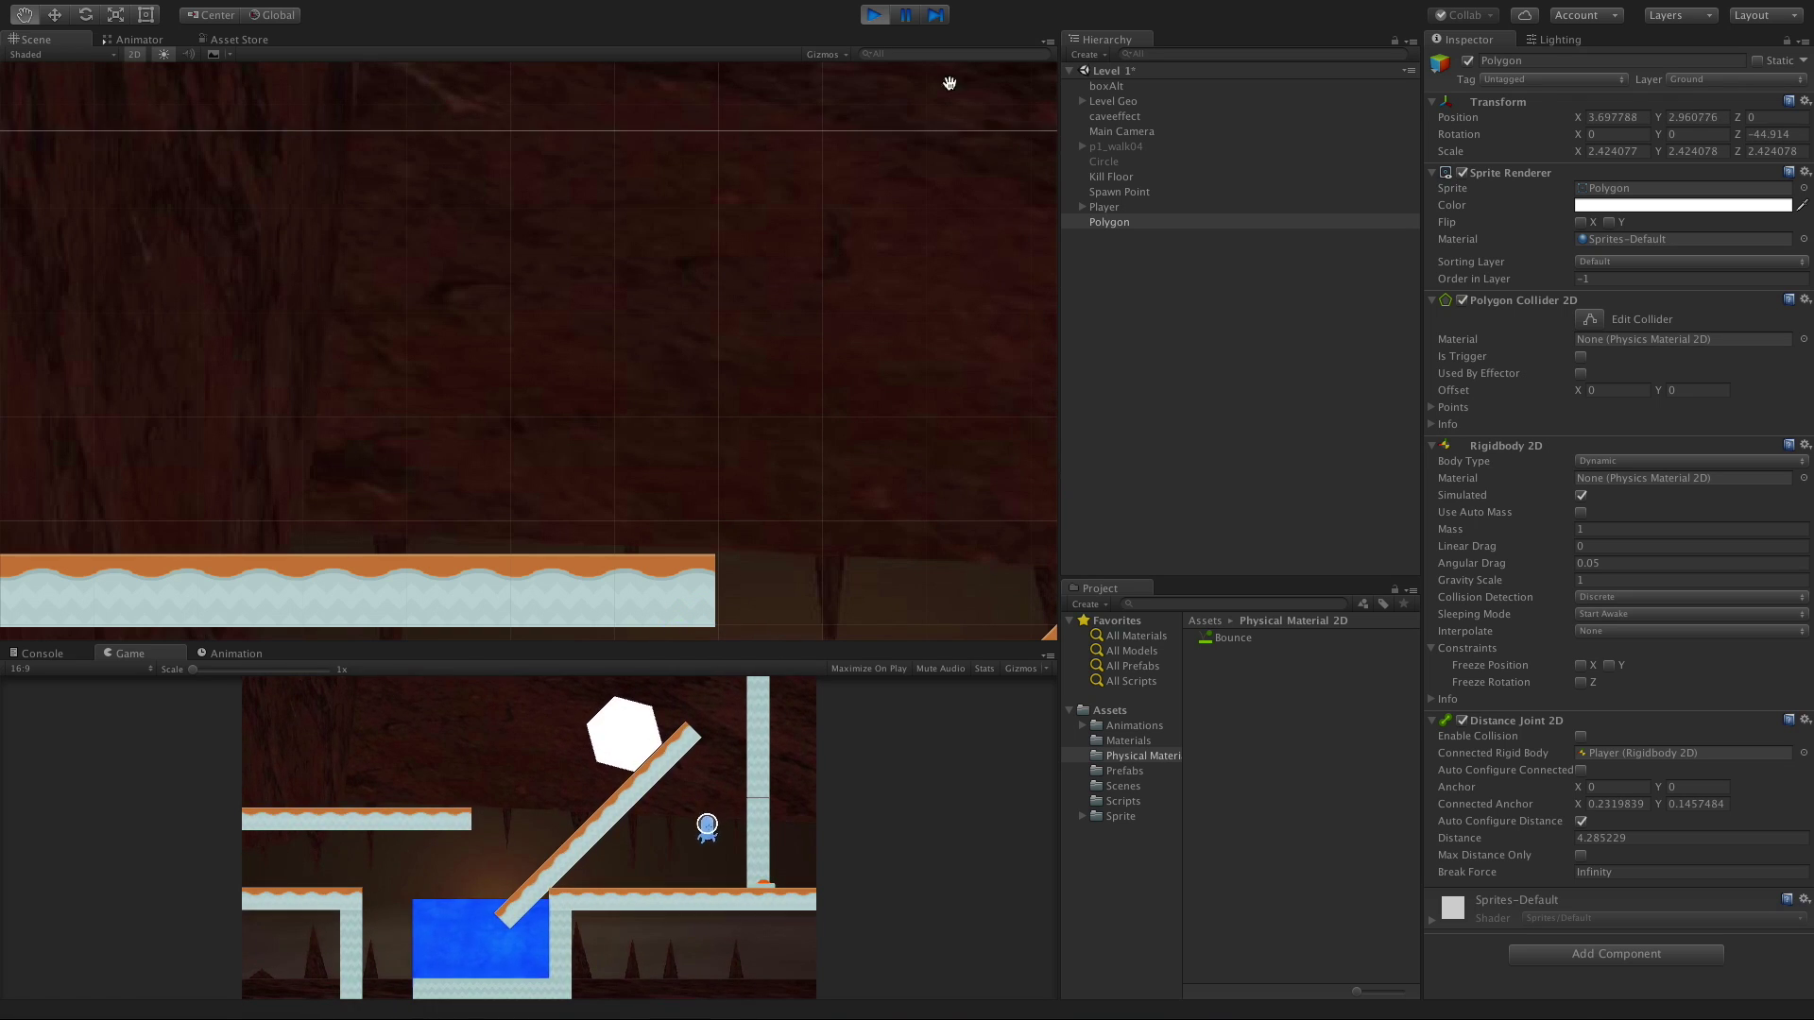
pyautogui.click(874, 14)
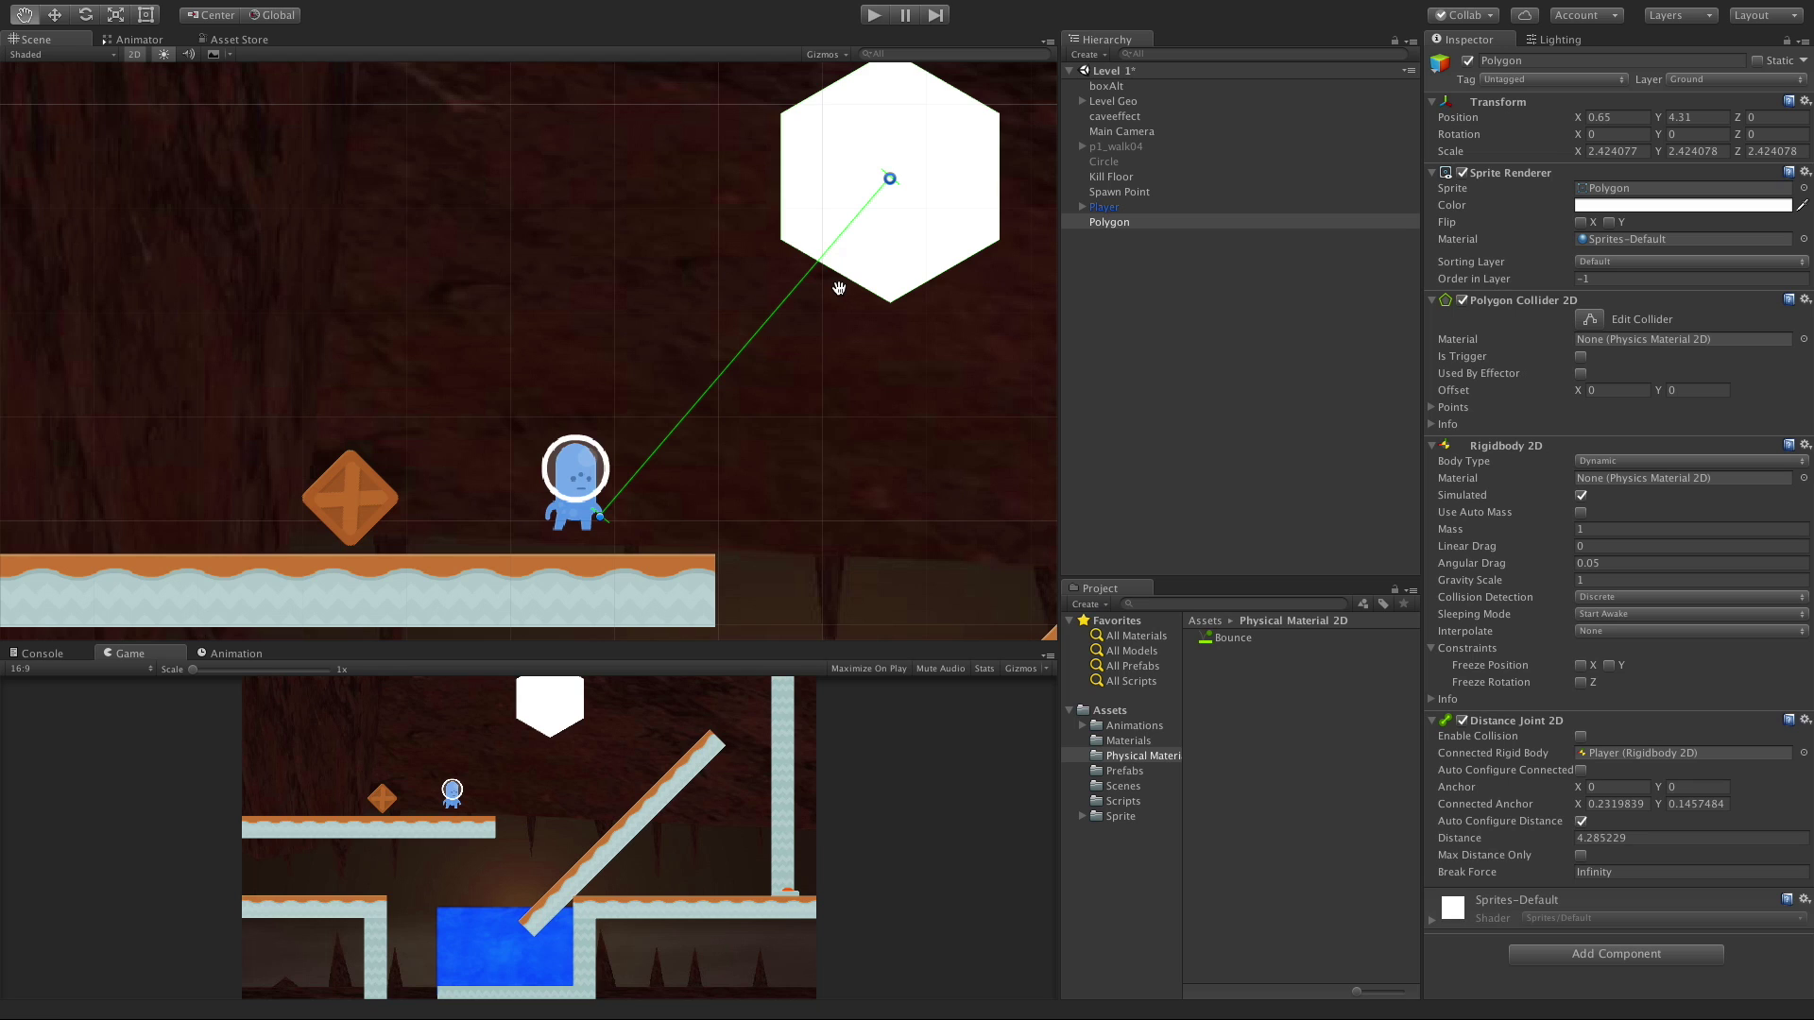
# Fix the joint's Distance at 6.89 with Auto Configure Distance off, and play-test the longer link.
pyautogui.click(1581, 822)
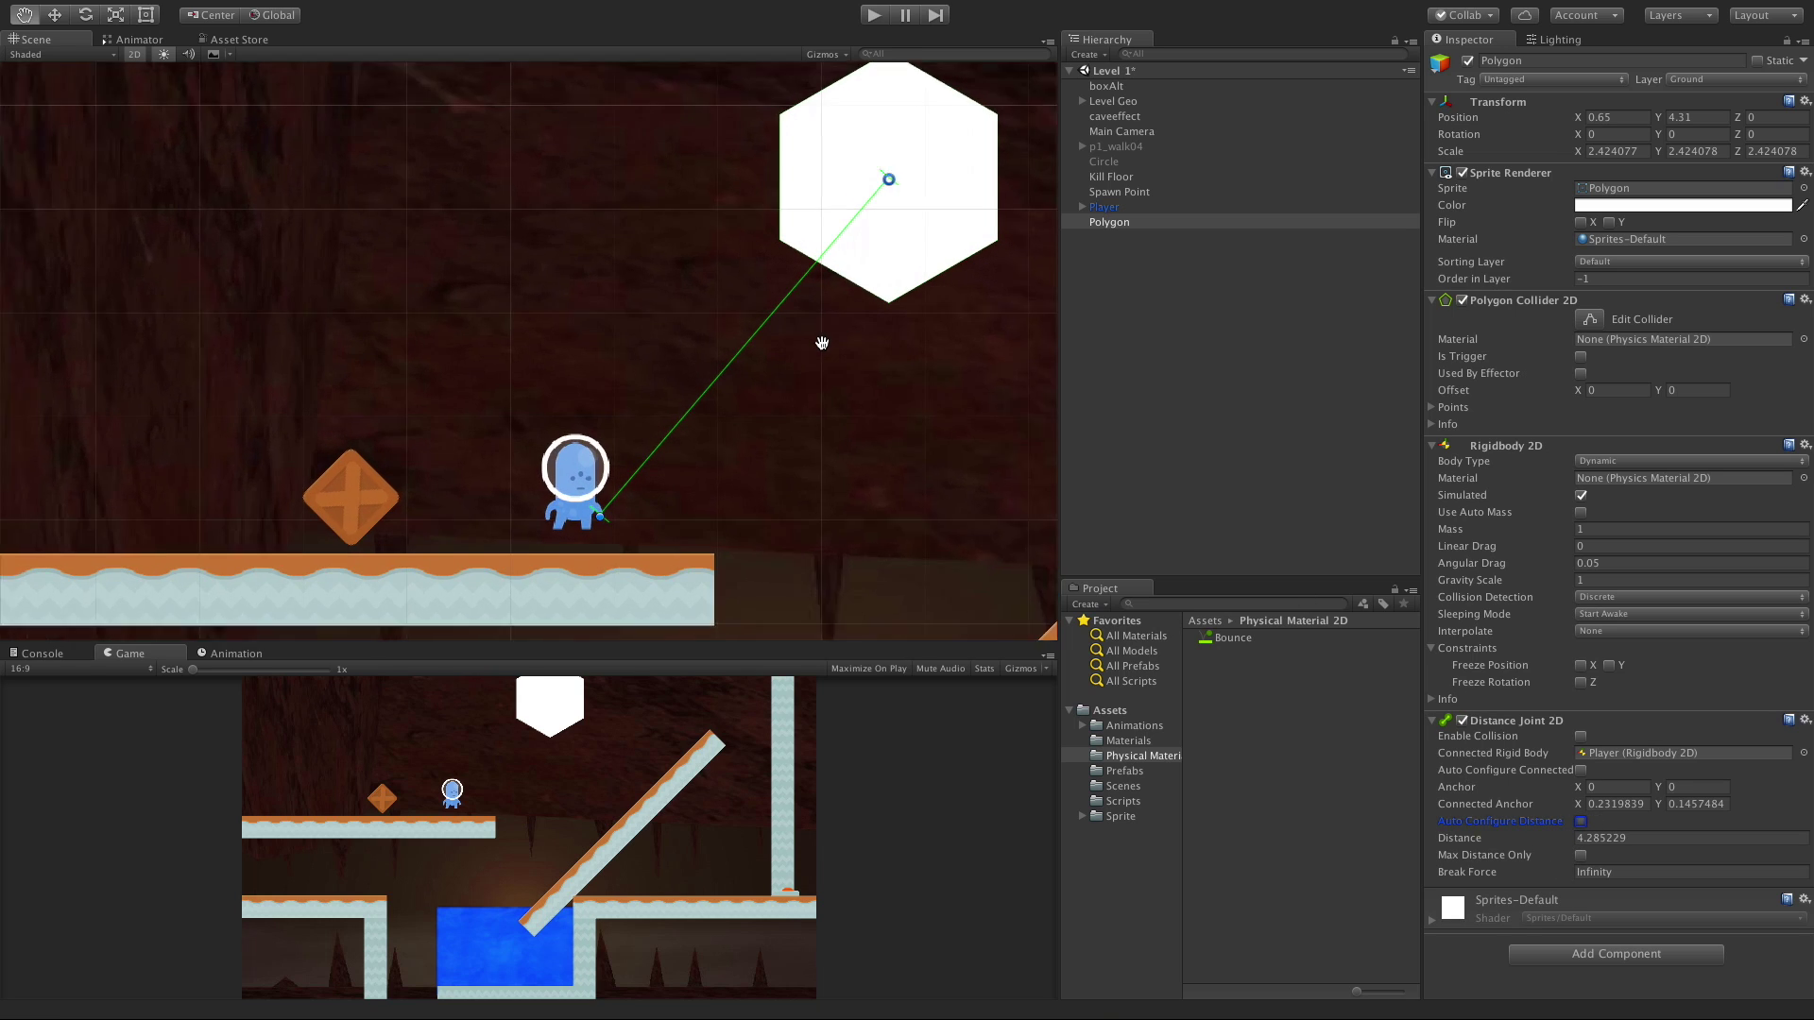
pyautogui.scroll(2, 888, 236)
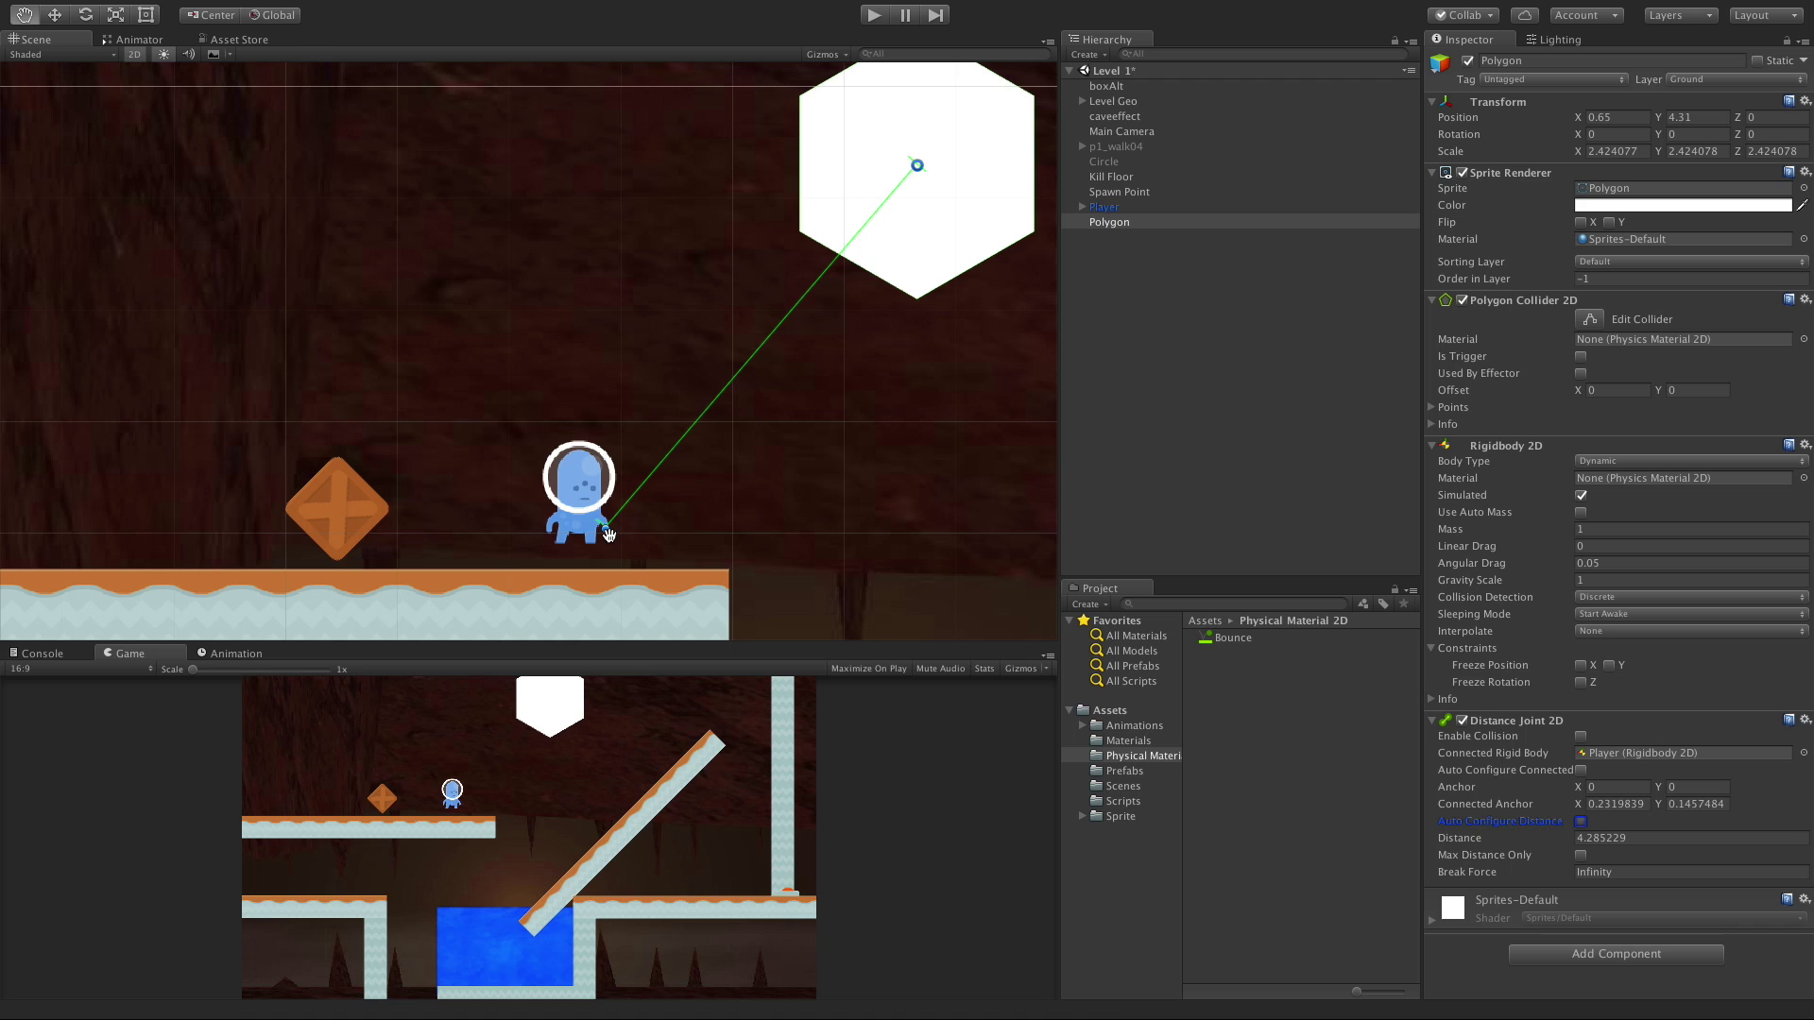
pyautogui.moveTo(879, 395); pyautogui.dragTo(600, 556)
pyautogui.scroll(-1, 627, 462)
pyautogui.scroll(1, 627, 454)
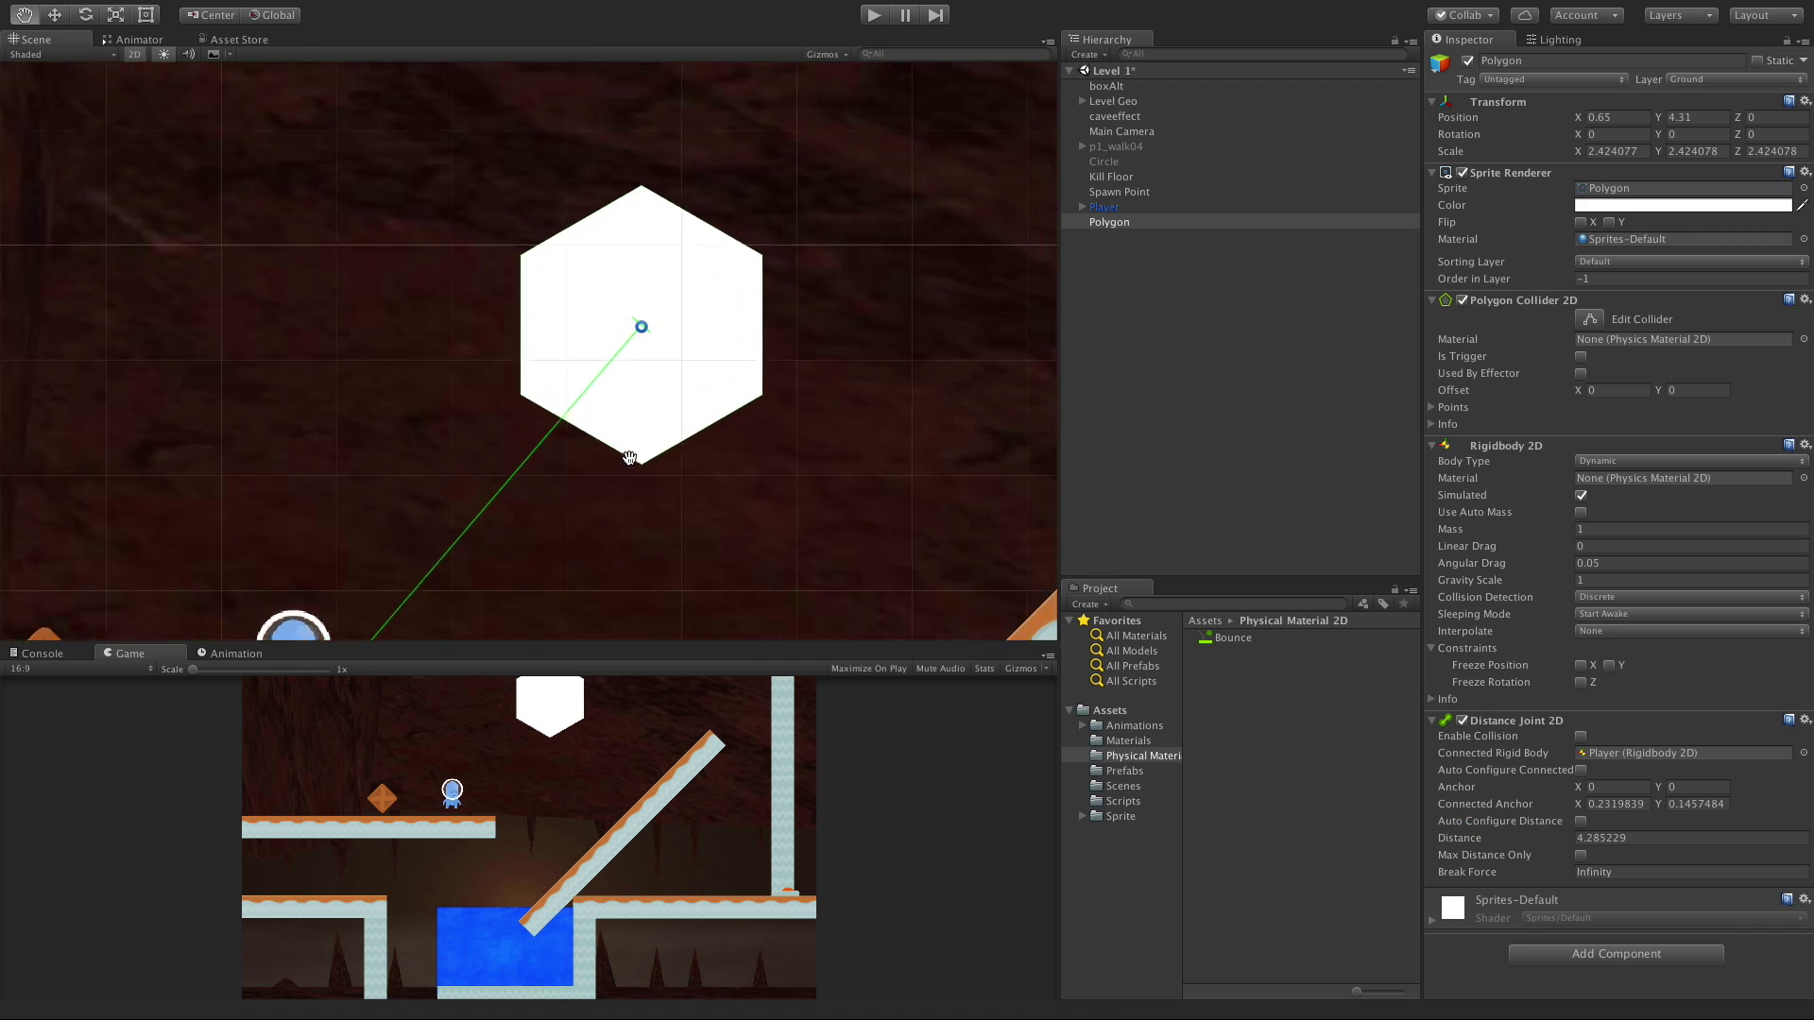
pyautogui.scroll(3, 678, 407)
pyautogui.press('Down')
pyautogui.press('Left')
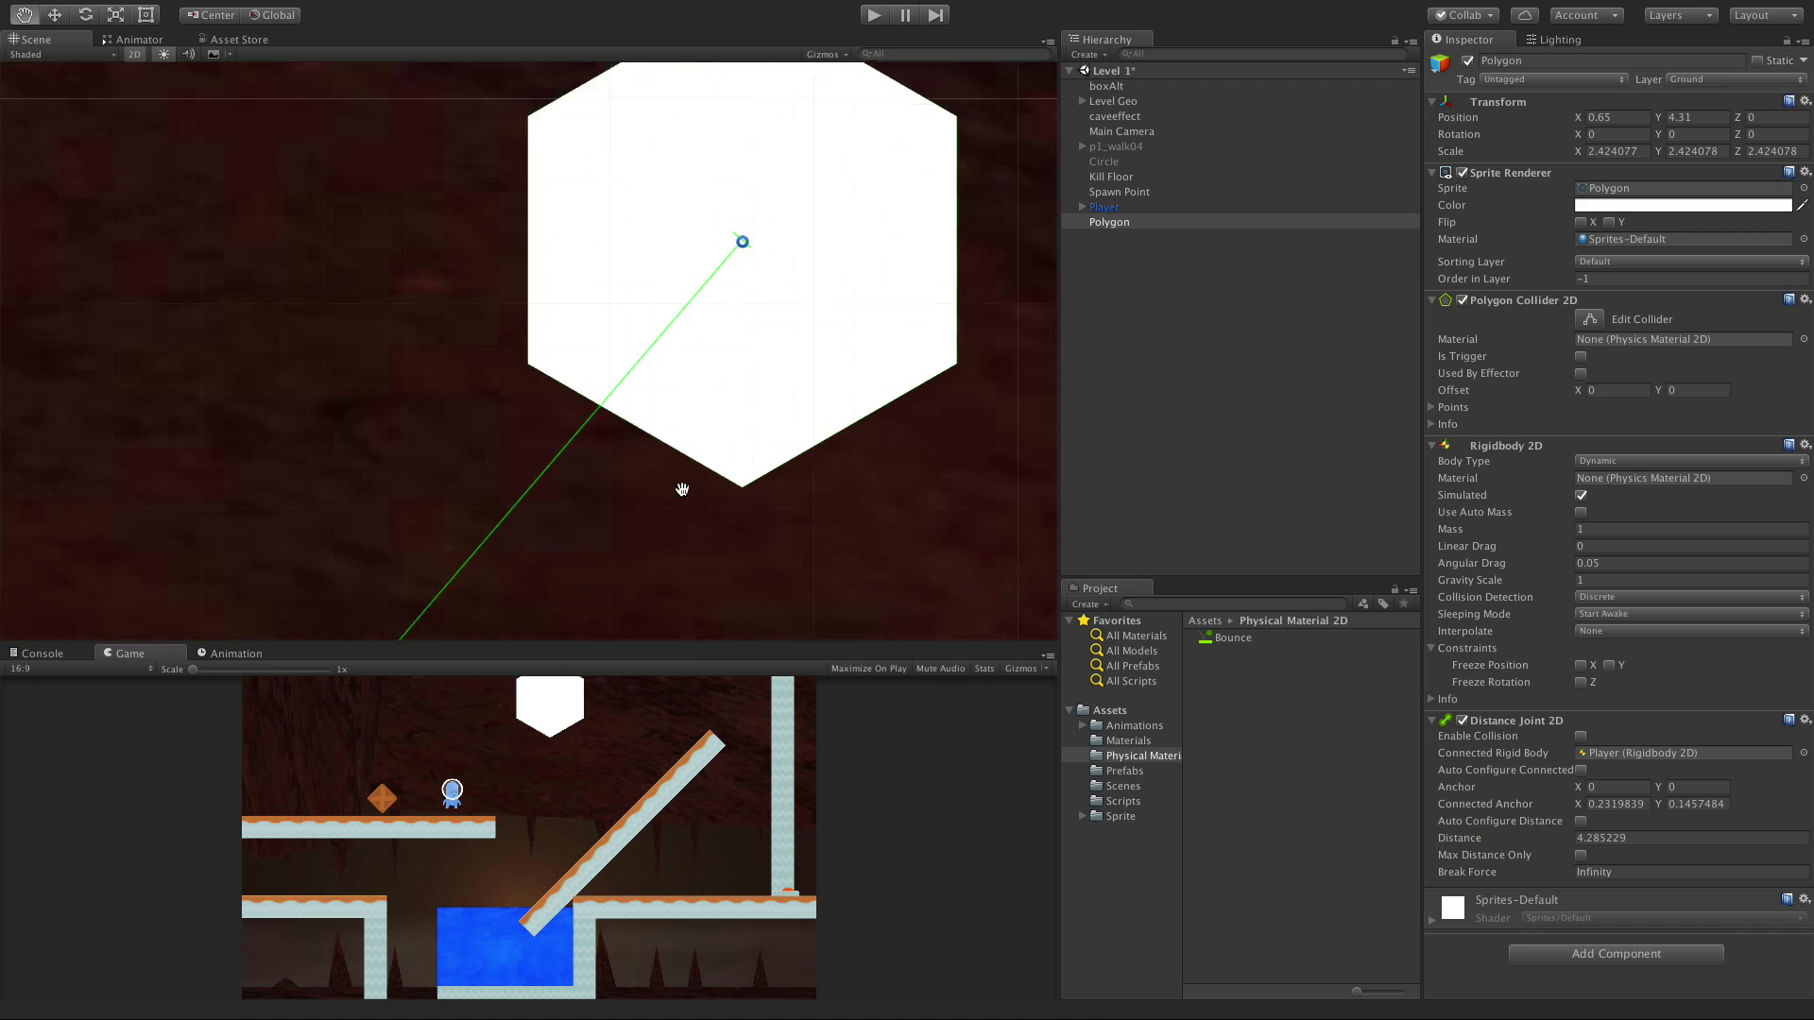
pyautogui.scroll(-2, 538, 459)
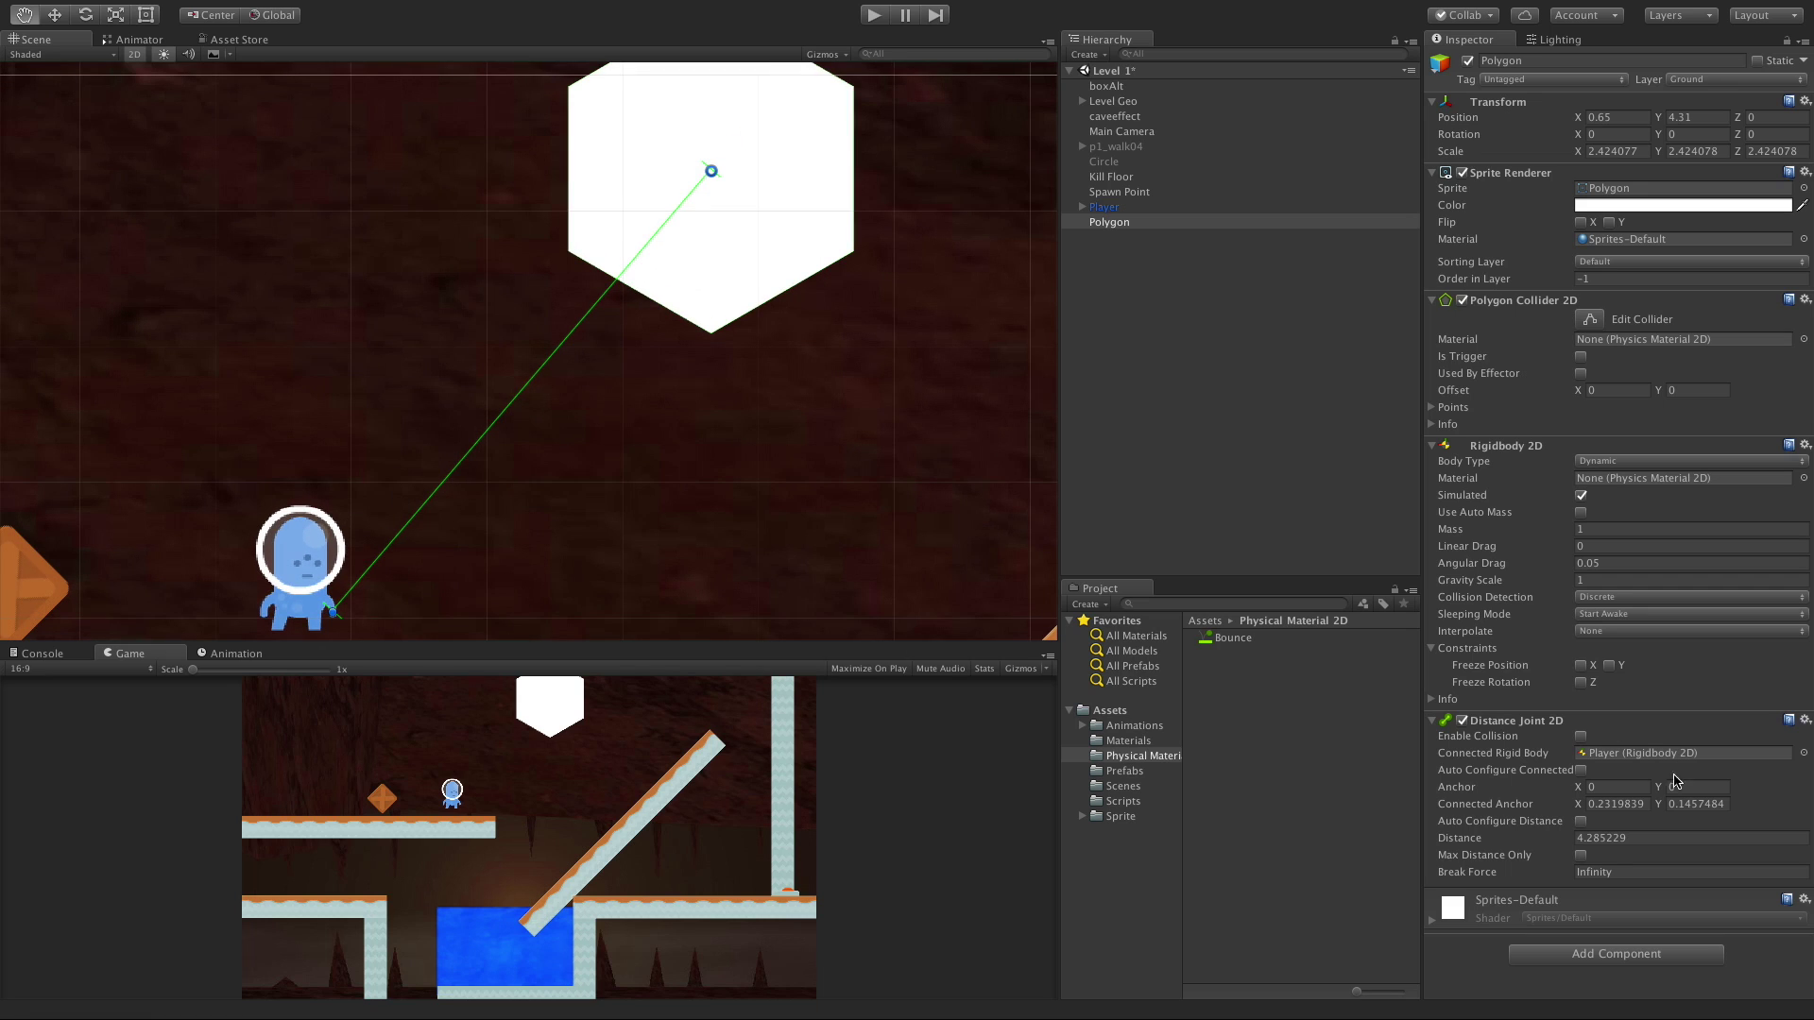
pyautogui.moveTo(1576, 841); pyautogui.dragTo(1649, 813)
pyautogui.scroll(-2, 915, 422)
pyautogui.scroll(-3, 915, 422)
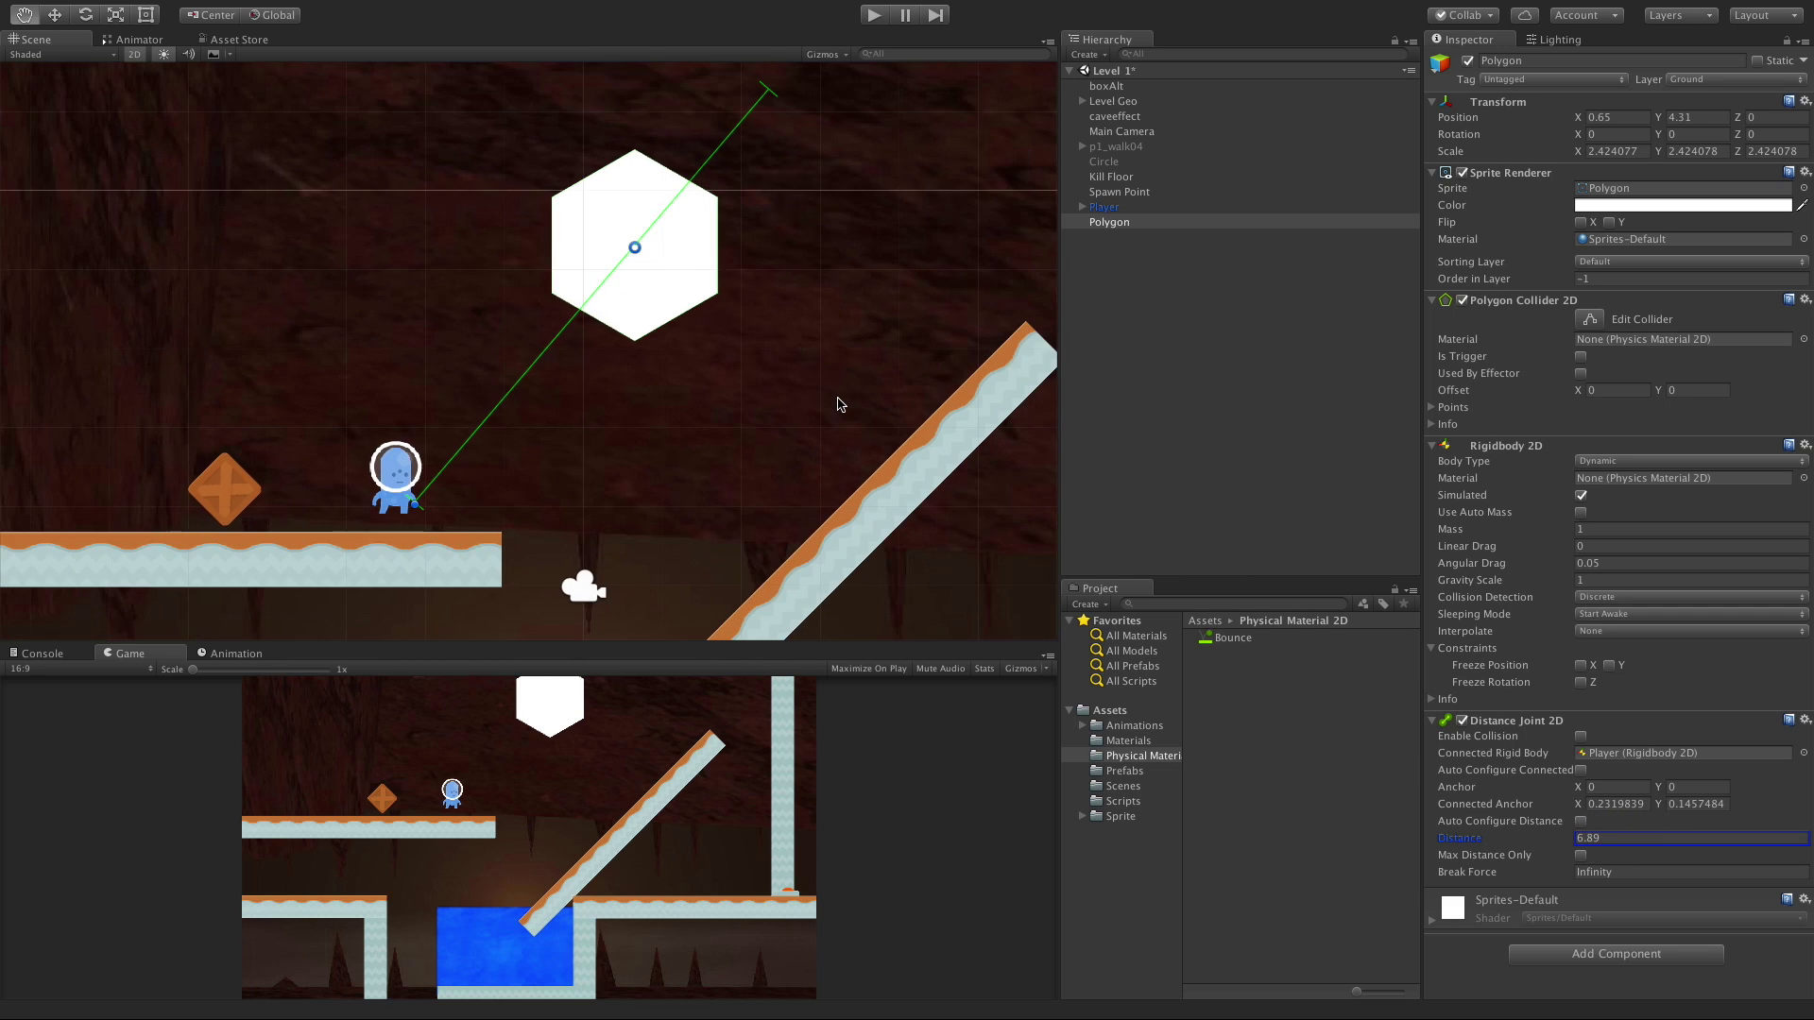
pyautogui.click(874, 15)
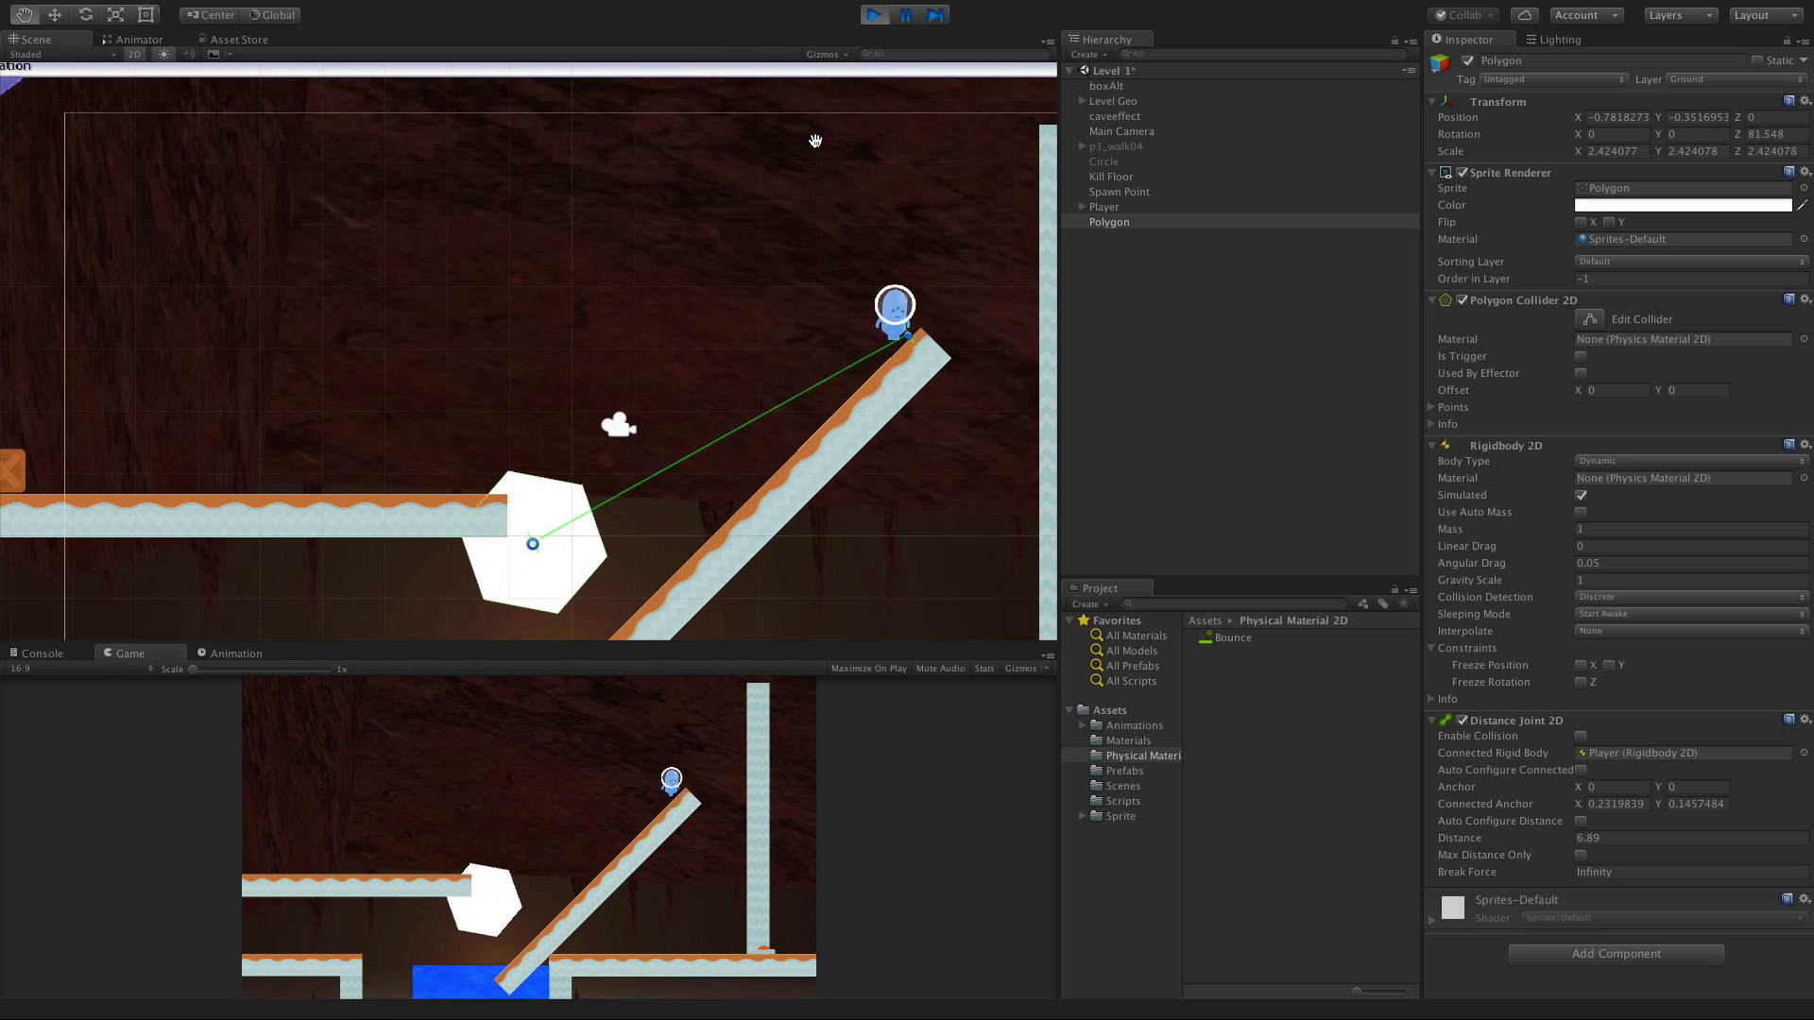
pyautogui.click(874, 16)
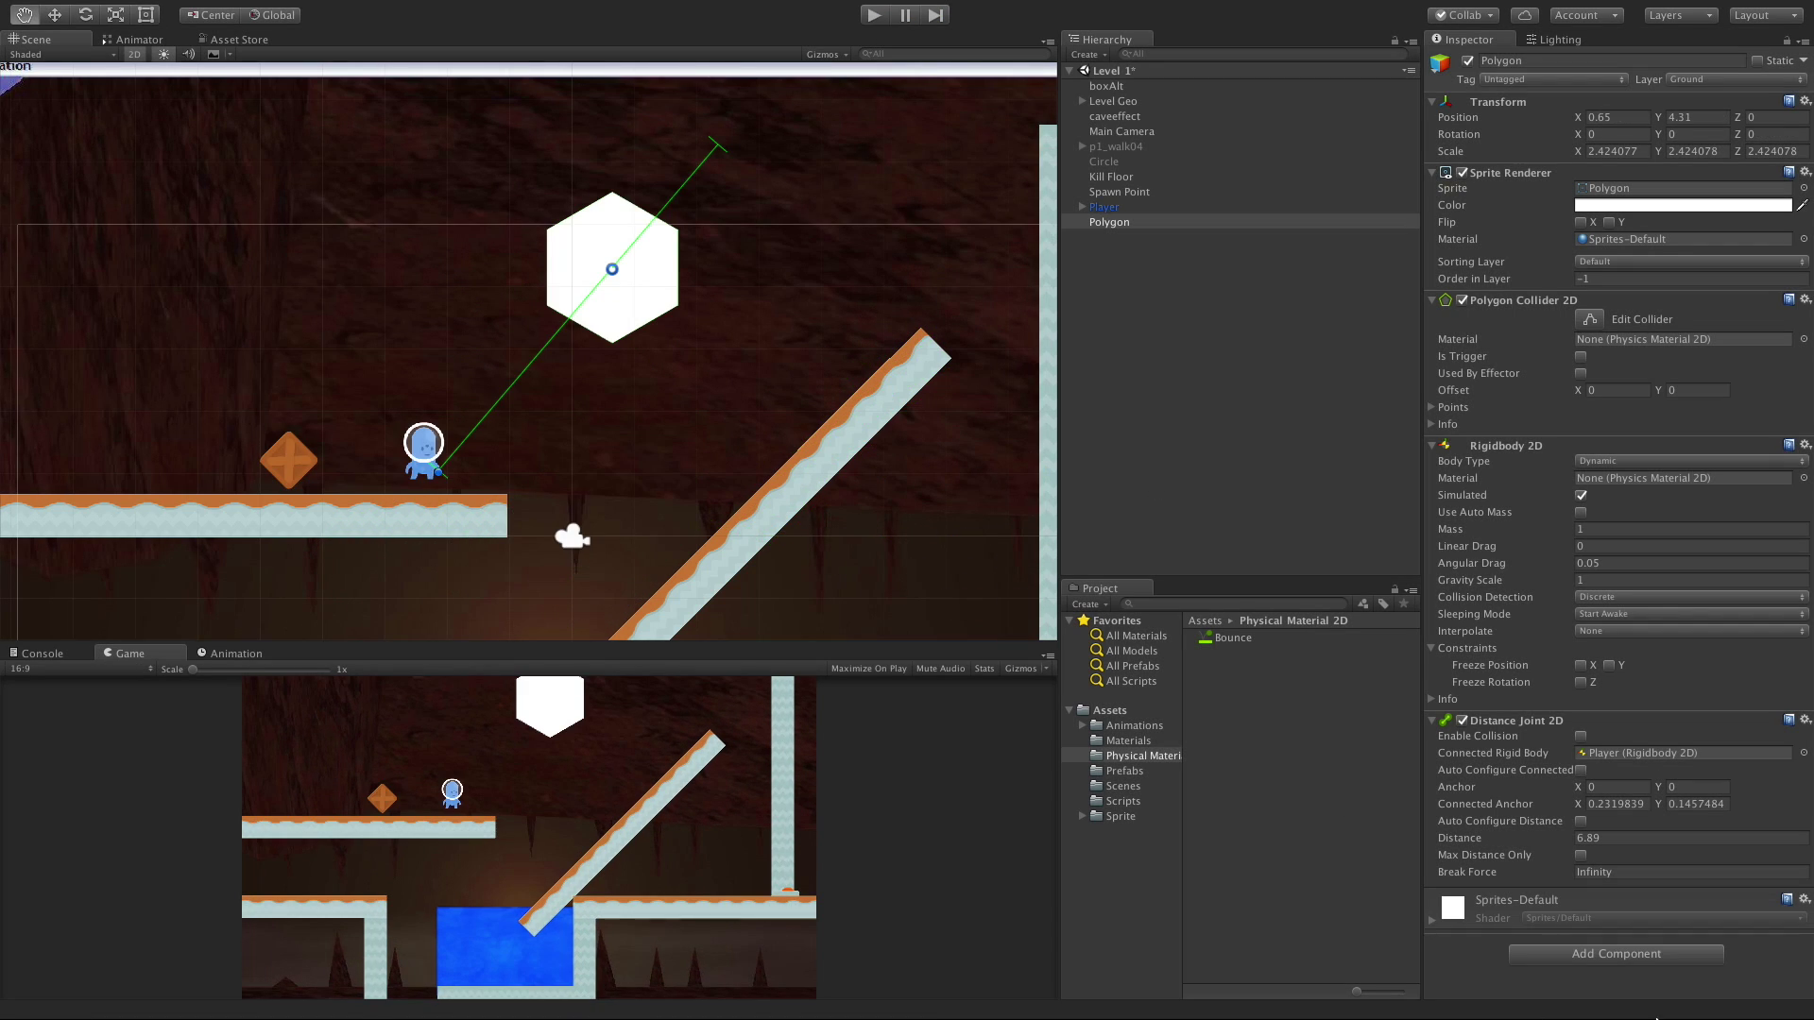
# Enable Max Distance Only on the distance joint and play-test it by jumping and running the player up the slope.
pyautogui.click(1581, 857)
pyautogui.click(875, 17)
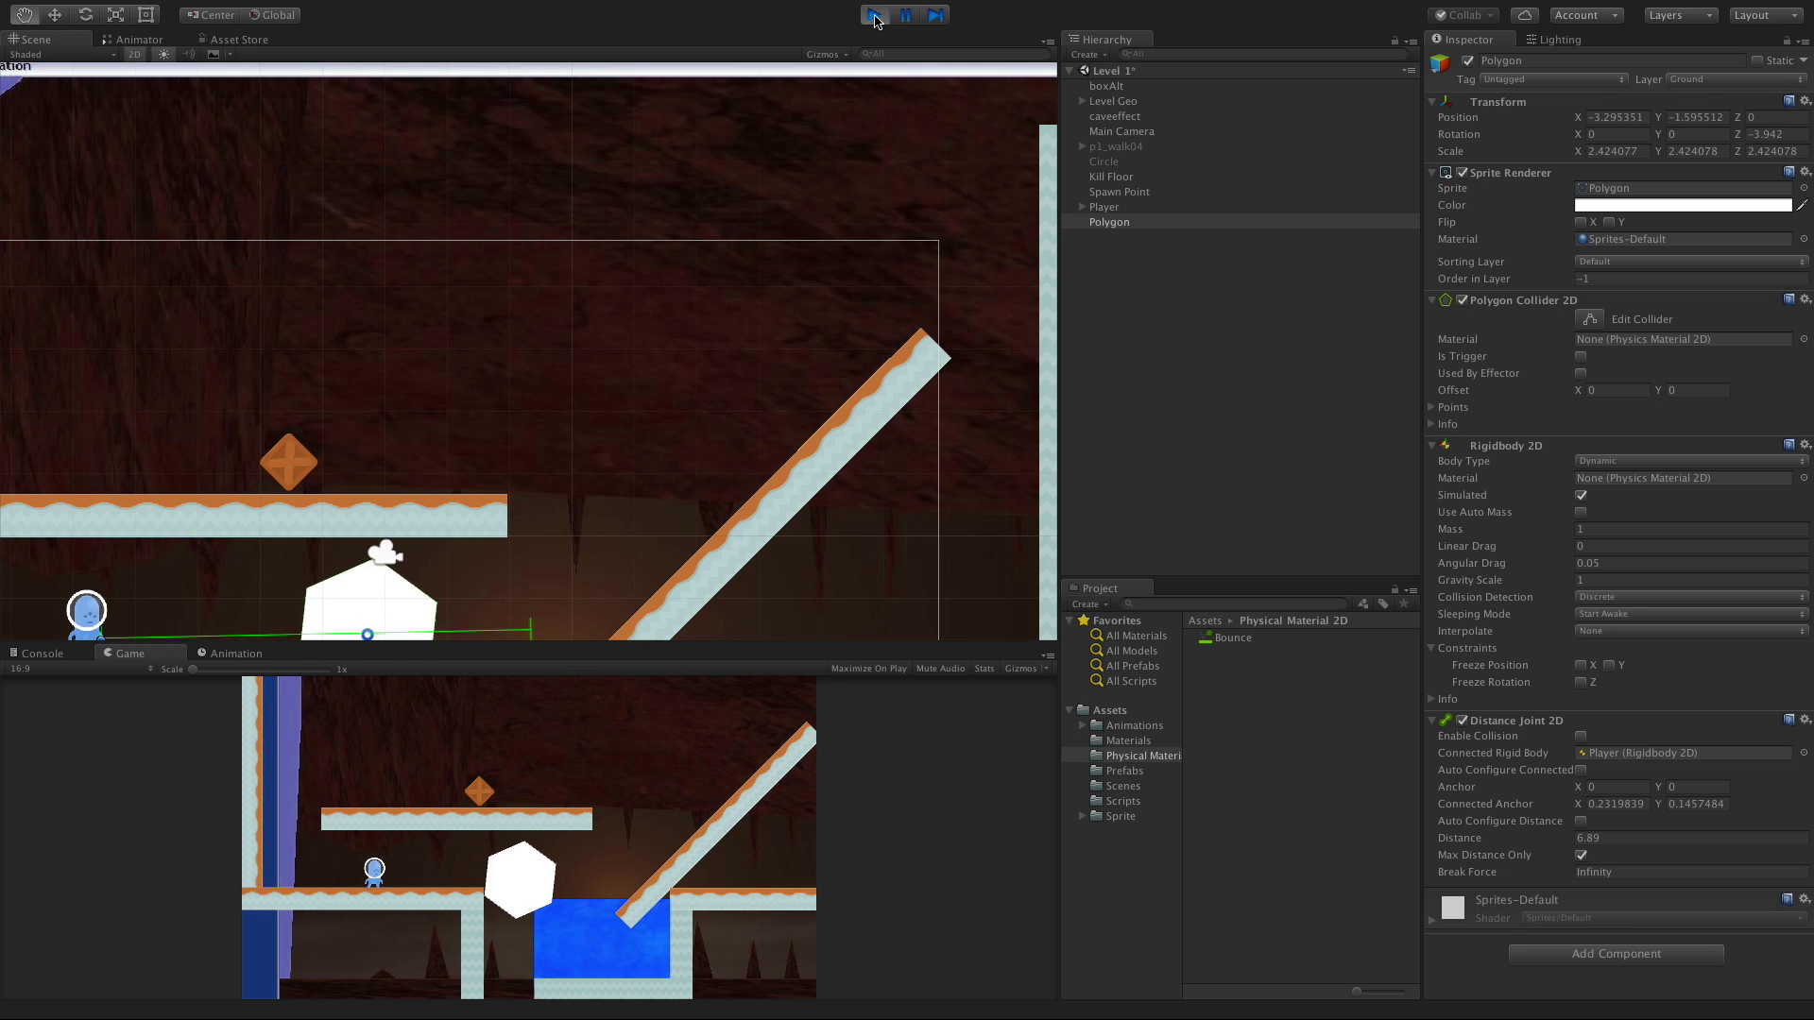
pyautogui.press('space')
pyautogui.press('Right')
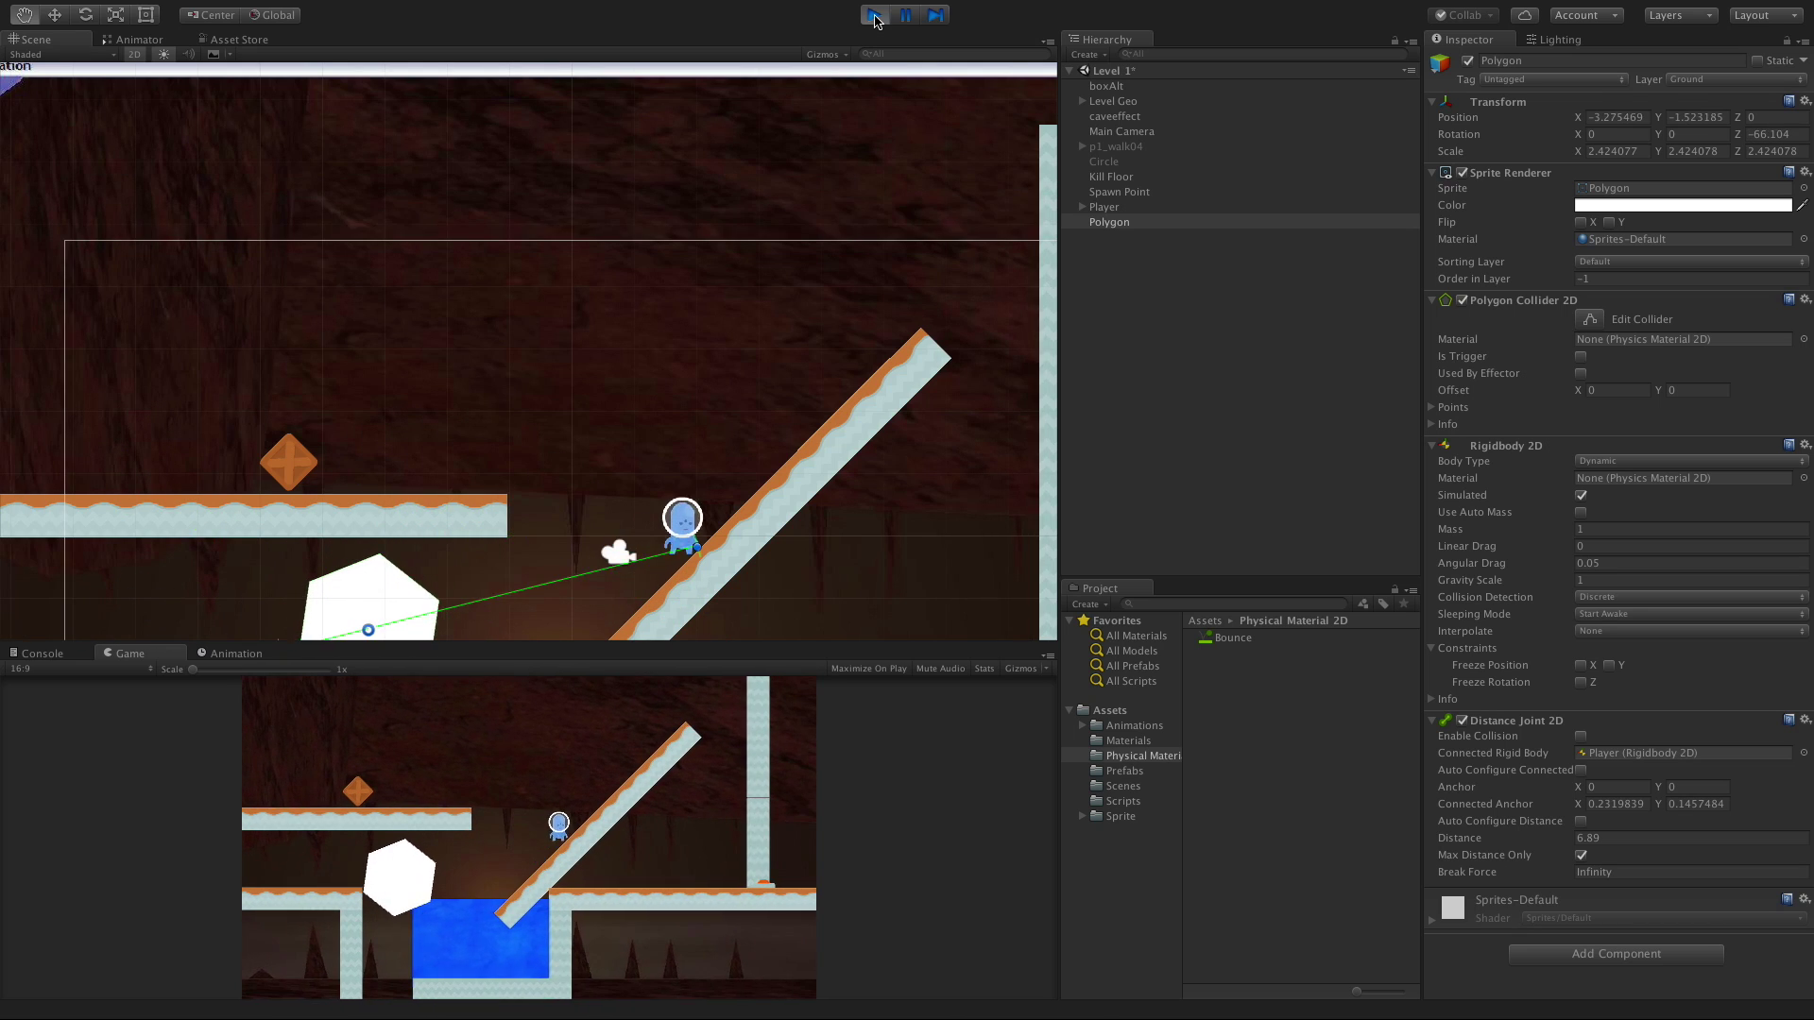
pyautogui.press('Right')
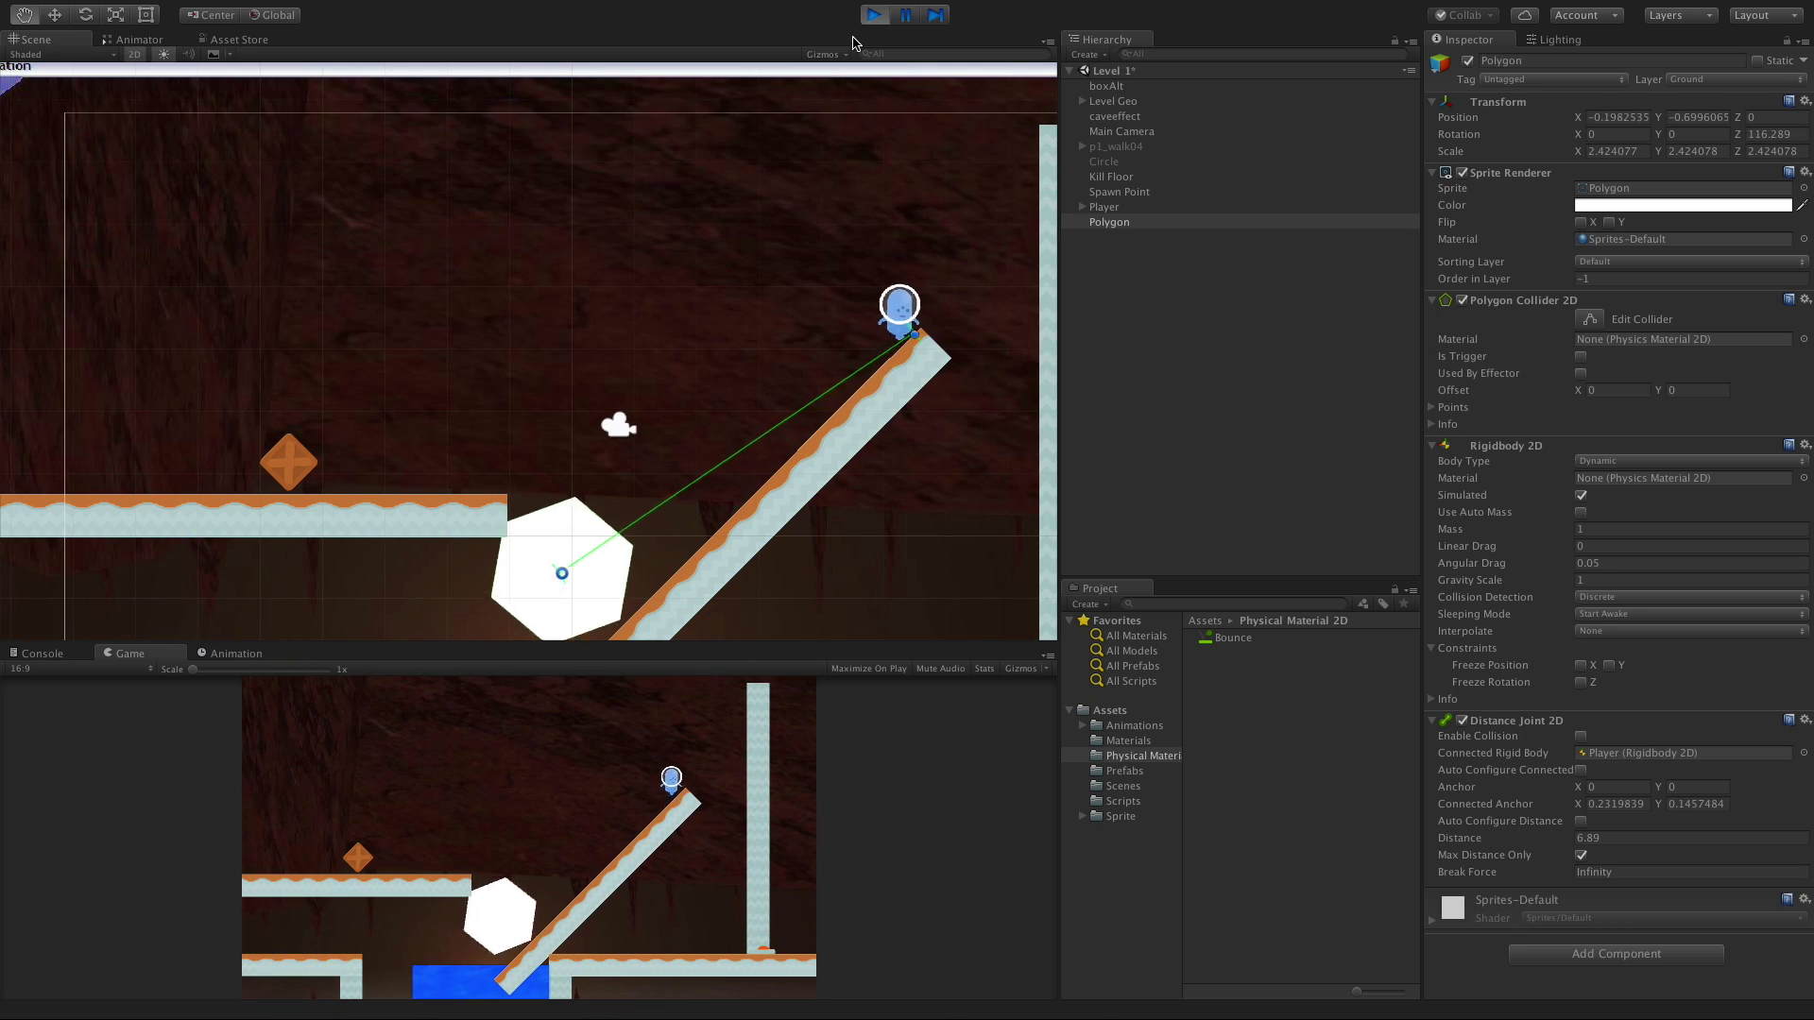
# End the running play-test, turn on Enable Collision for the Polygon's distance joint, and play-test contact between the player and the polygon.
pyautogui.click(874, 14)
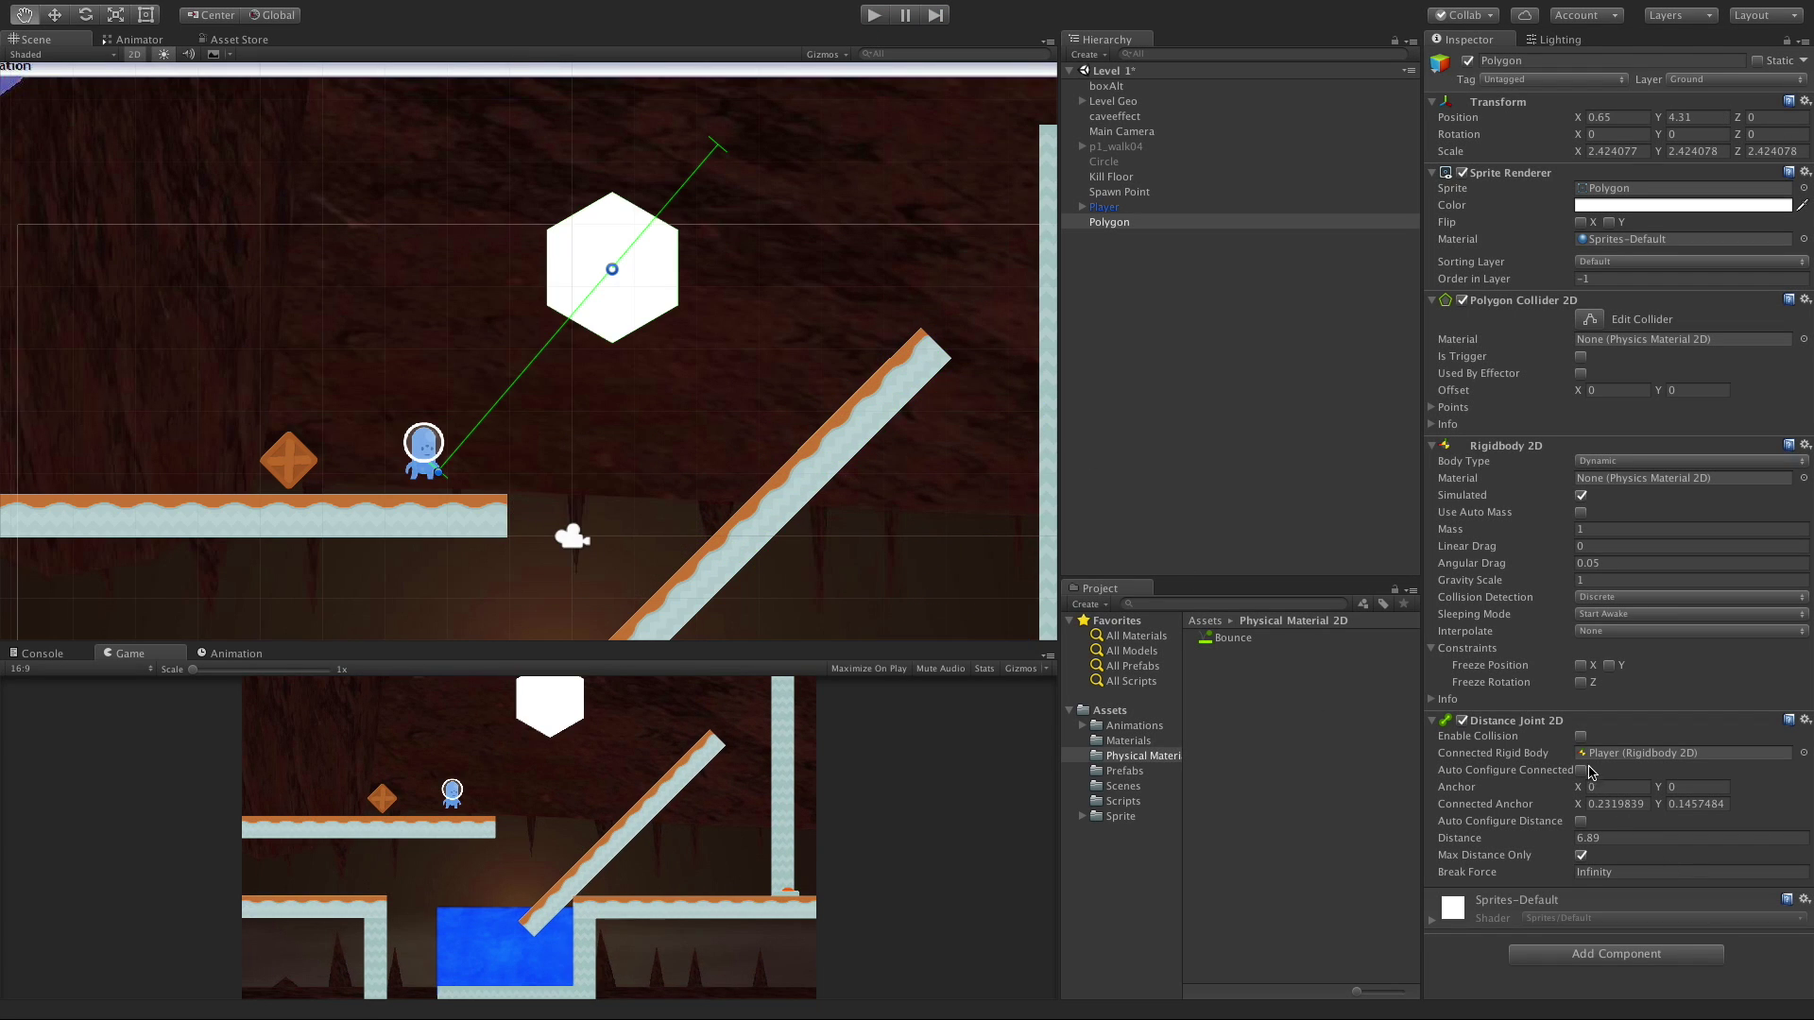
pyautogui.click(1581, 736)
pyautogui.click(872, 16)
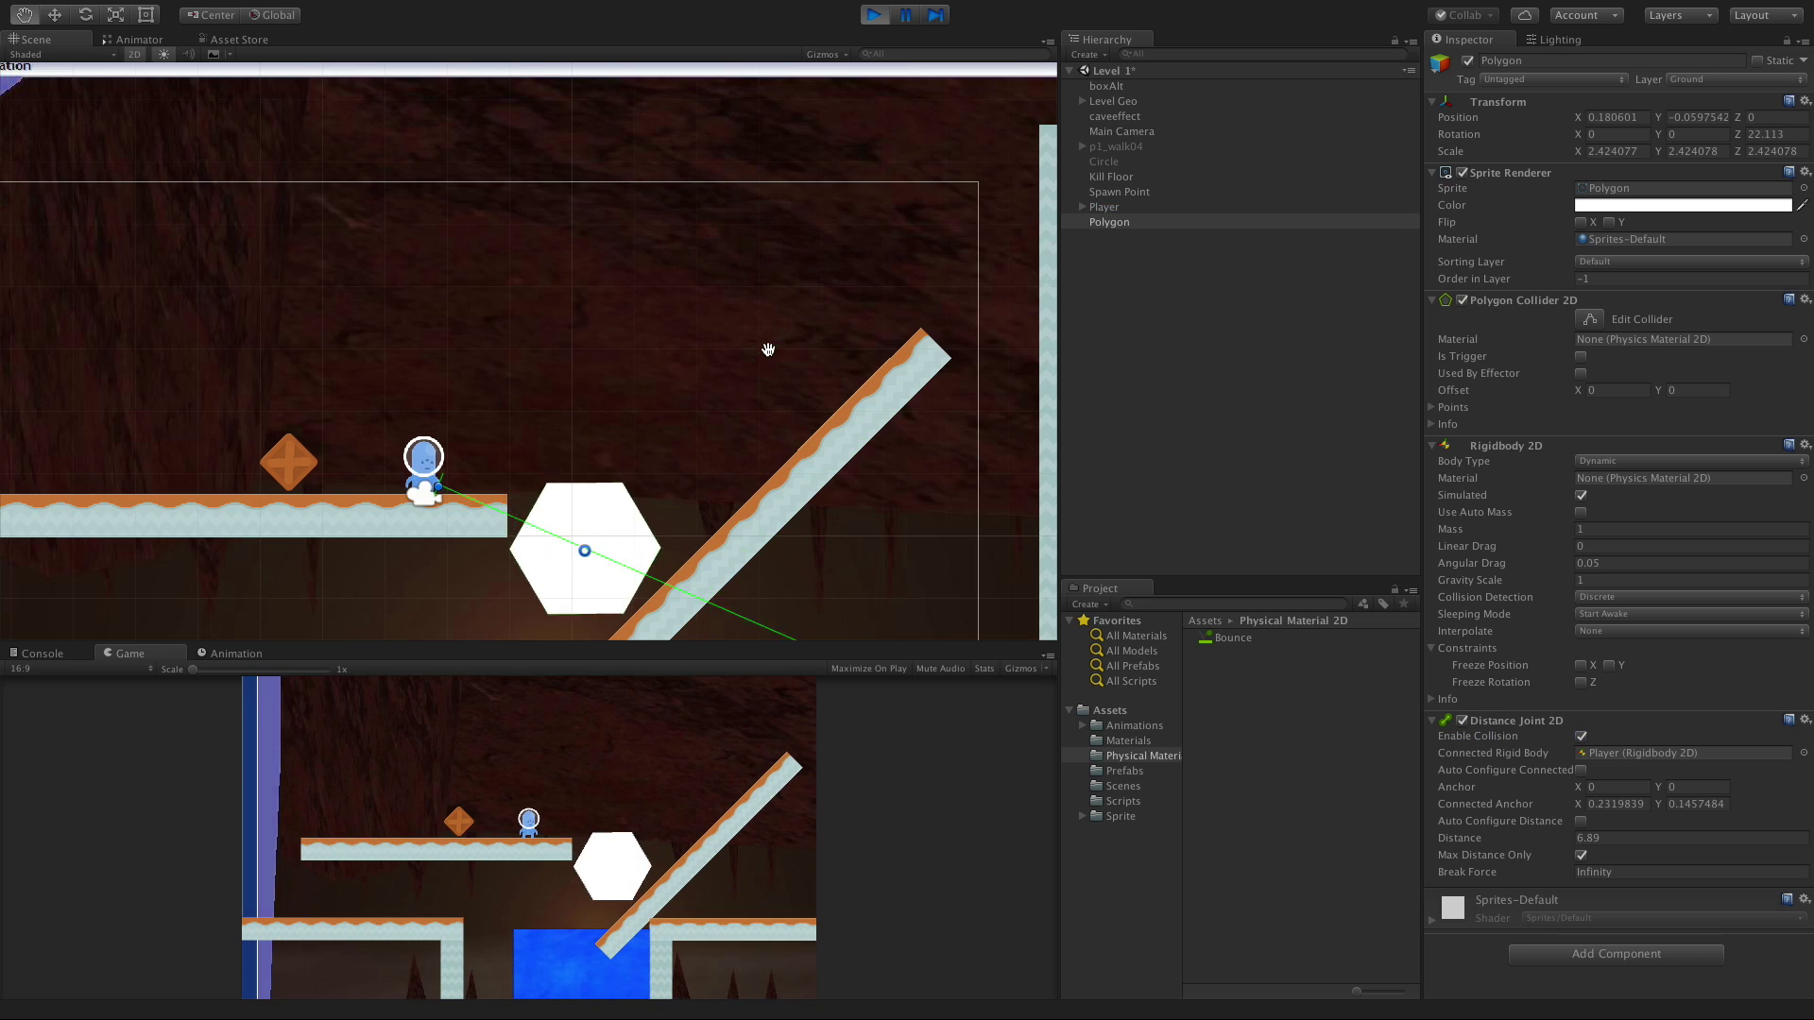
pyautogui.press('Right')
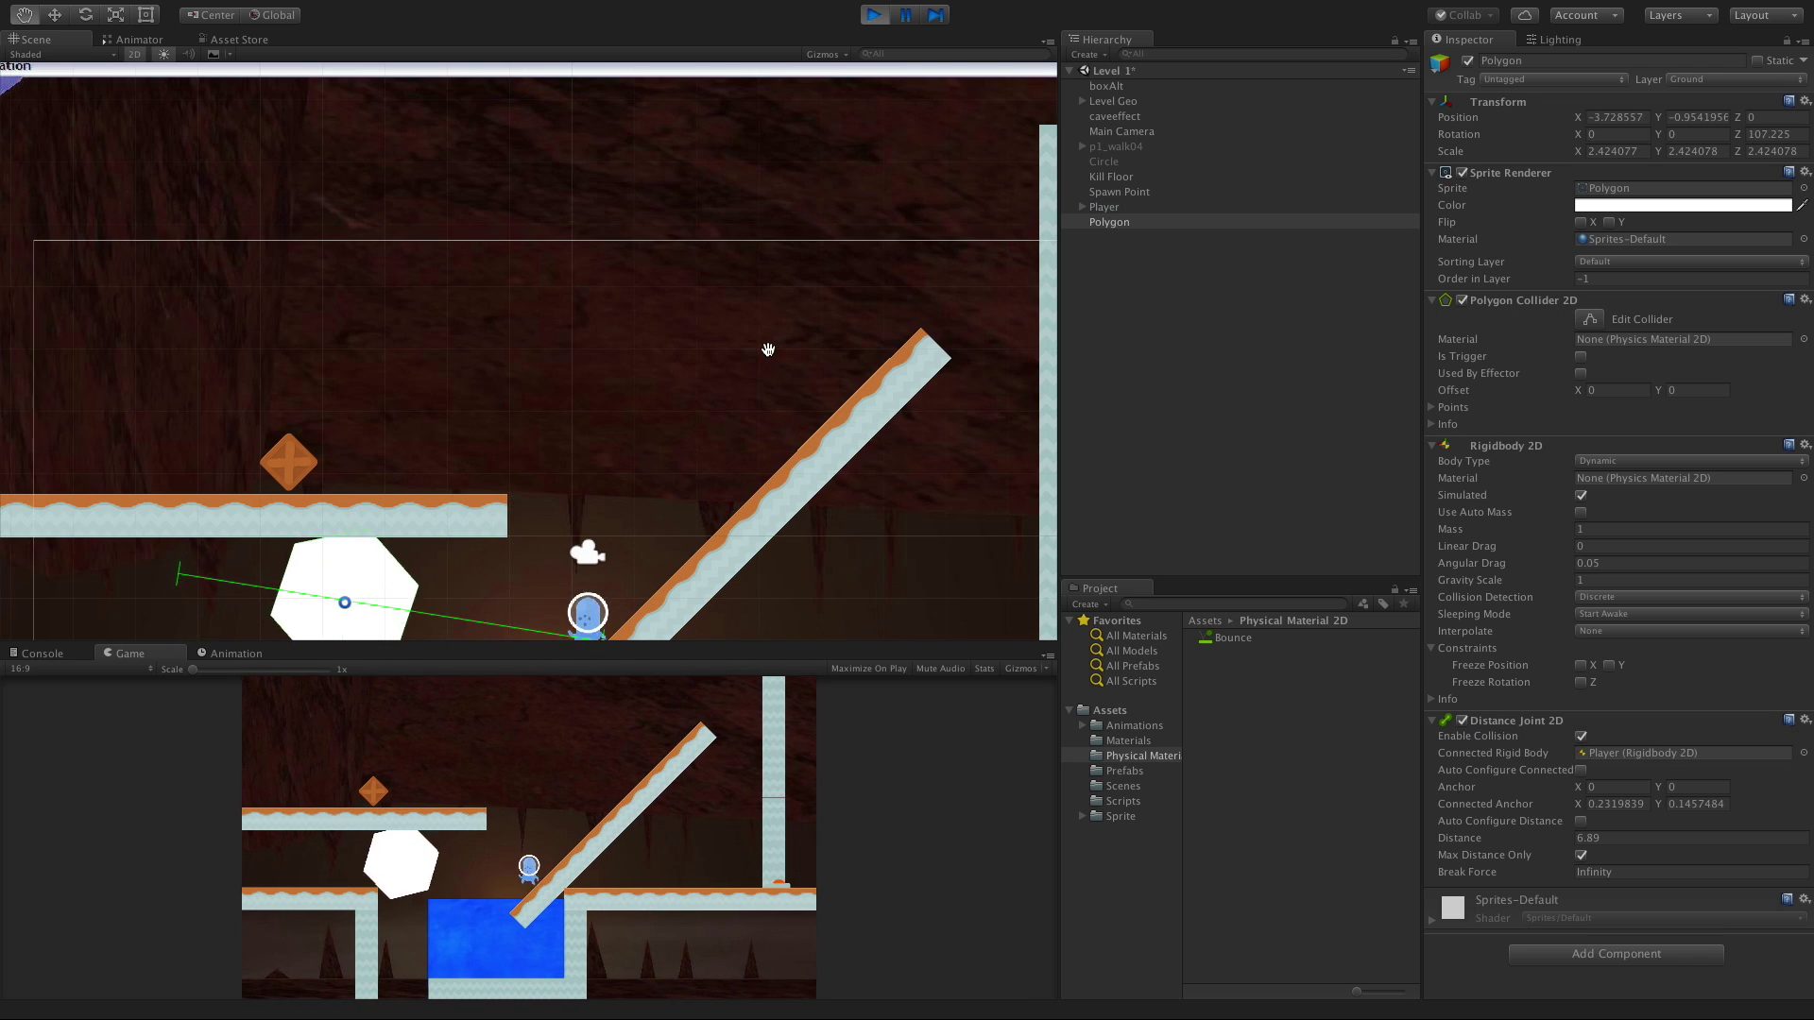
pyautogui.press('Left')
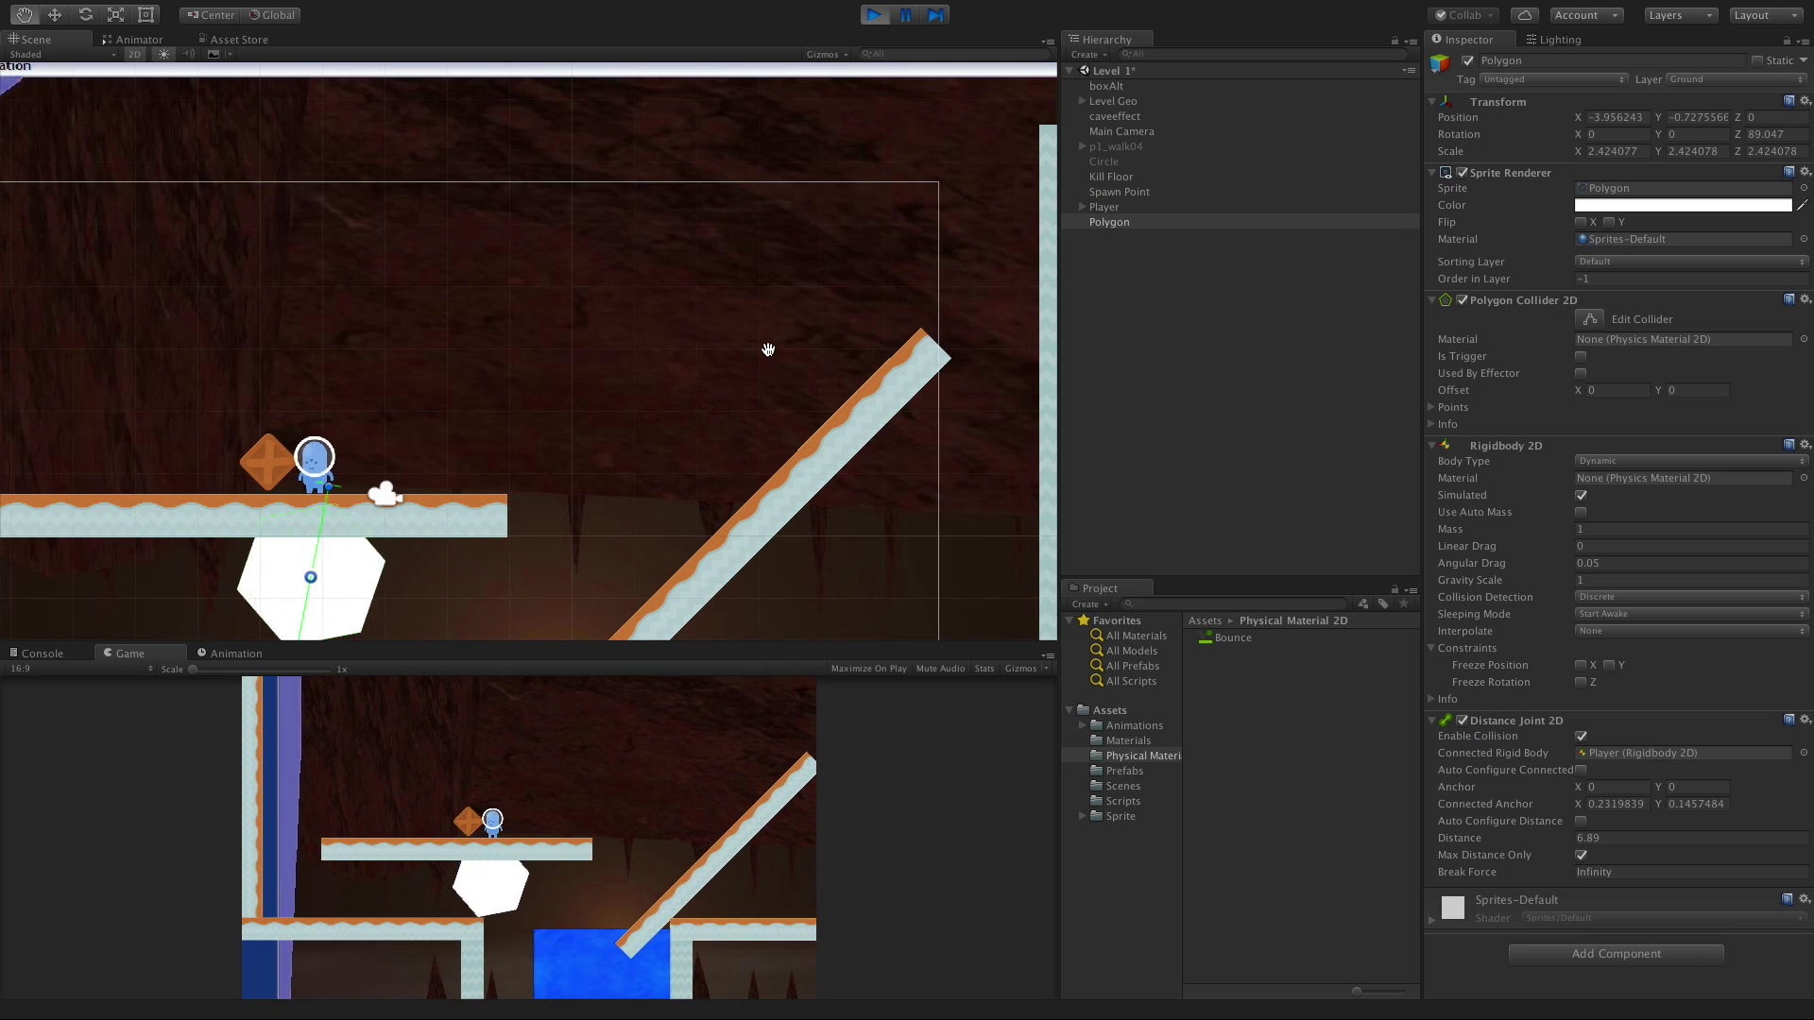
pyautogui.press('Left')
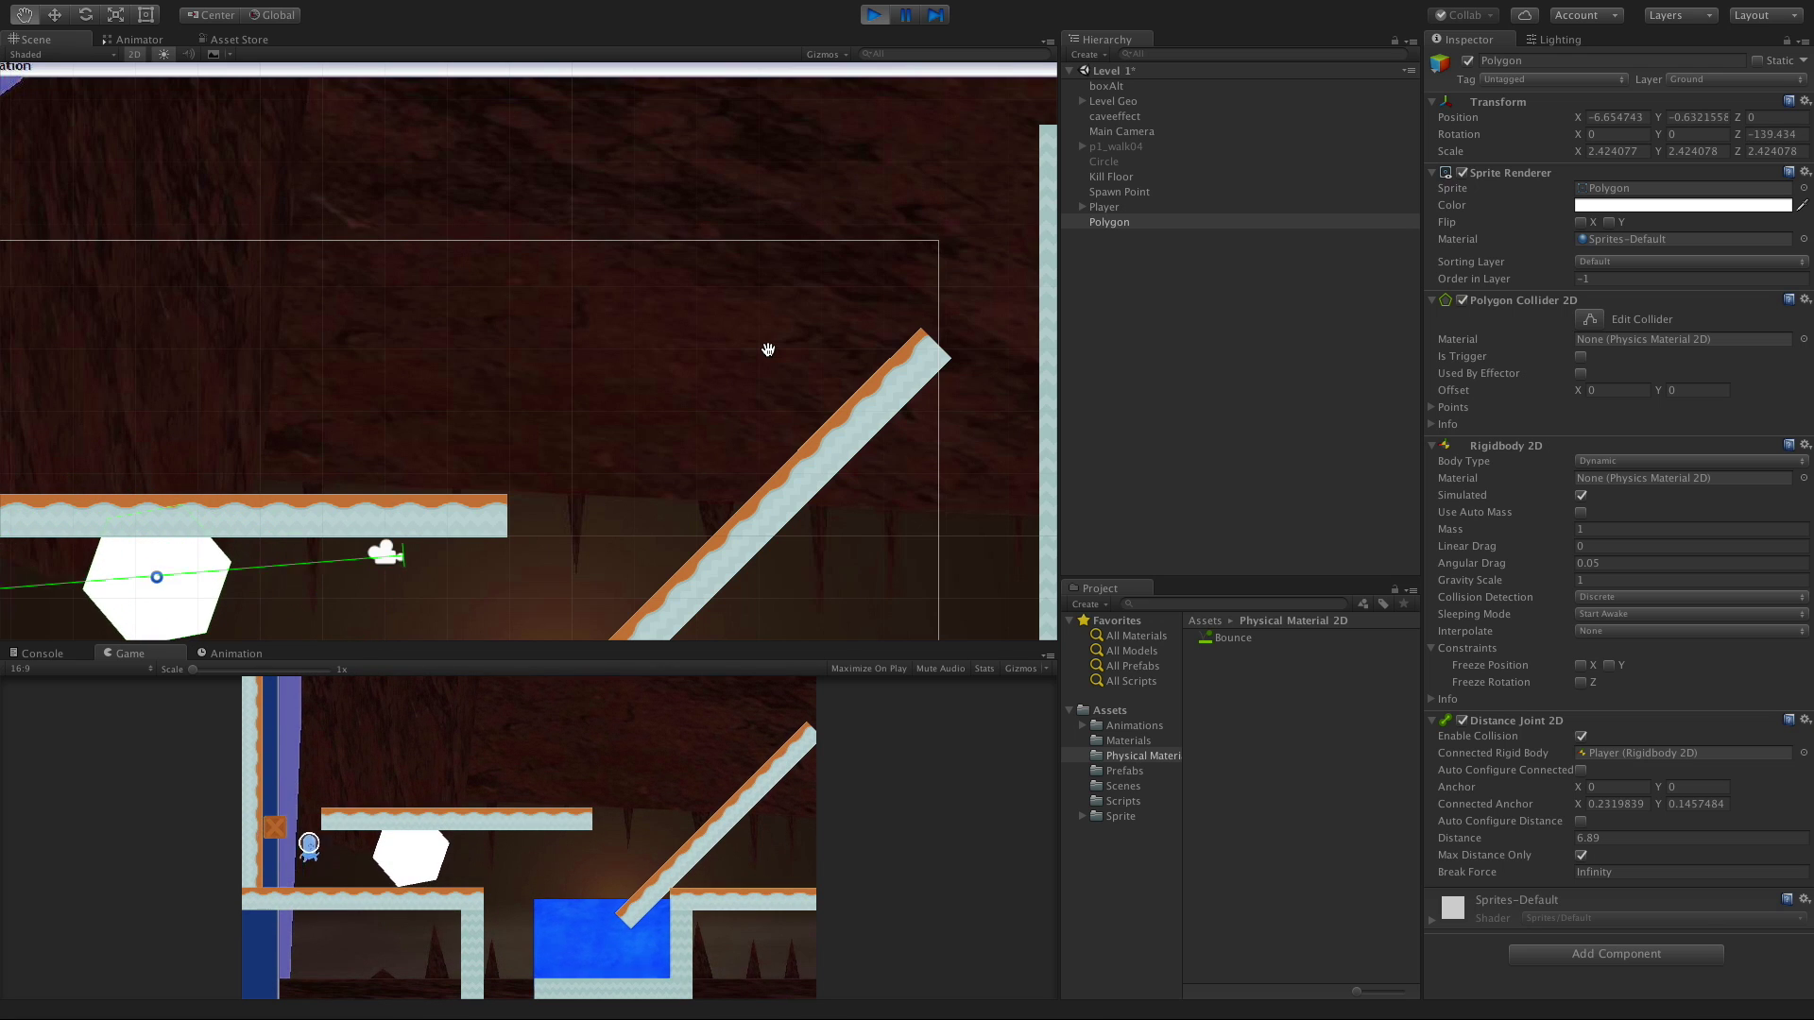
pyautogui.press('Right')
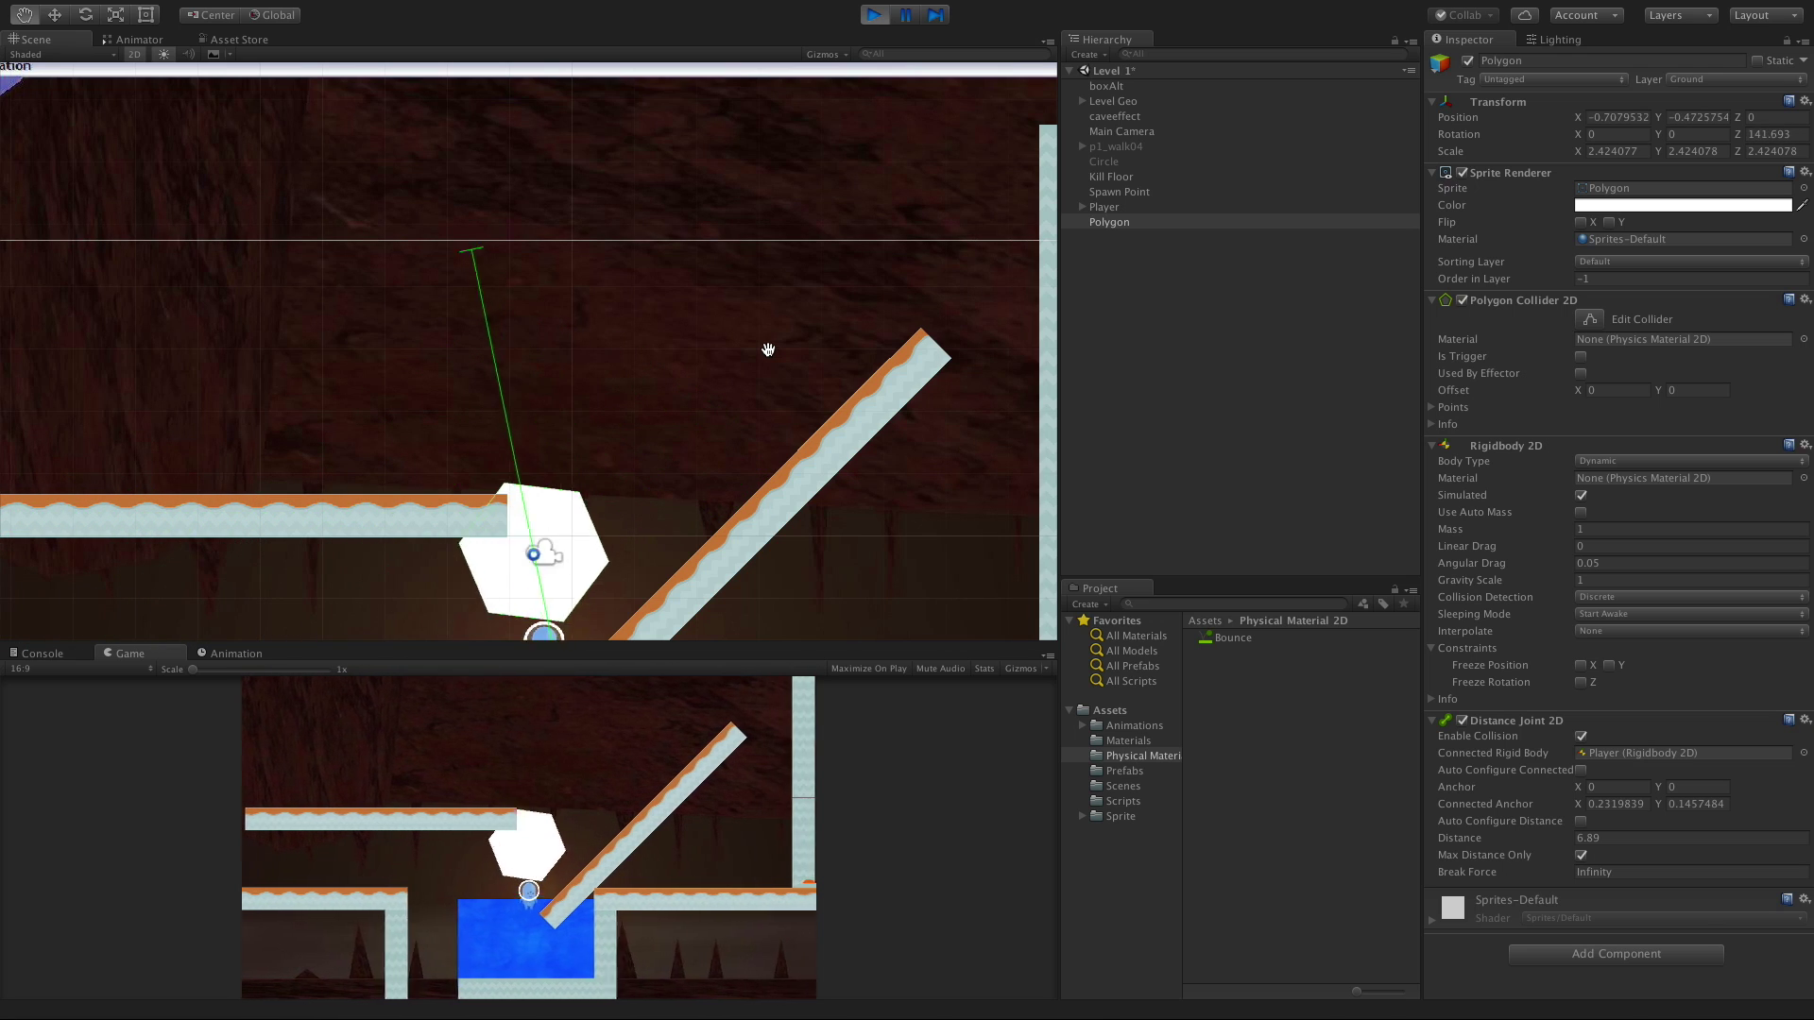
pyautogui.press('Right')
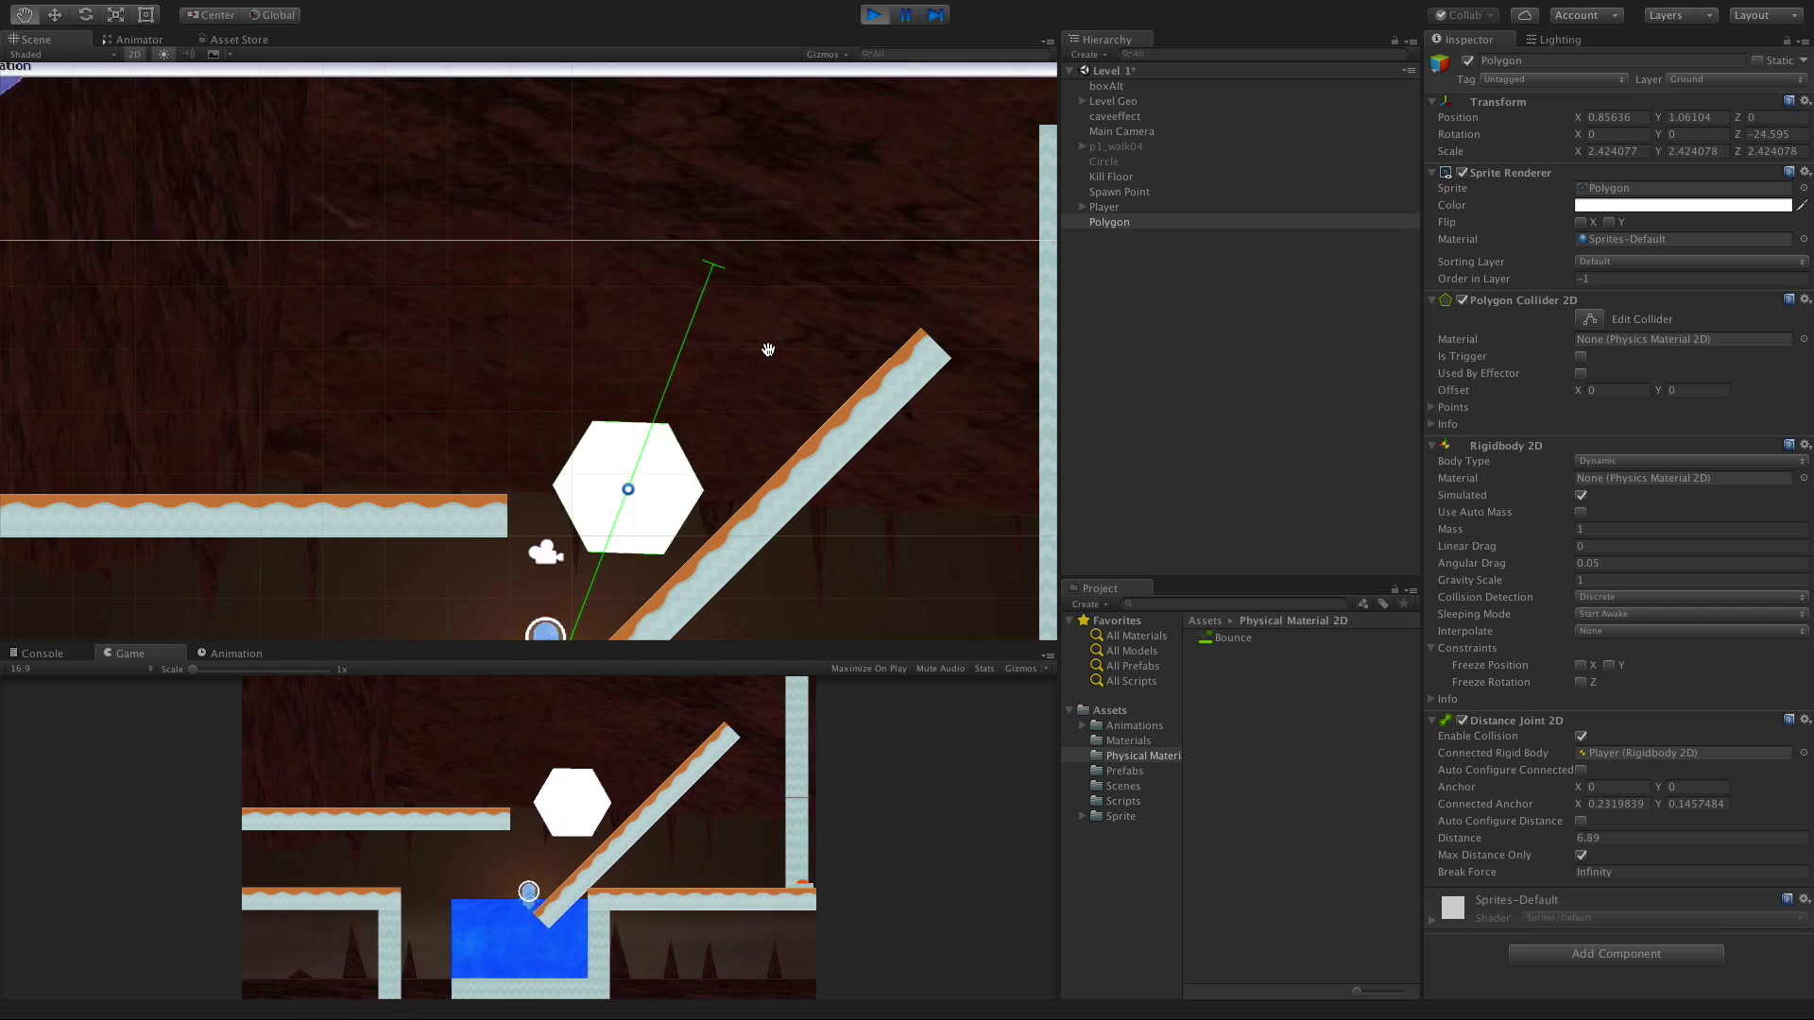
pyautogui.press('Right')
pyautogui.press('Right')
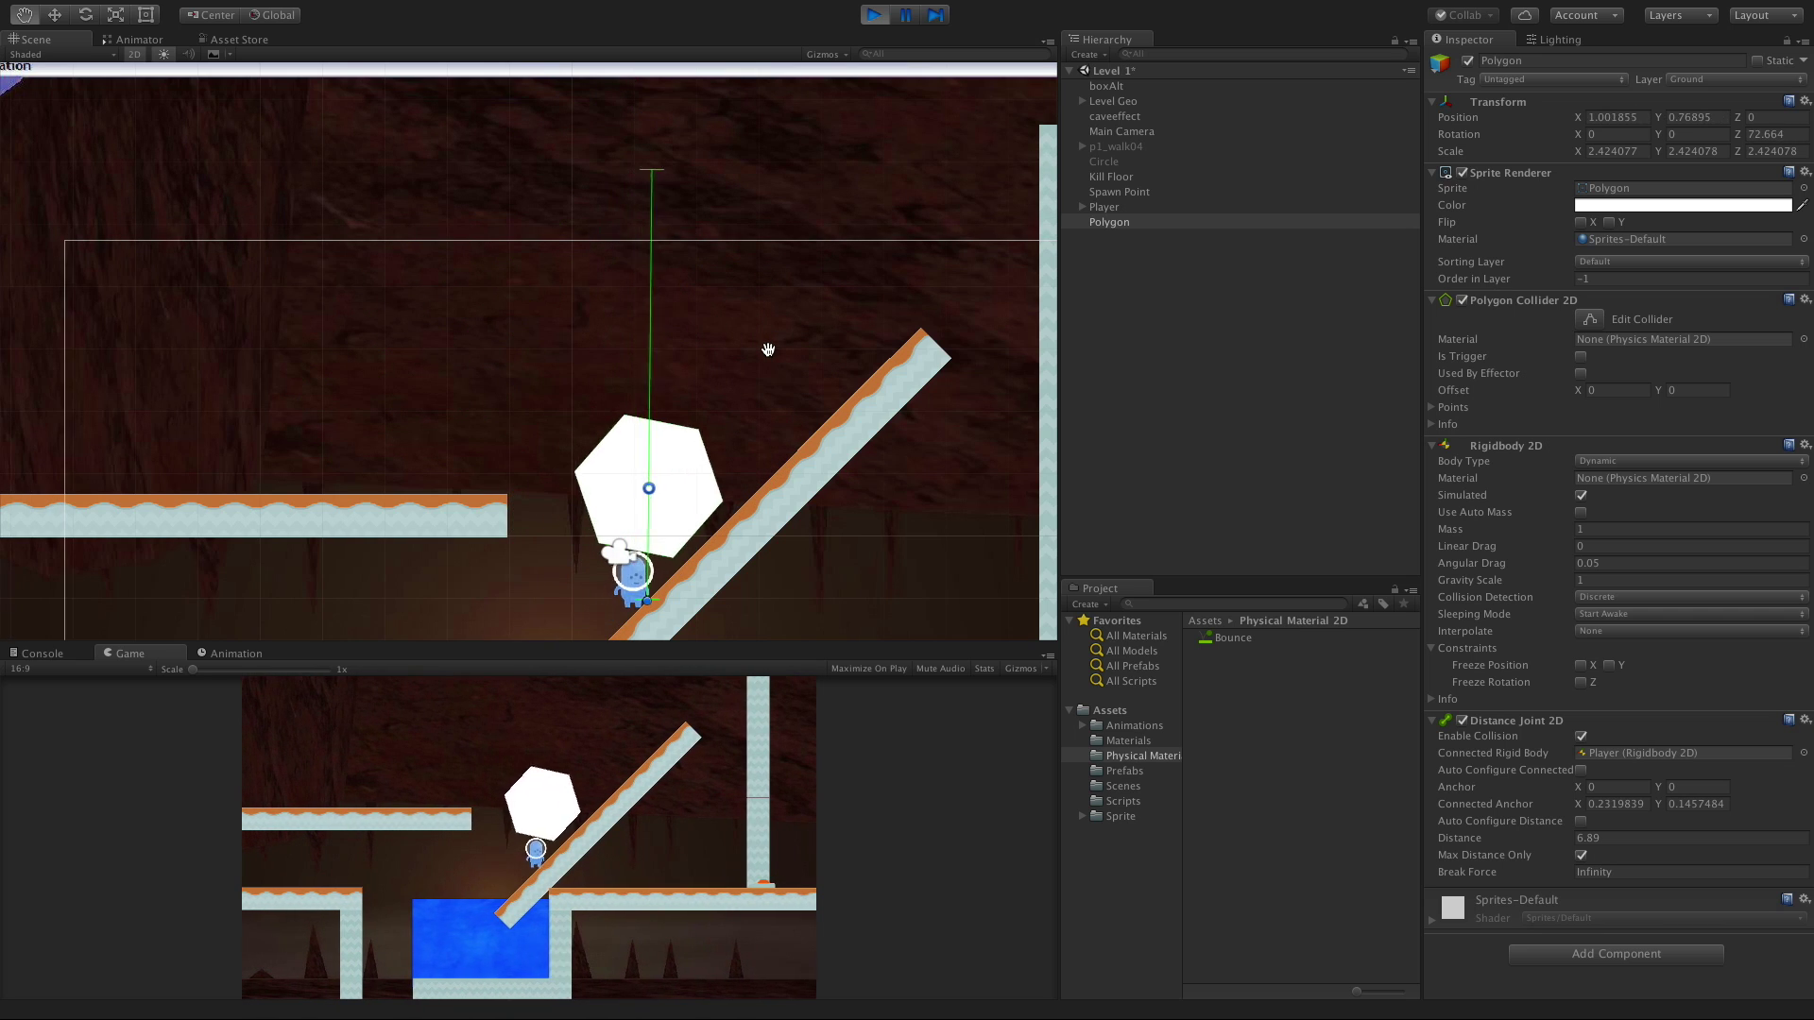
pyautogui.press('Right')
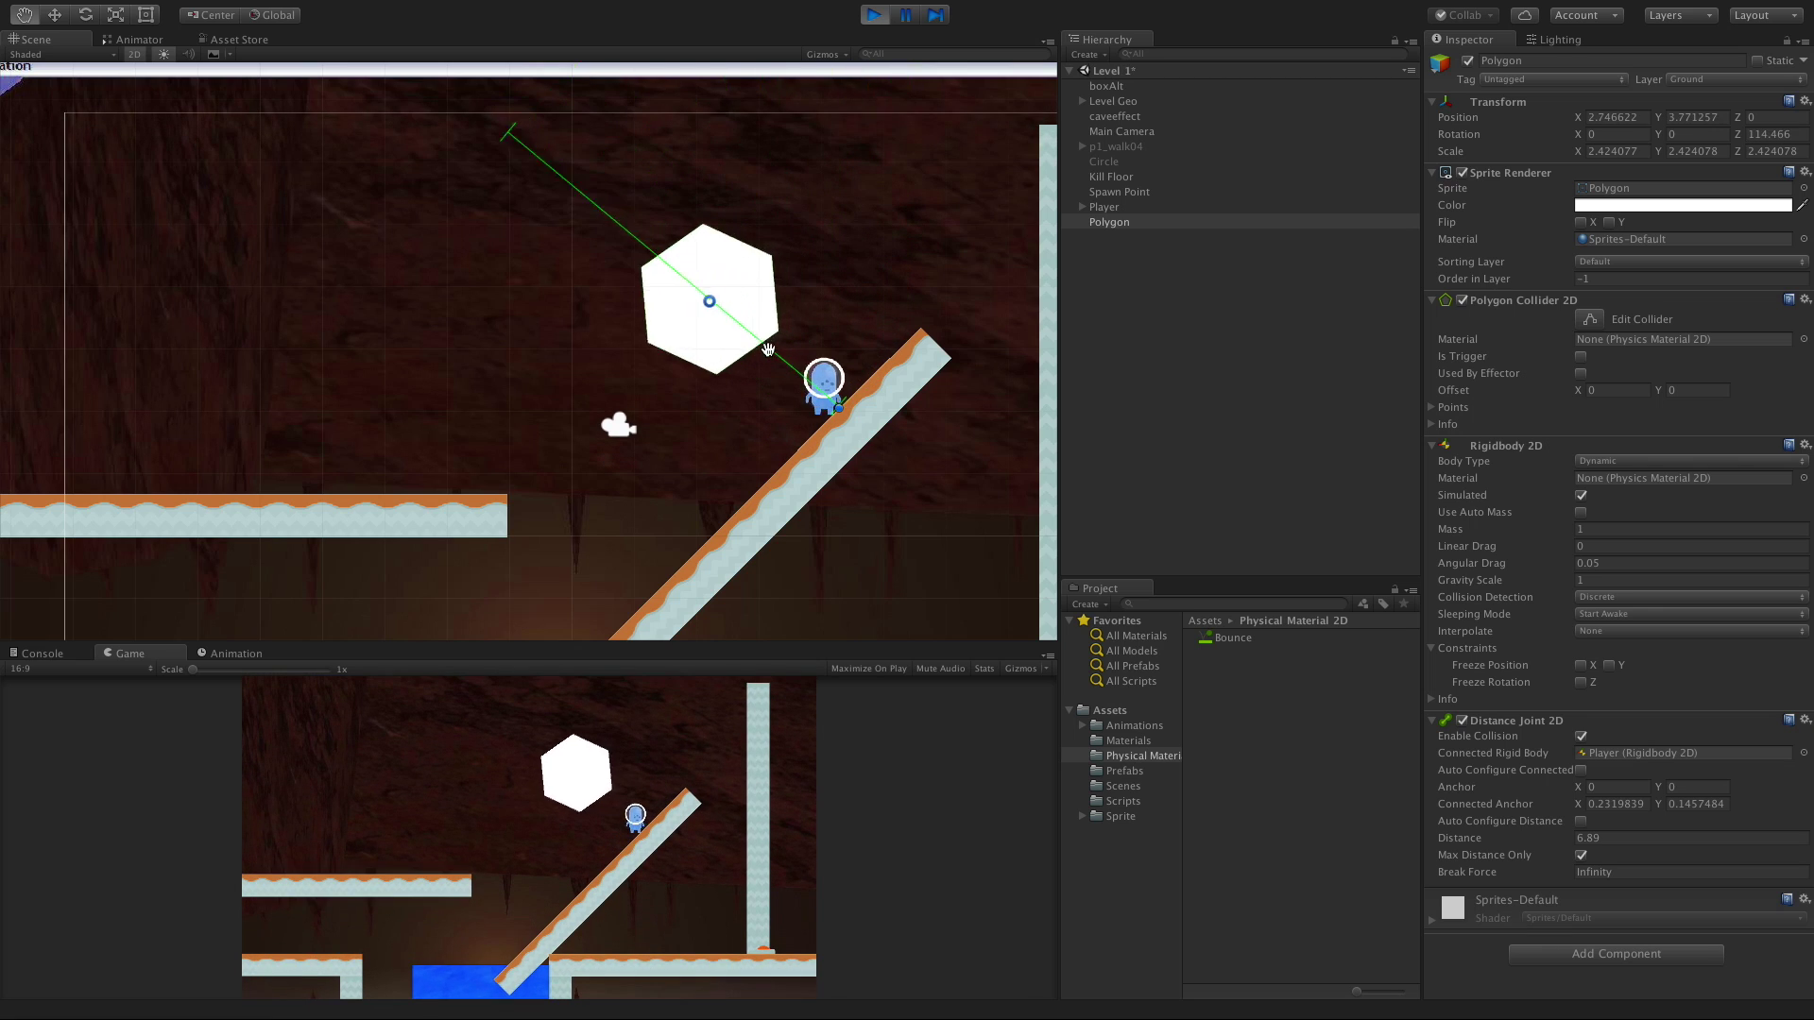
pyautogui.click(875, 15)
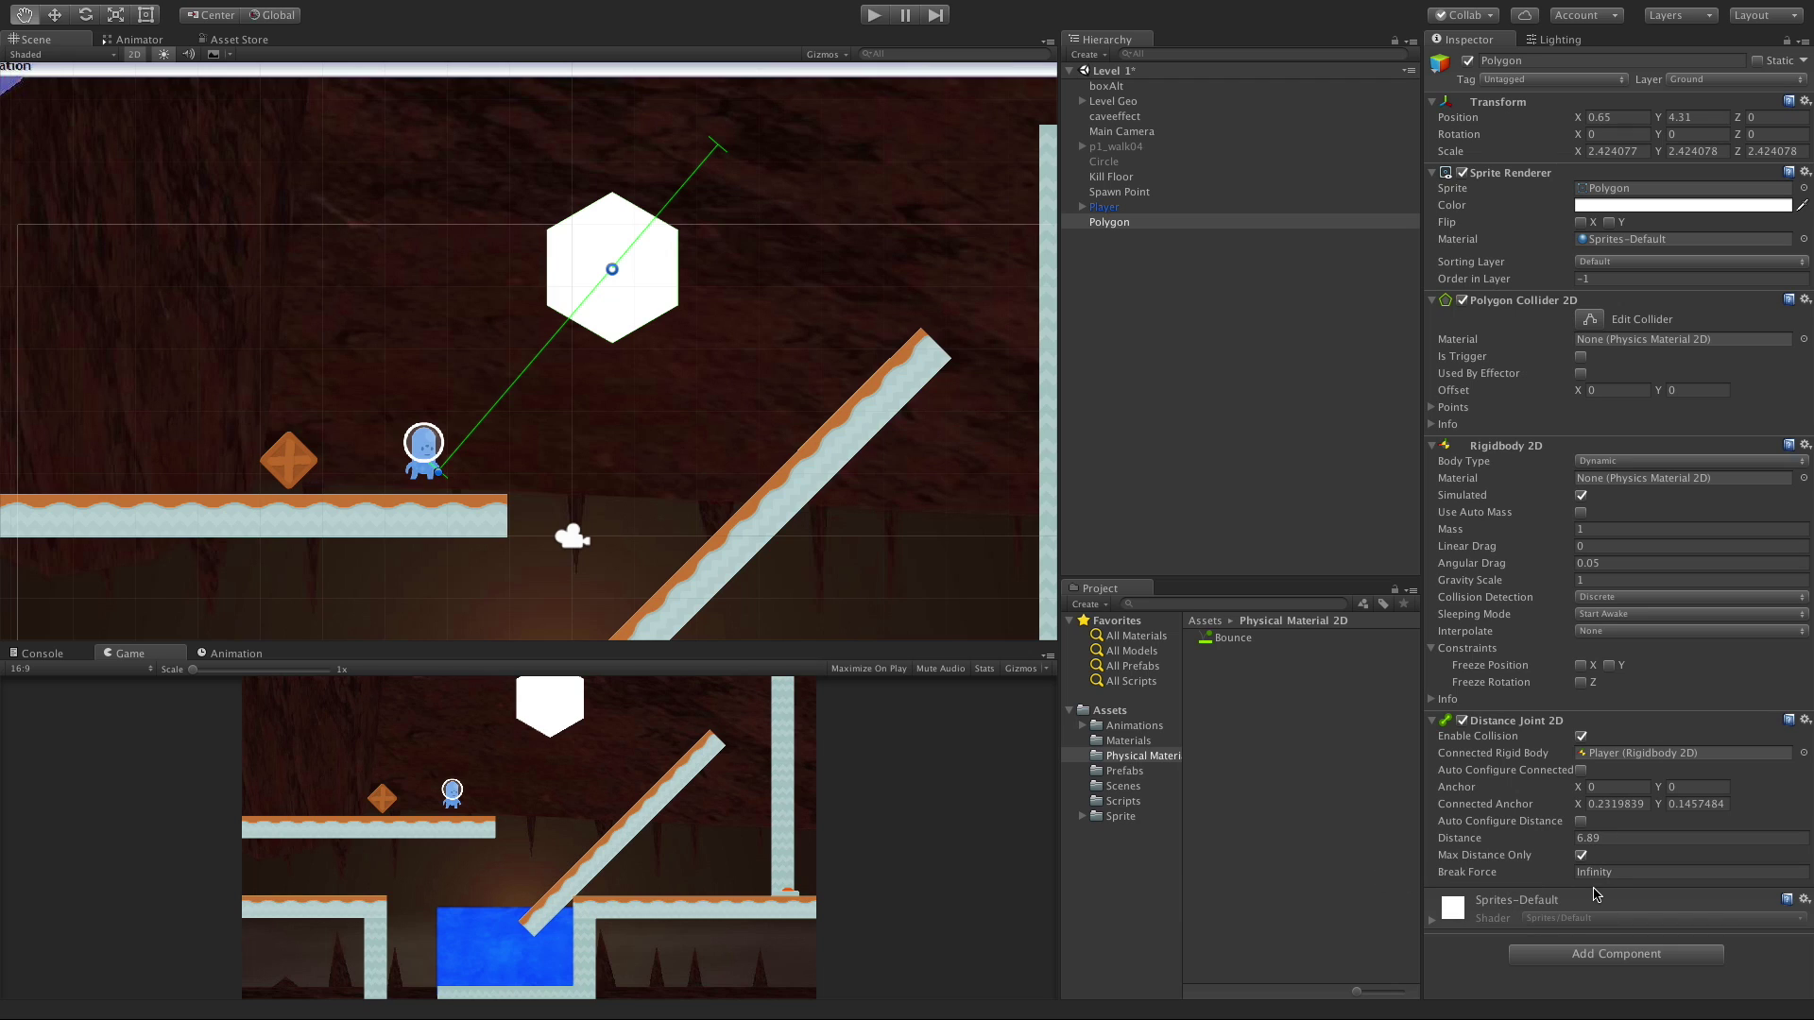
# Set the distance joint's Break Force to 100 and play-test it by running the player up the slope and off its upper end.
pyautogui.click(1645, 871)
pyautogui.write('100')
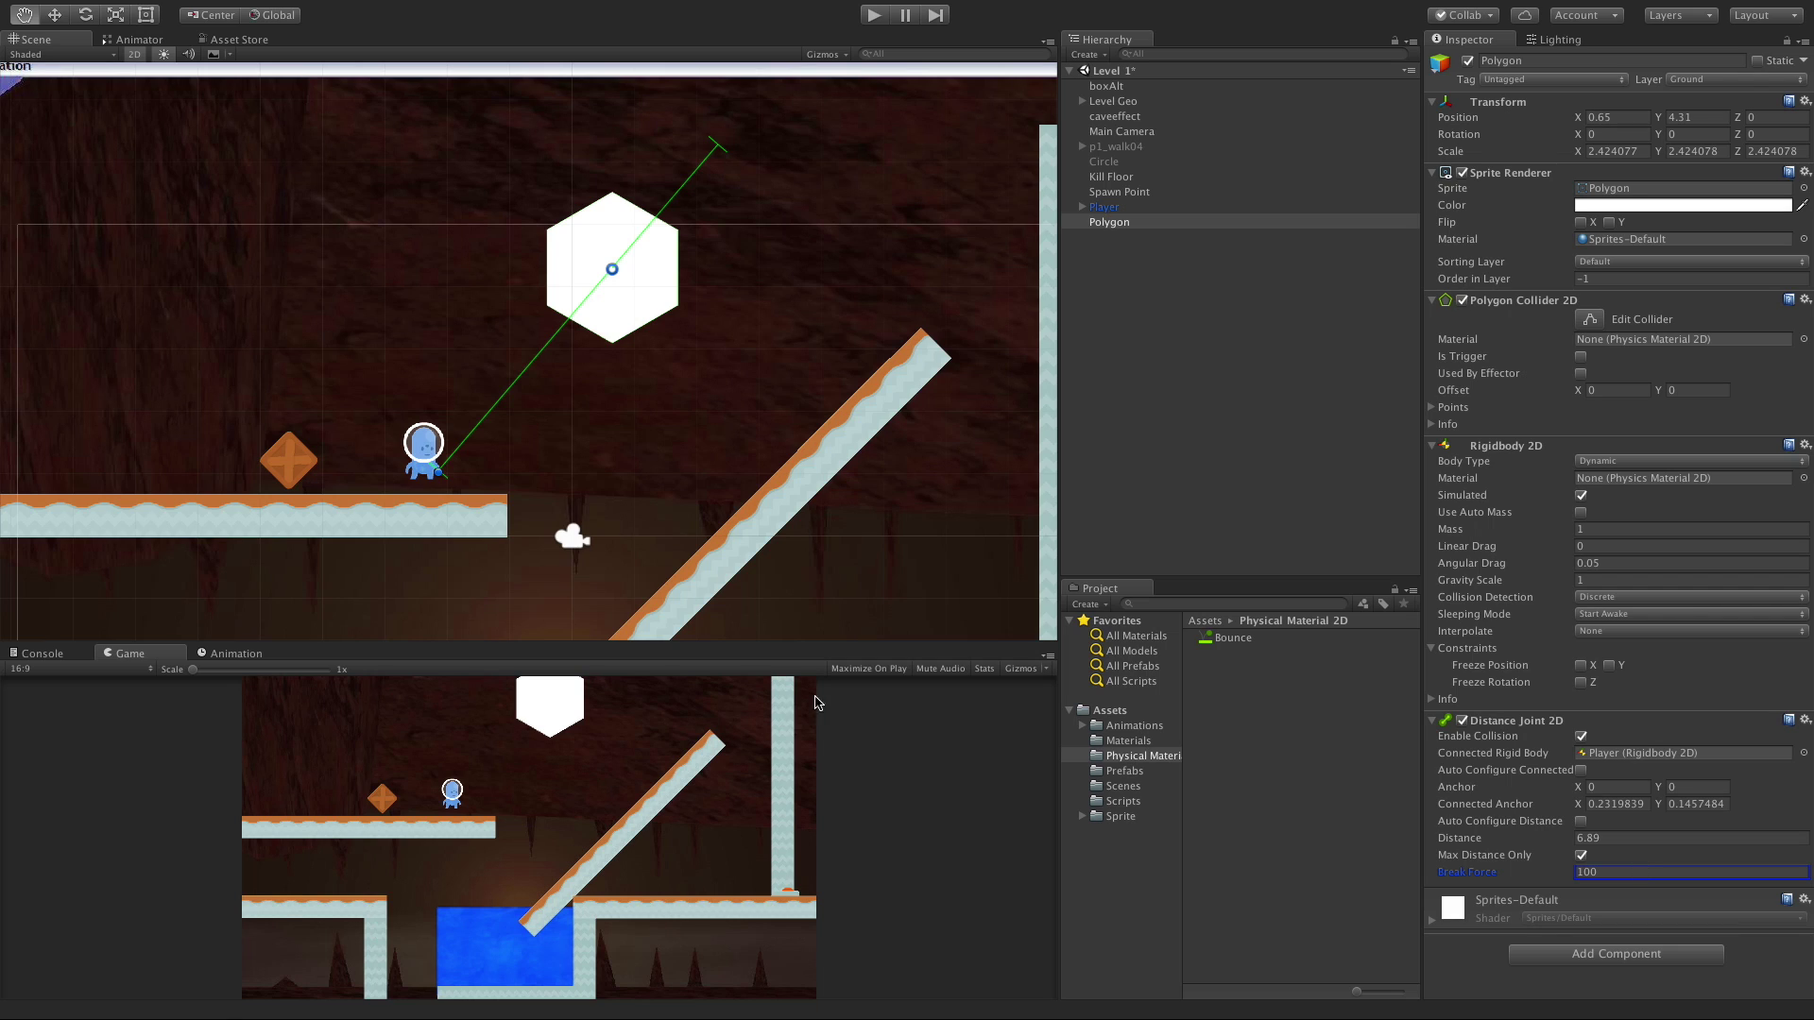
pyautogui.click(870, 15)
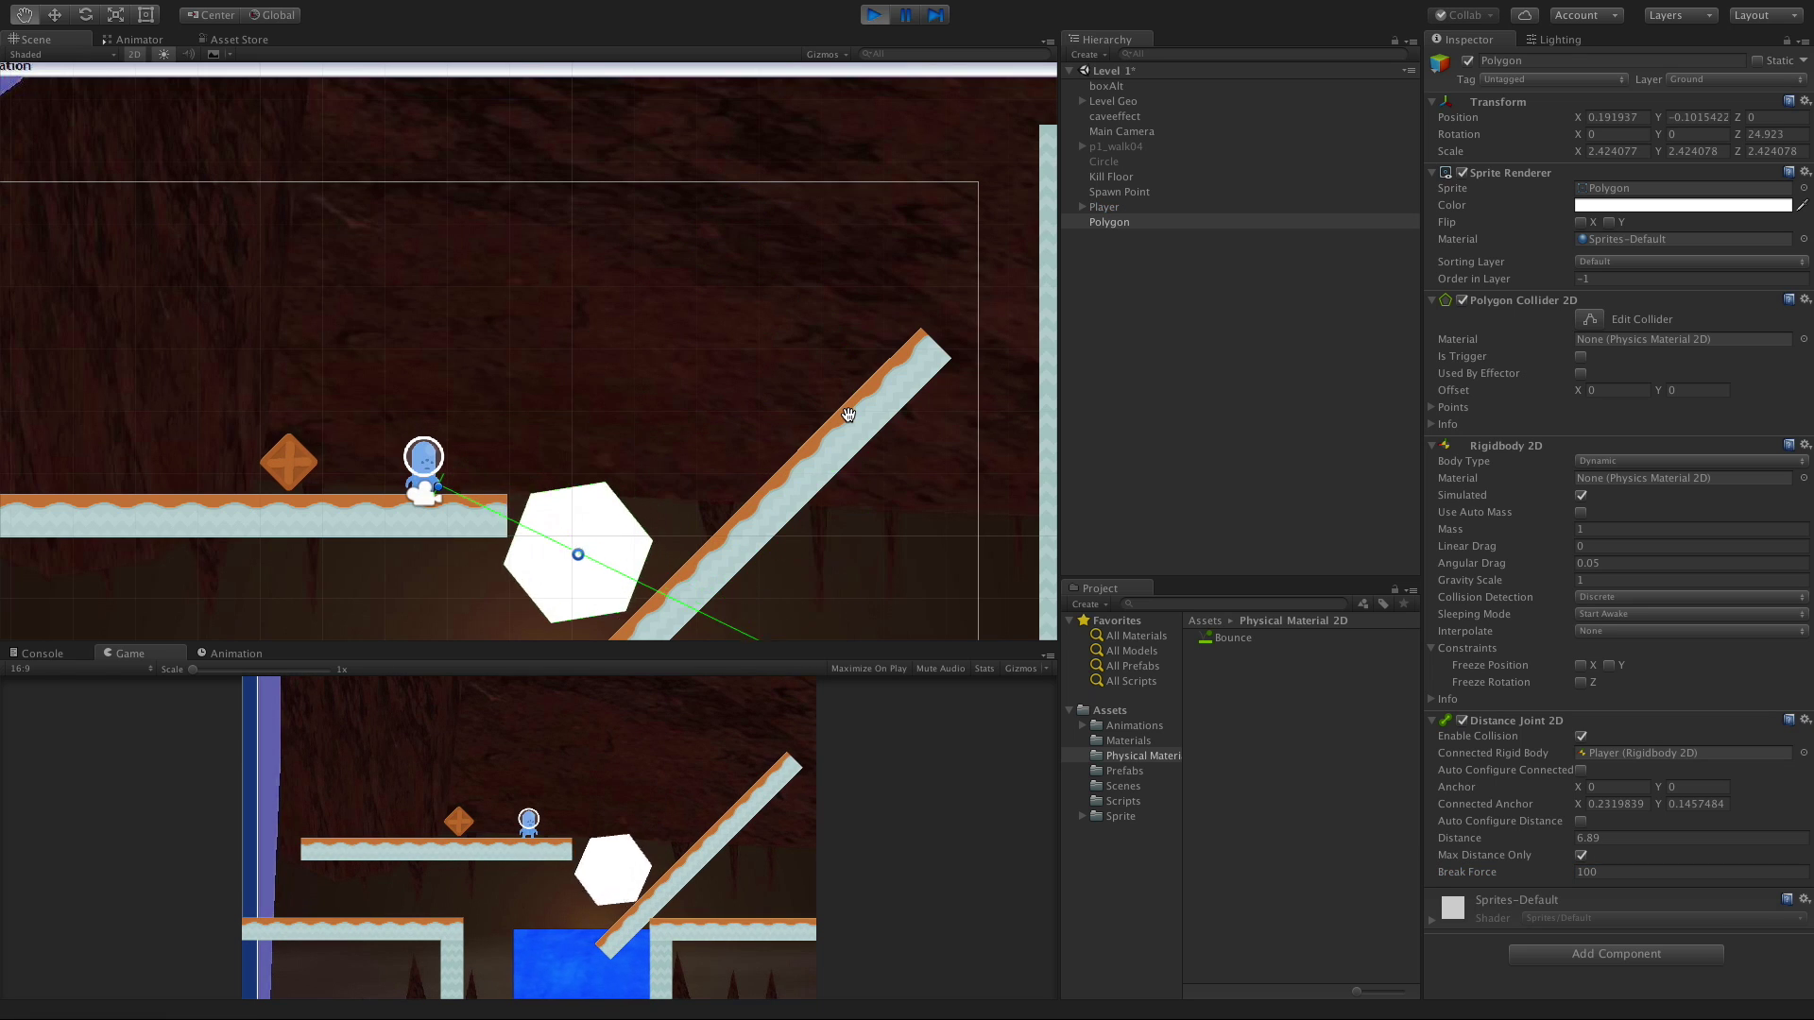
pyautogui.press('Right')
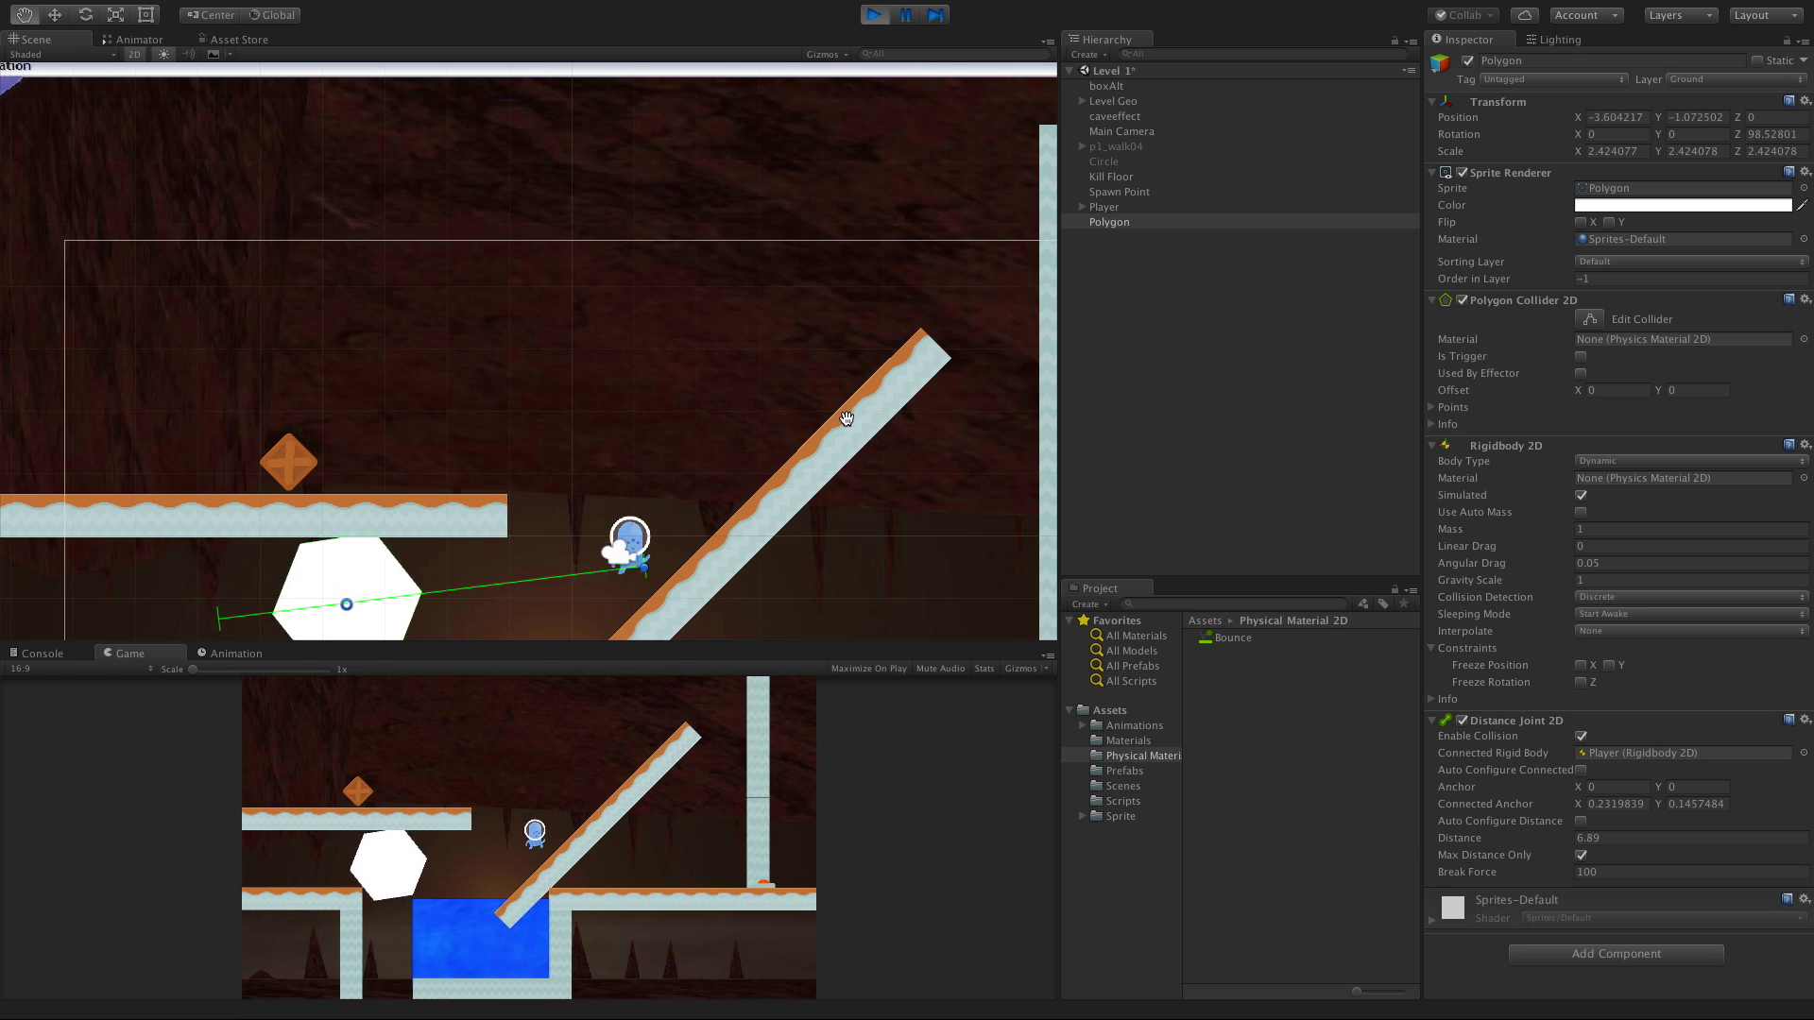
pyautogui.moveTo(688, 435); pyautogui.dragTo(595, 295)
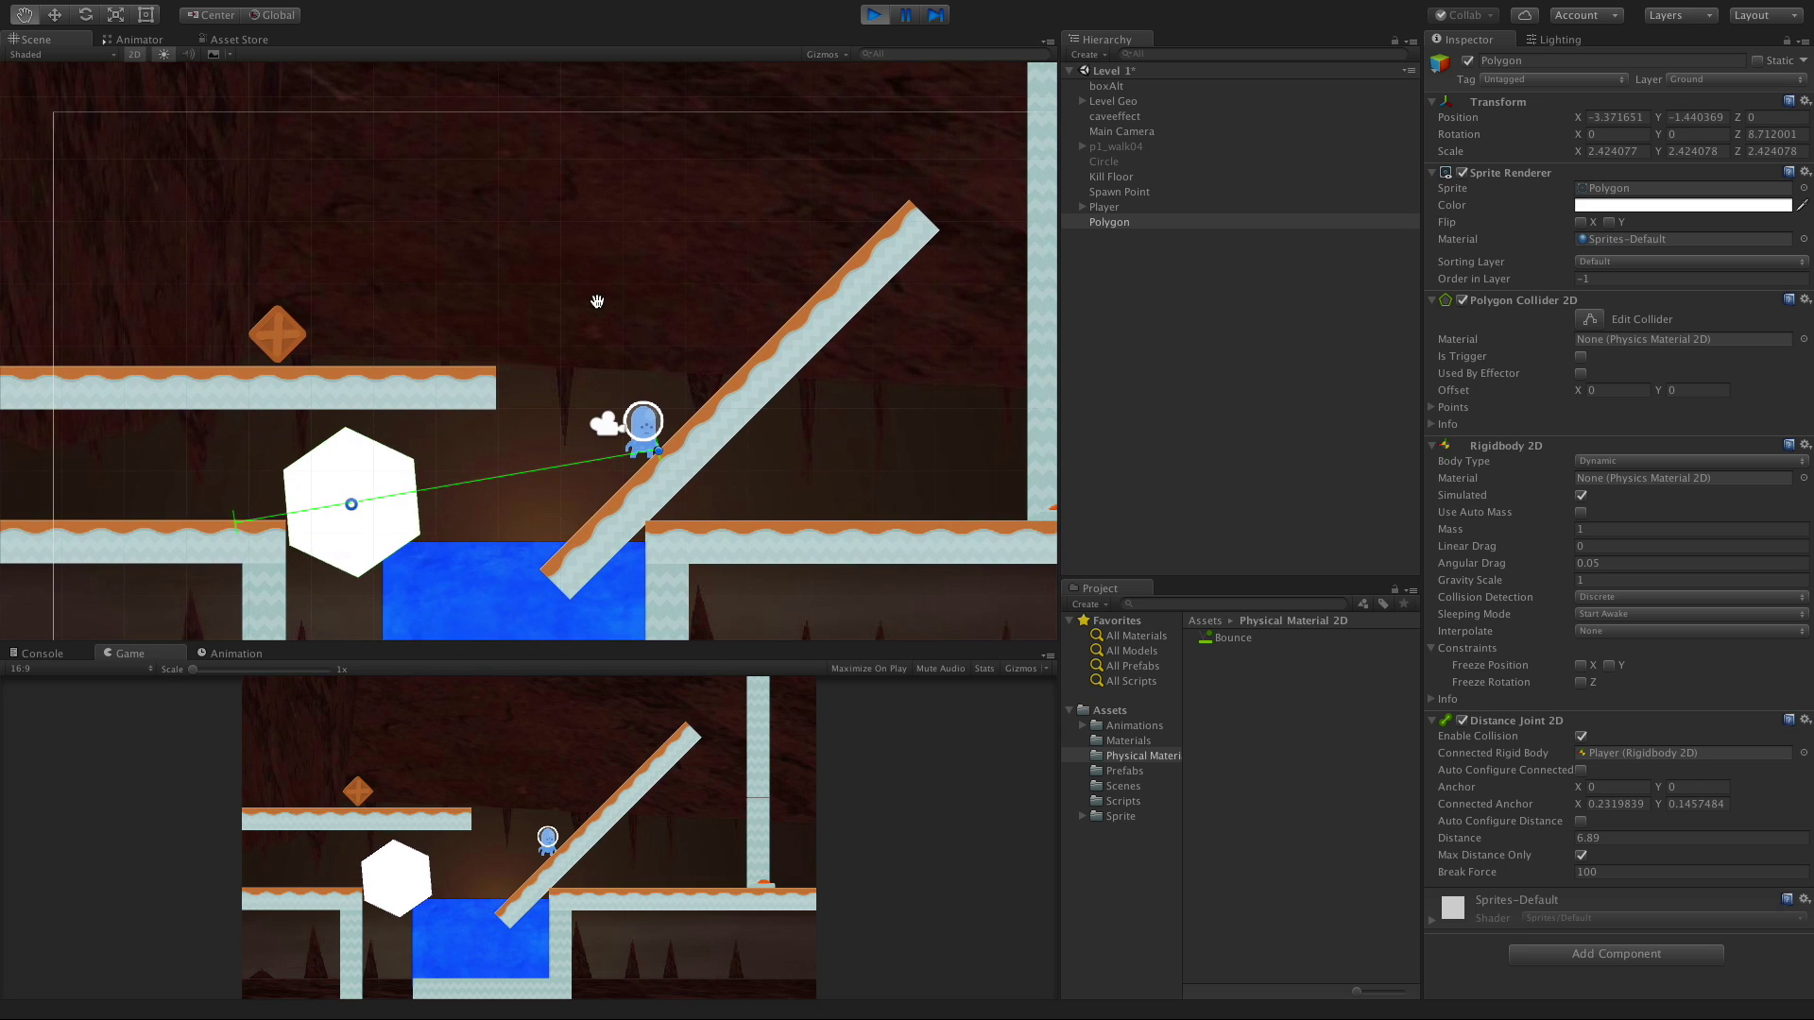
pyautogui.press('Right')
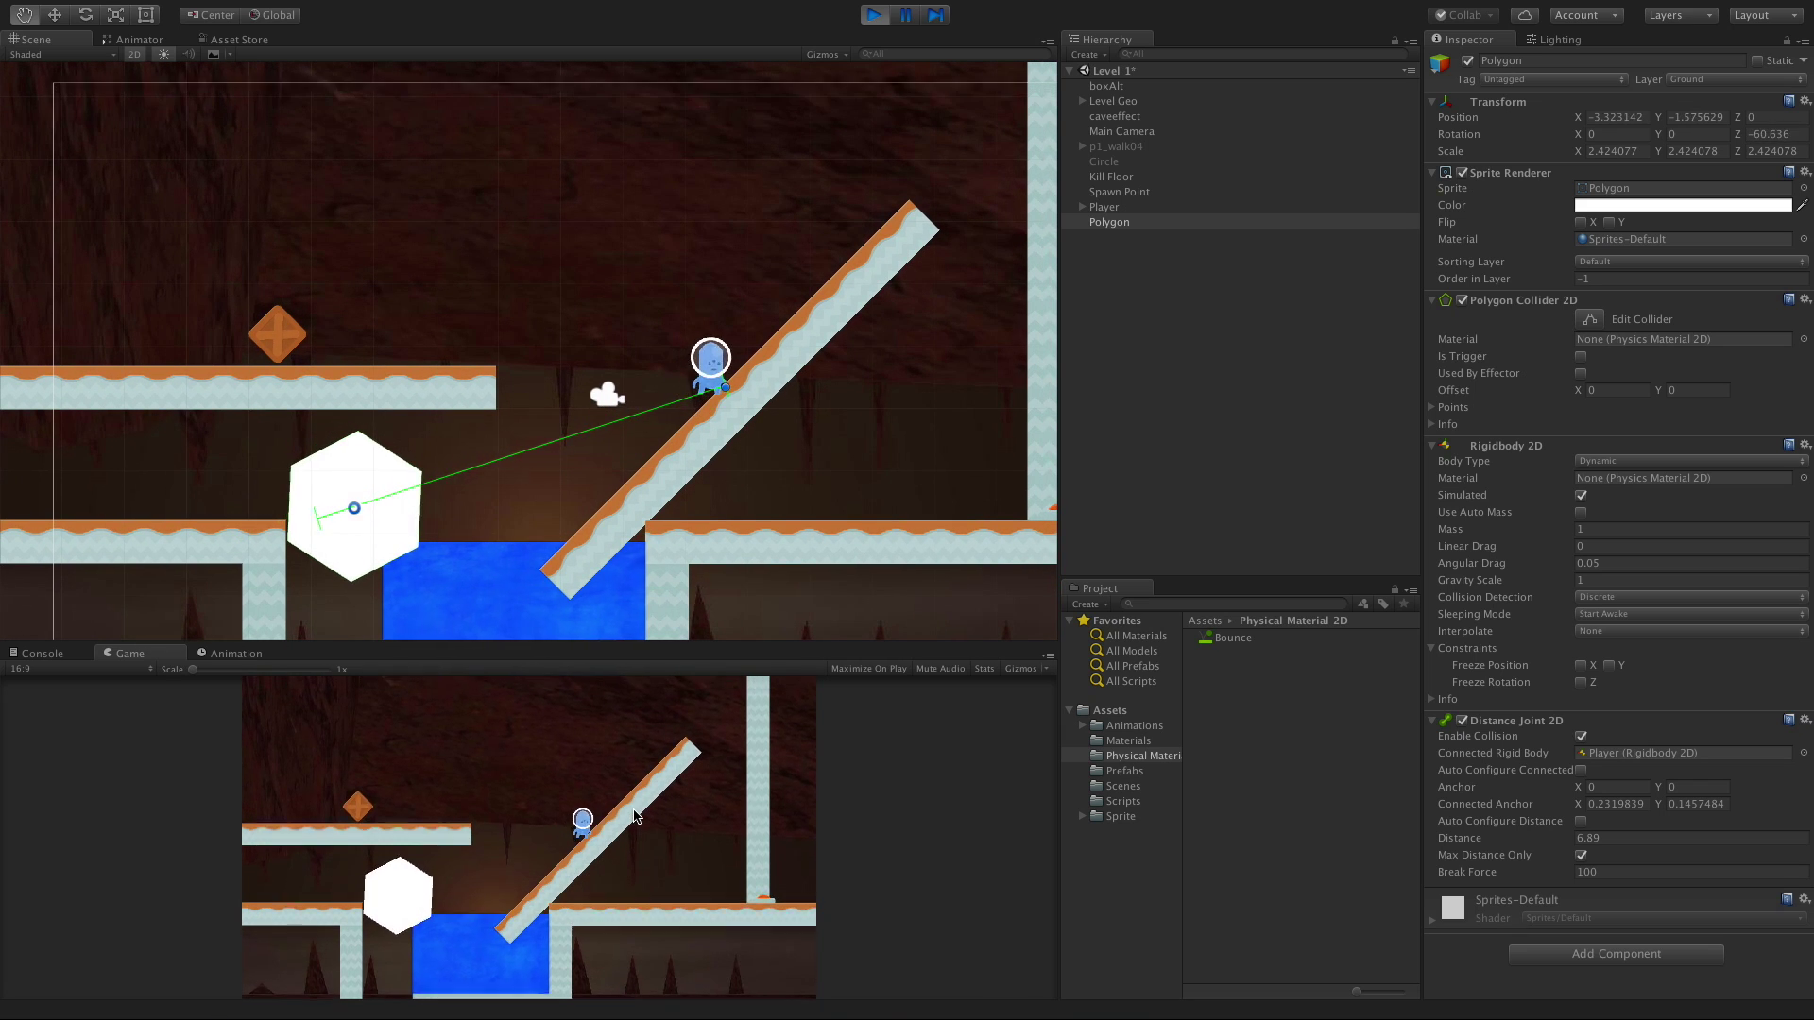
pyautogui.press('Right')
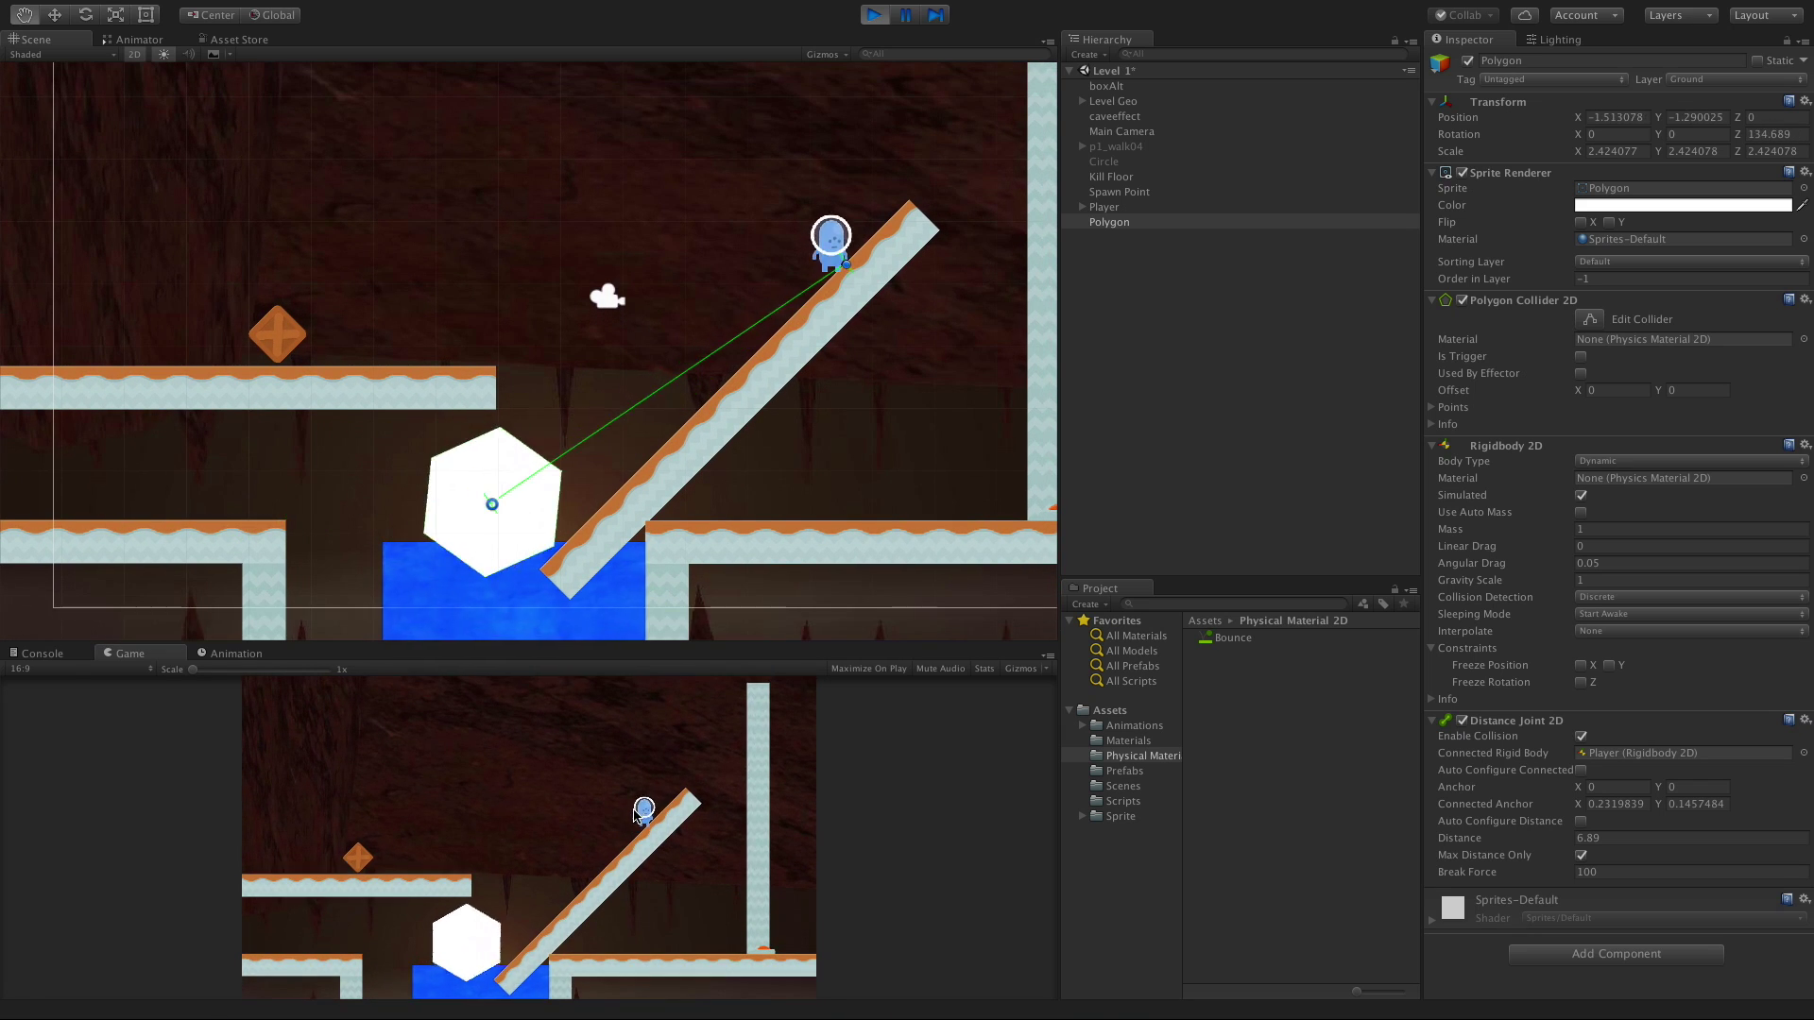
pyautogui.press('Right')
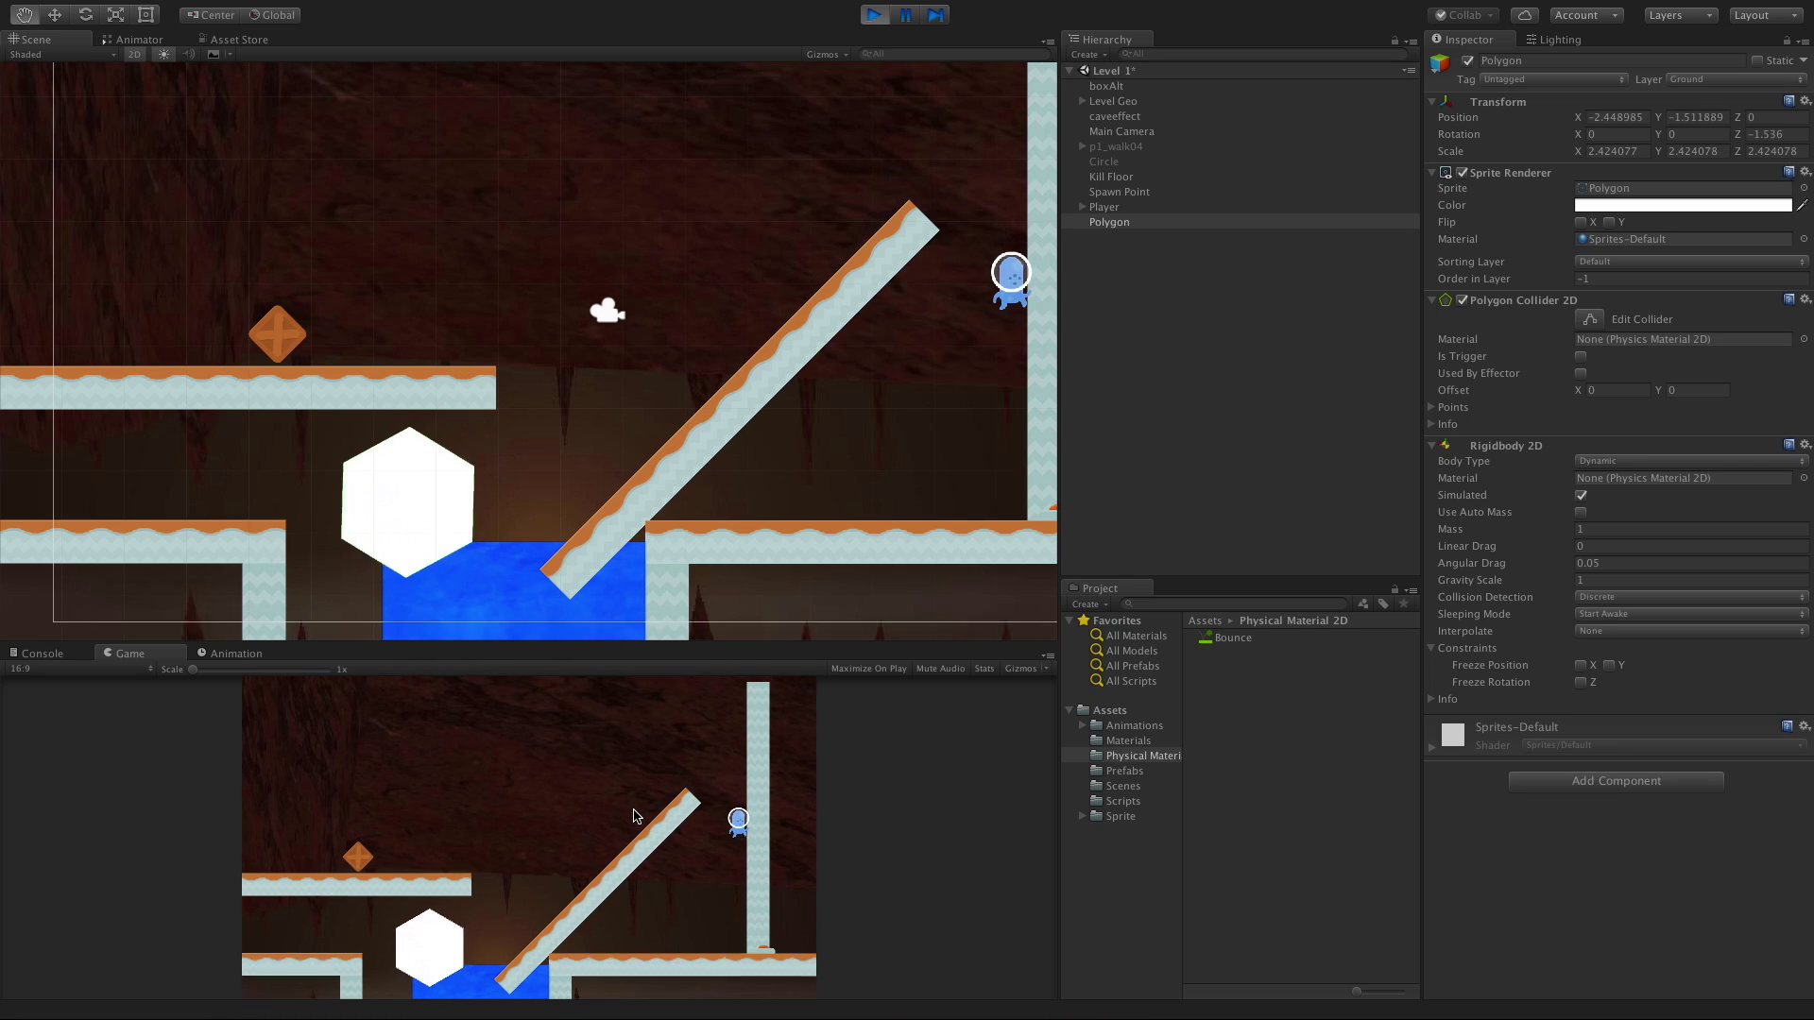
# Run and jump the player back around the polygon and the water to check its free movement, and end the play-test.
pyautogui.press('Left')
pyautogui.press('space')
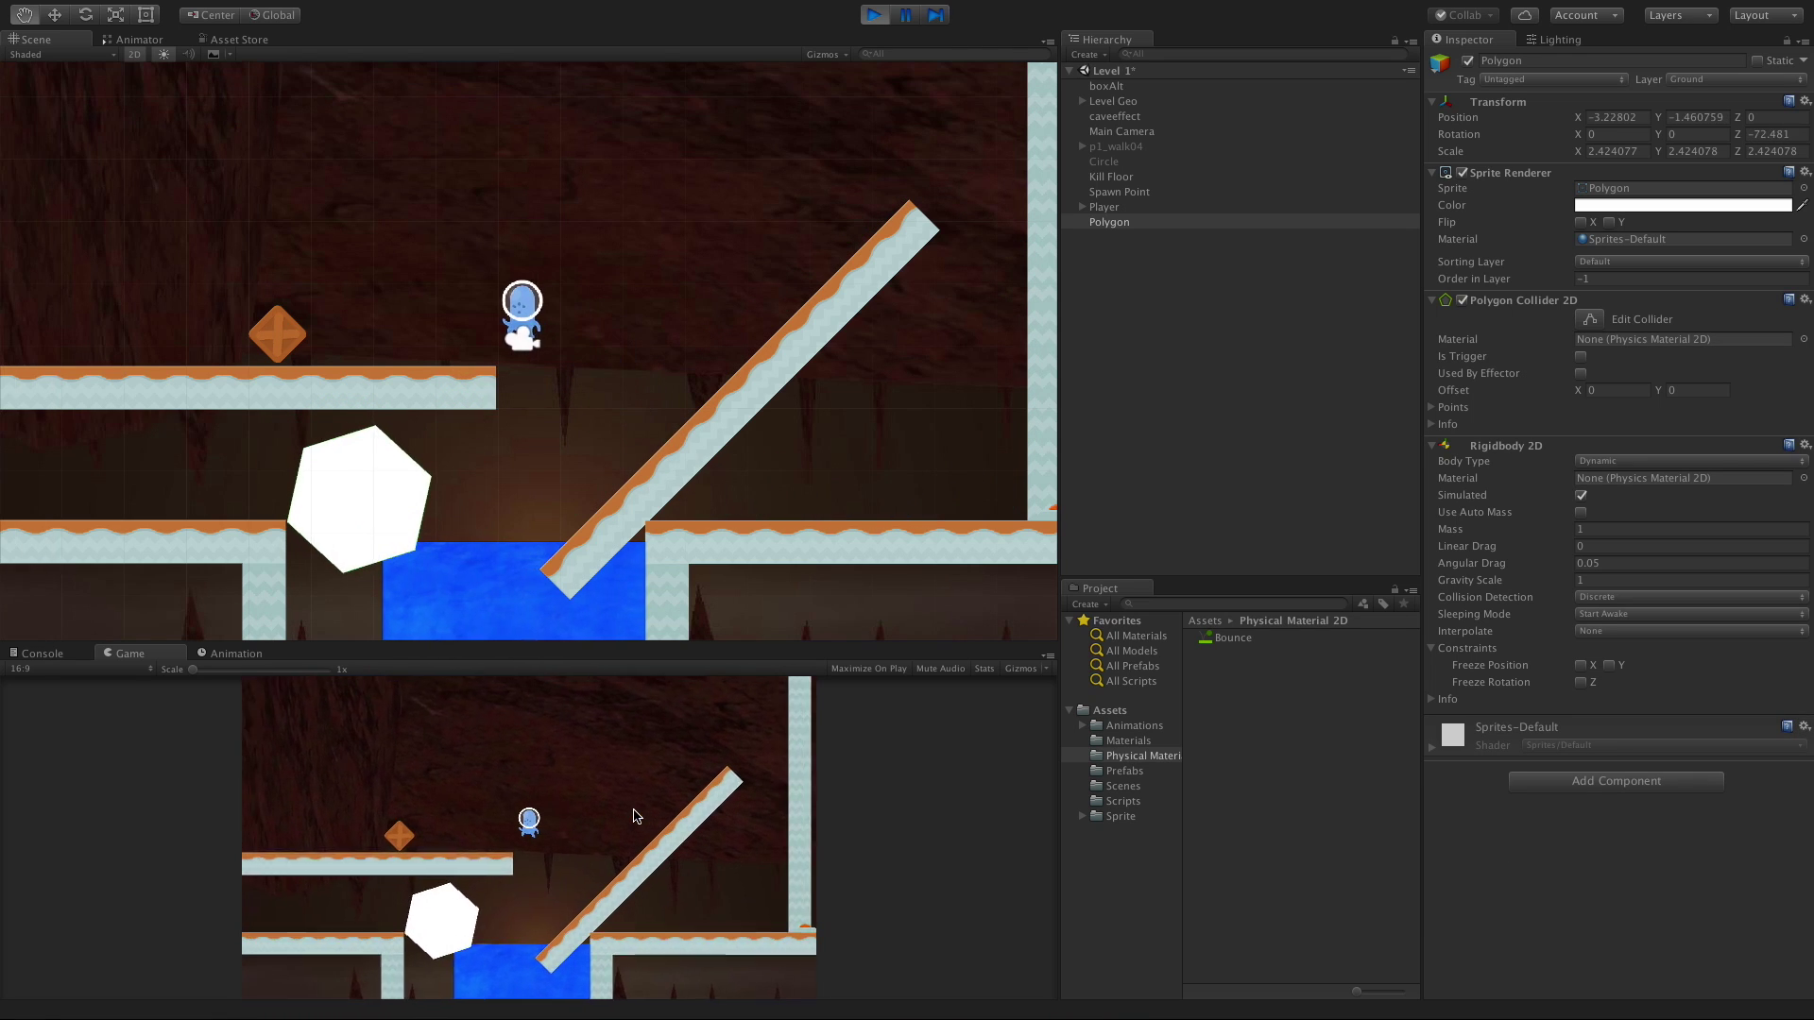
pyautogui.press('Left')
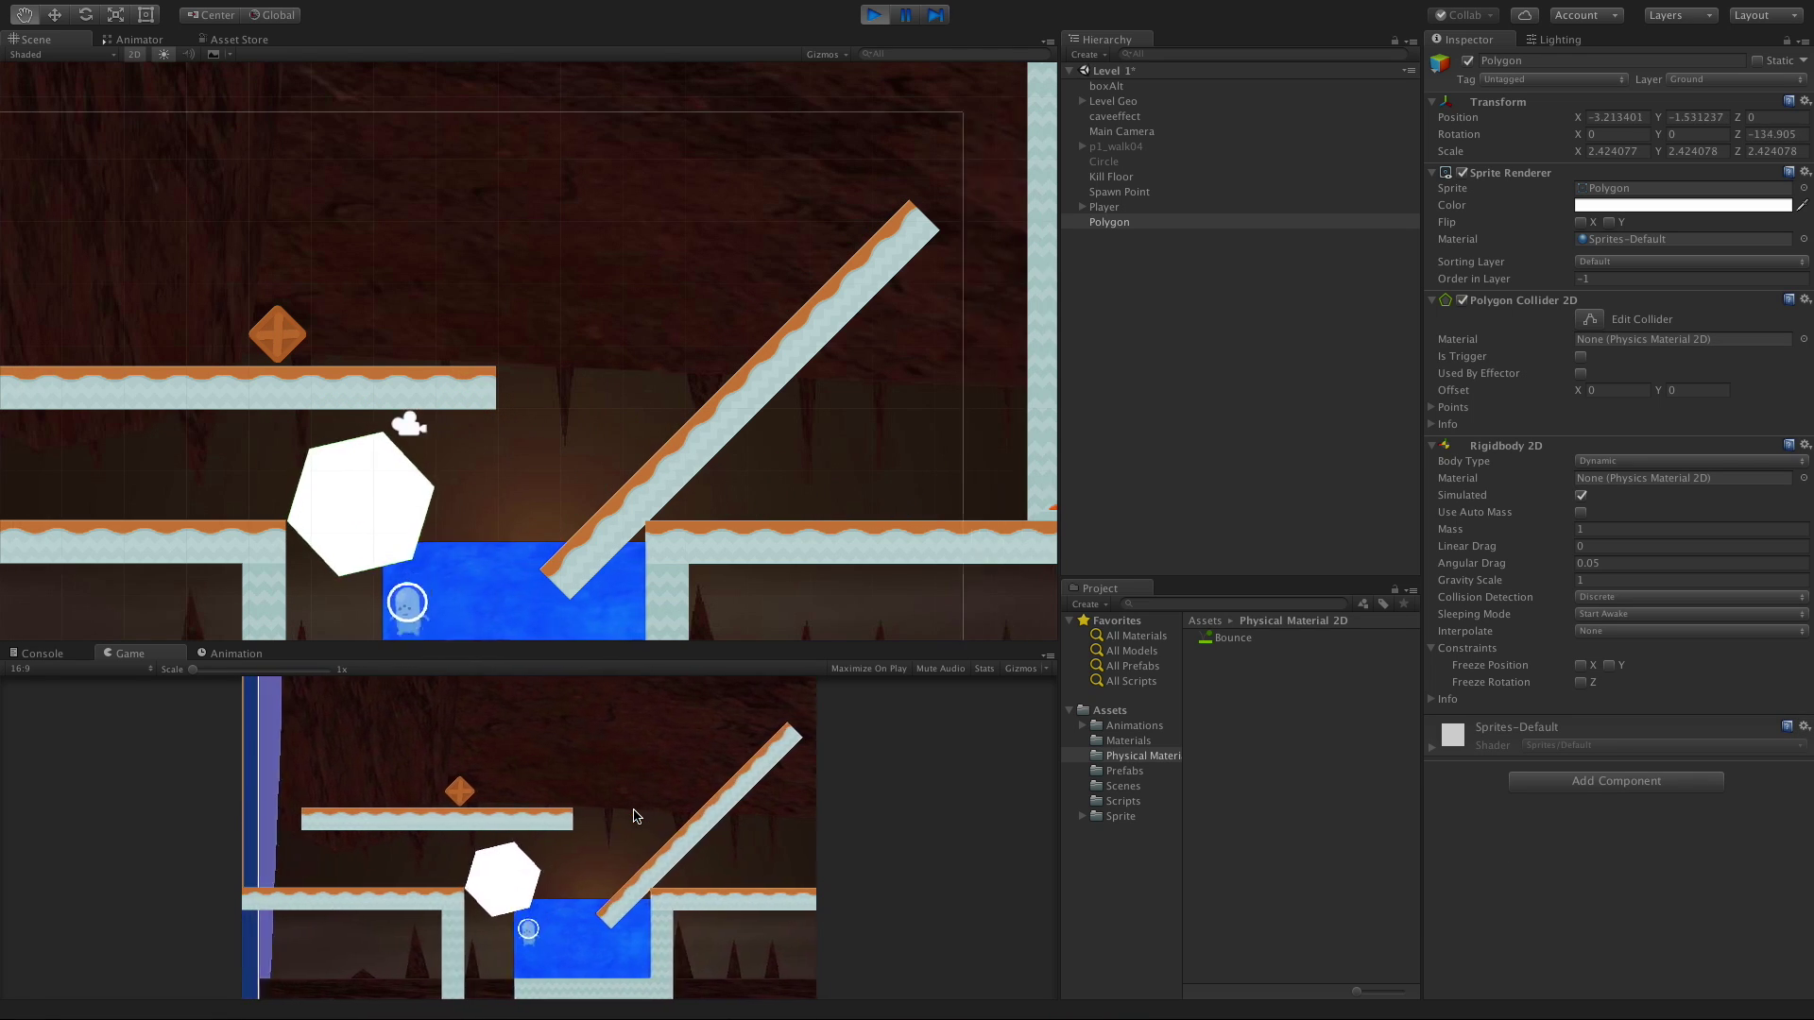
pyautogui.press('Right')
pyautogui.press('space')
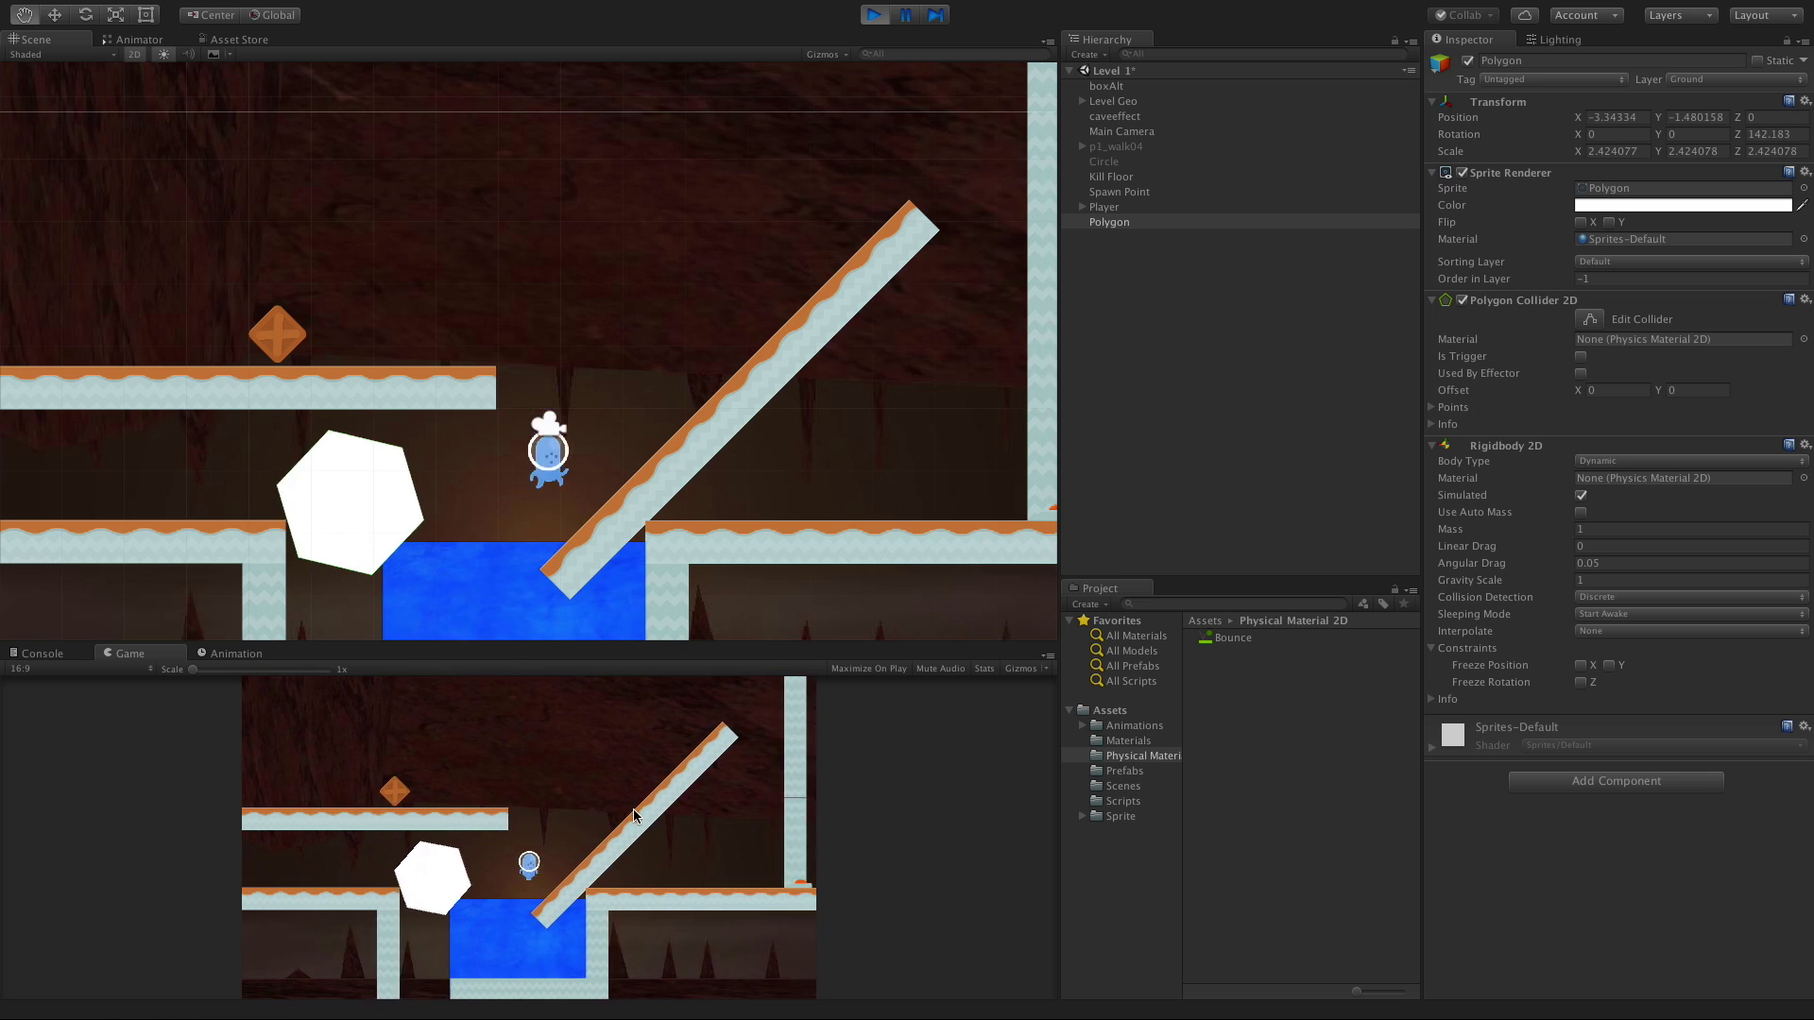
pyautogui.click(874, 16)
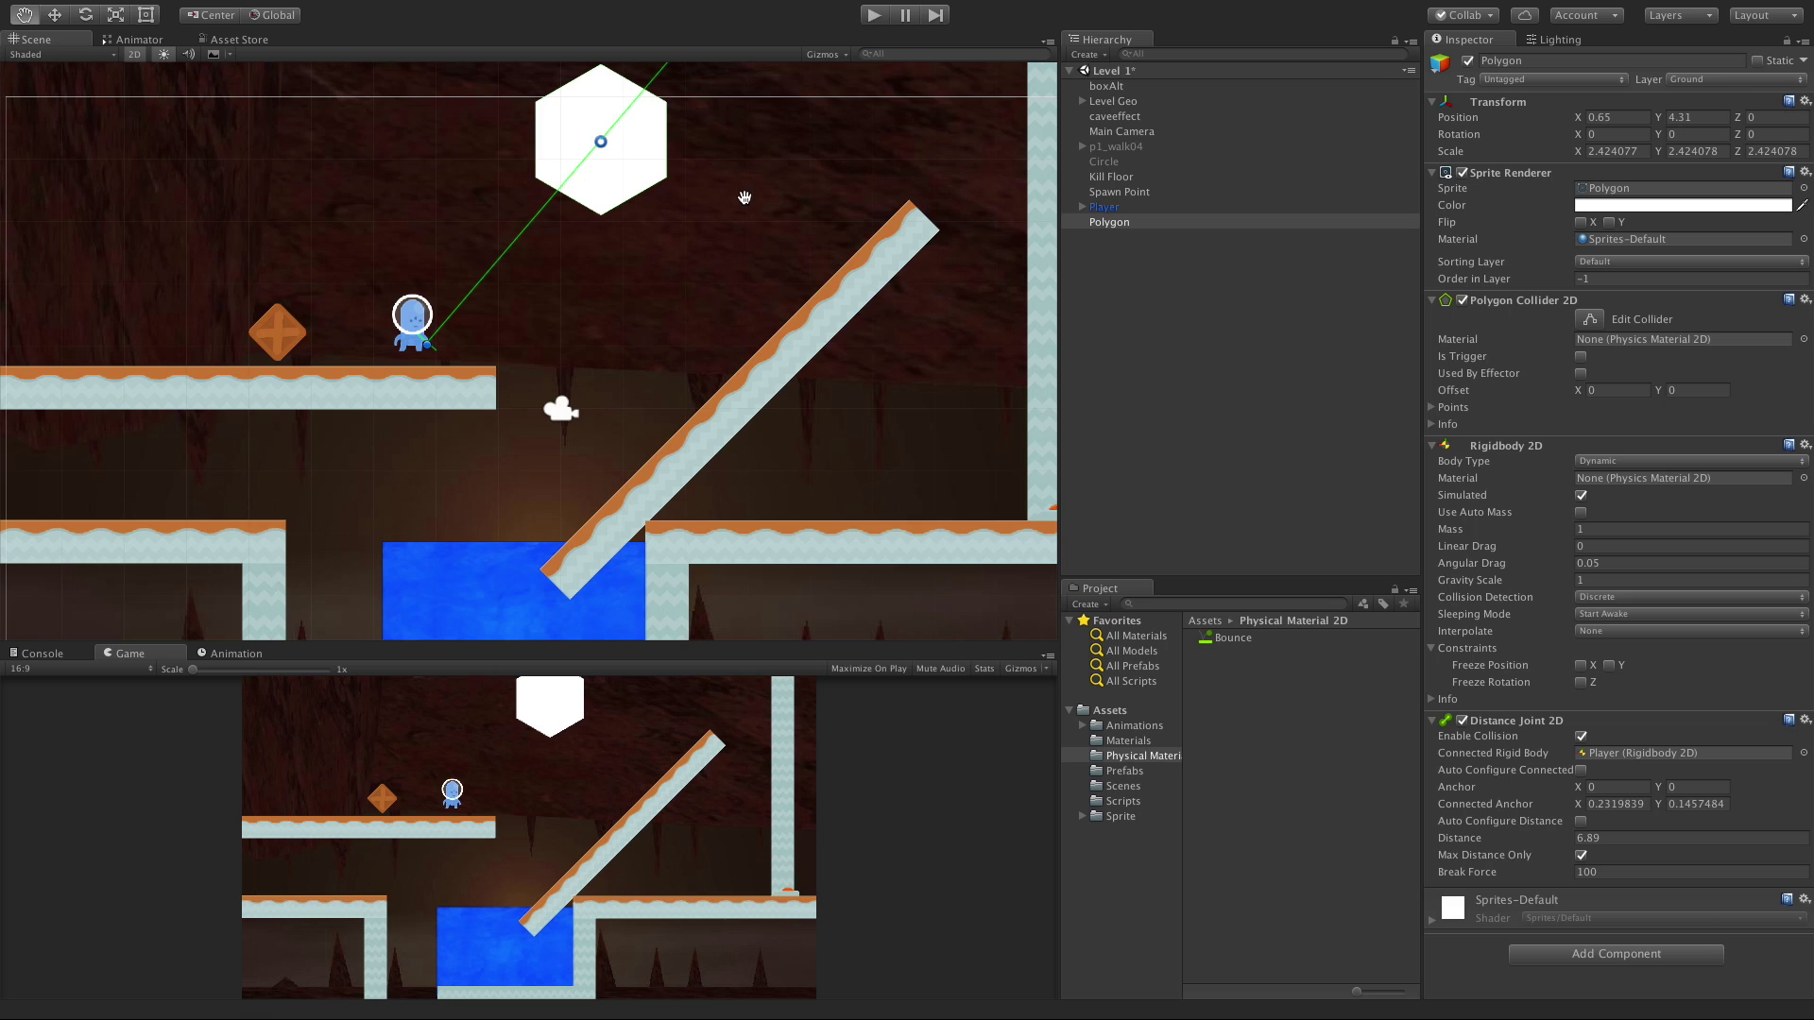
# Play-test the joint's Break Force again by running the player up the slope and over to the far wall.
pyautogui.click(871, 17)
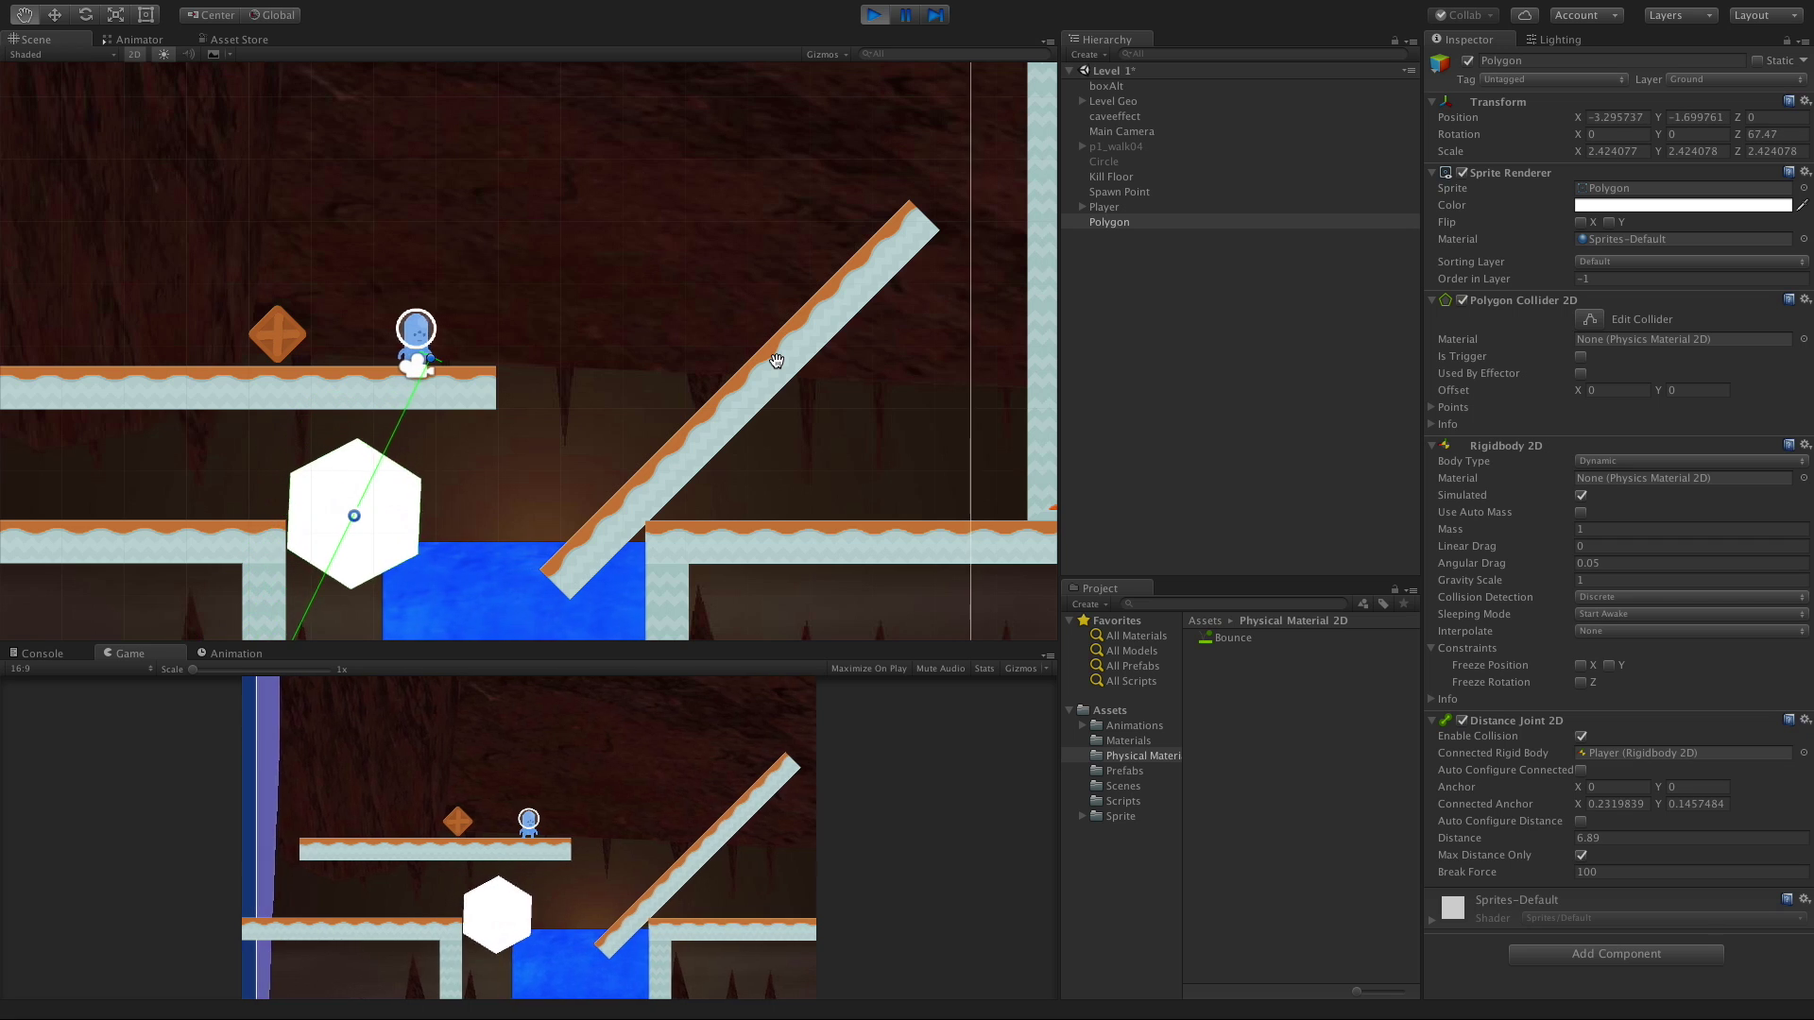
pyautogui.press('Right')
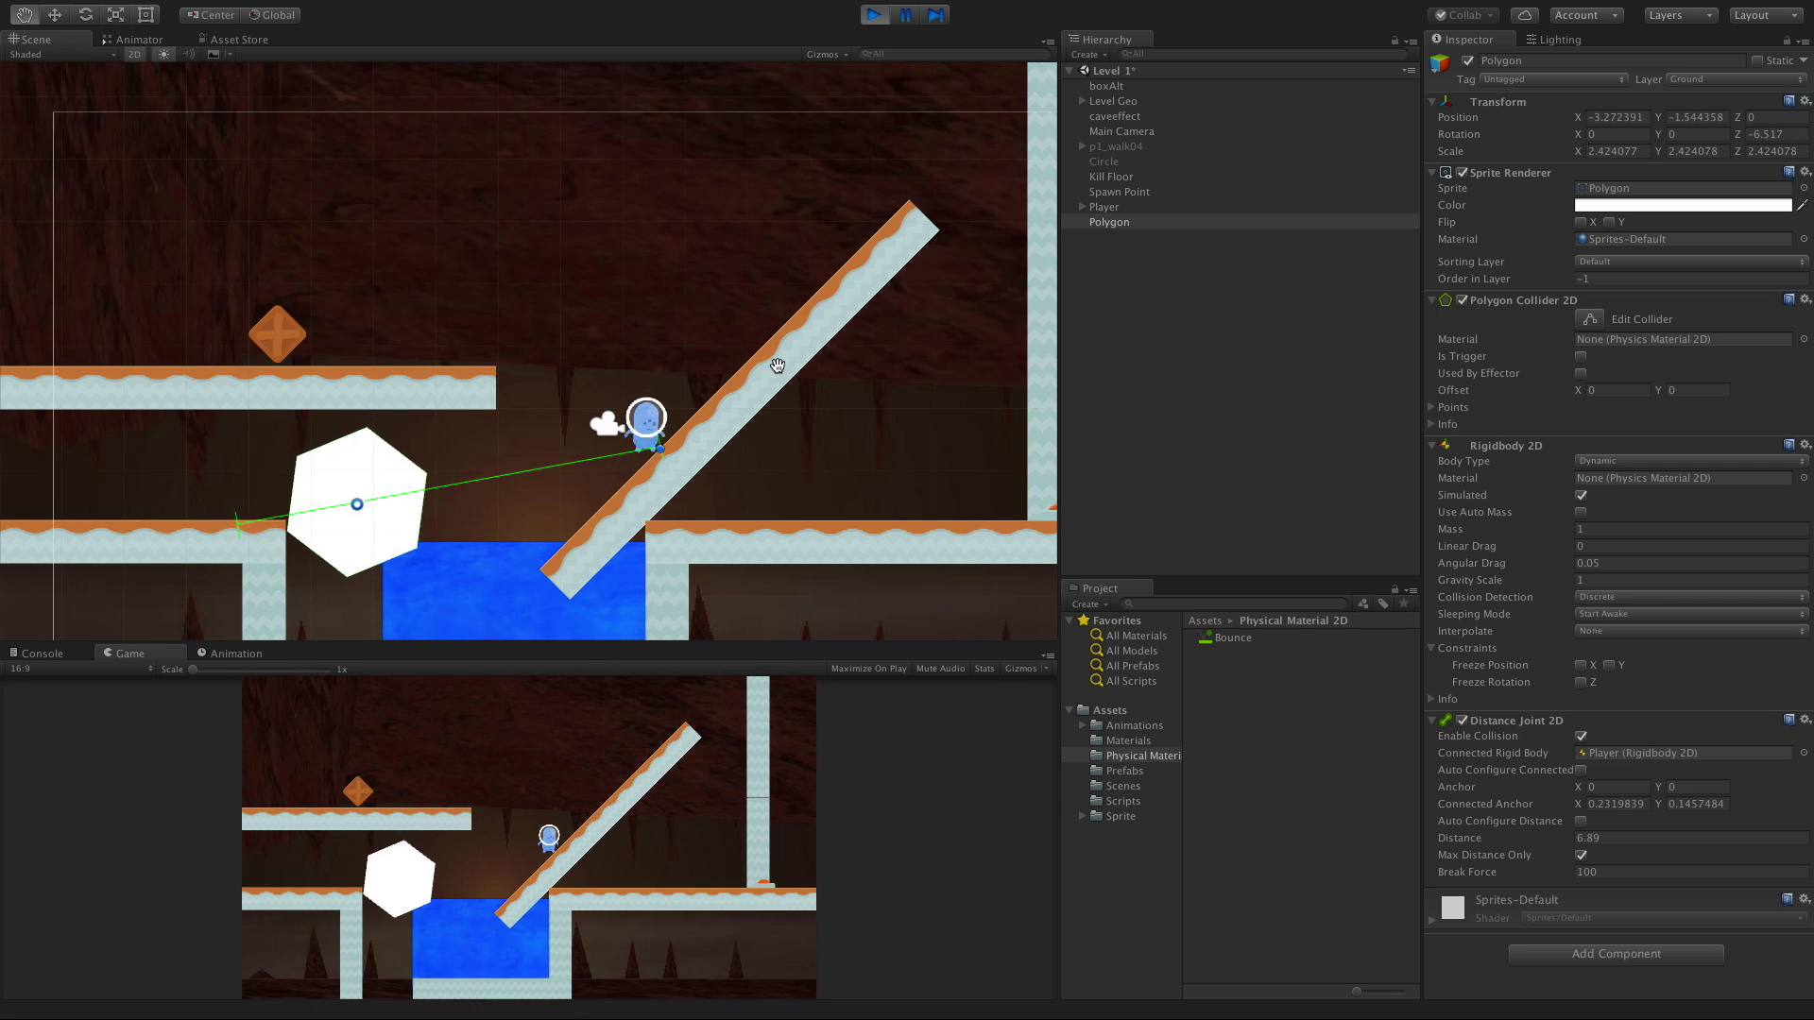
pyautogui.press('Right')
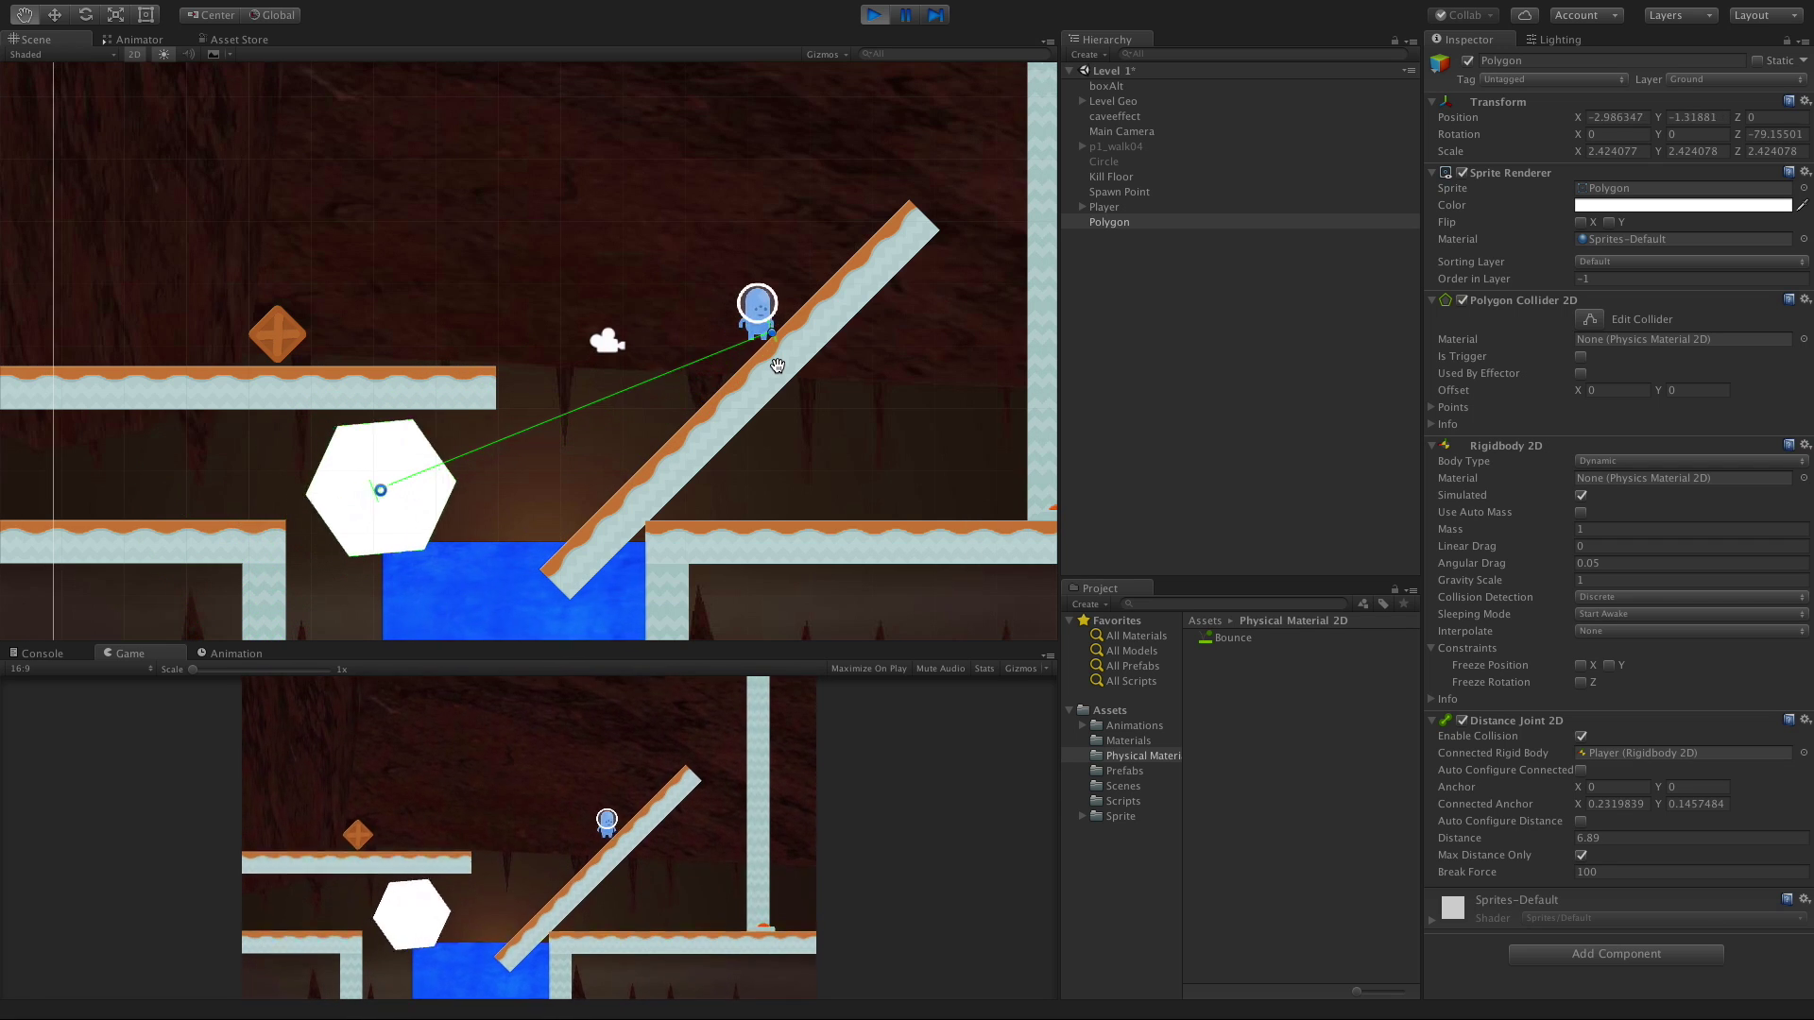
pyautogui.press('Right')
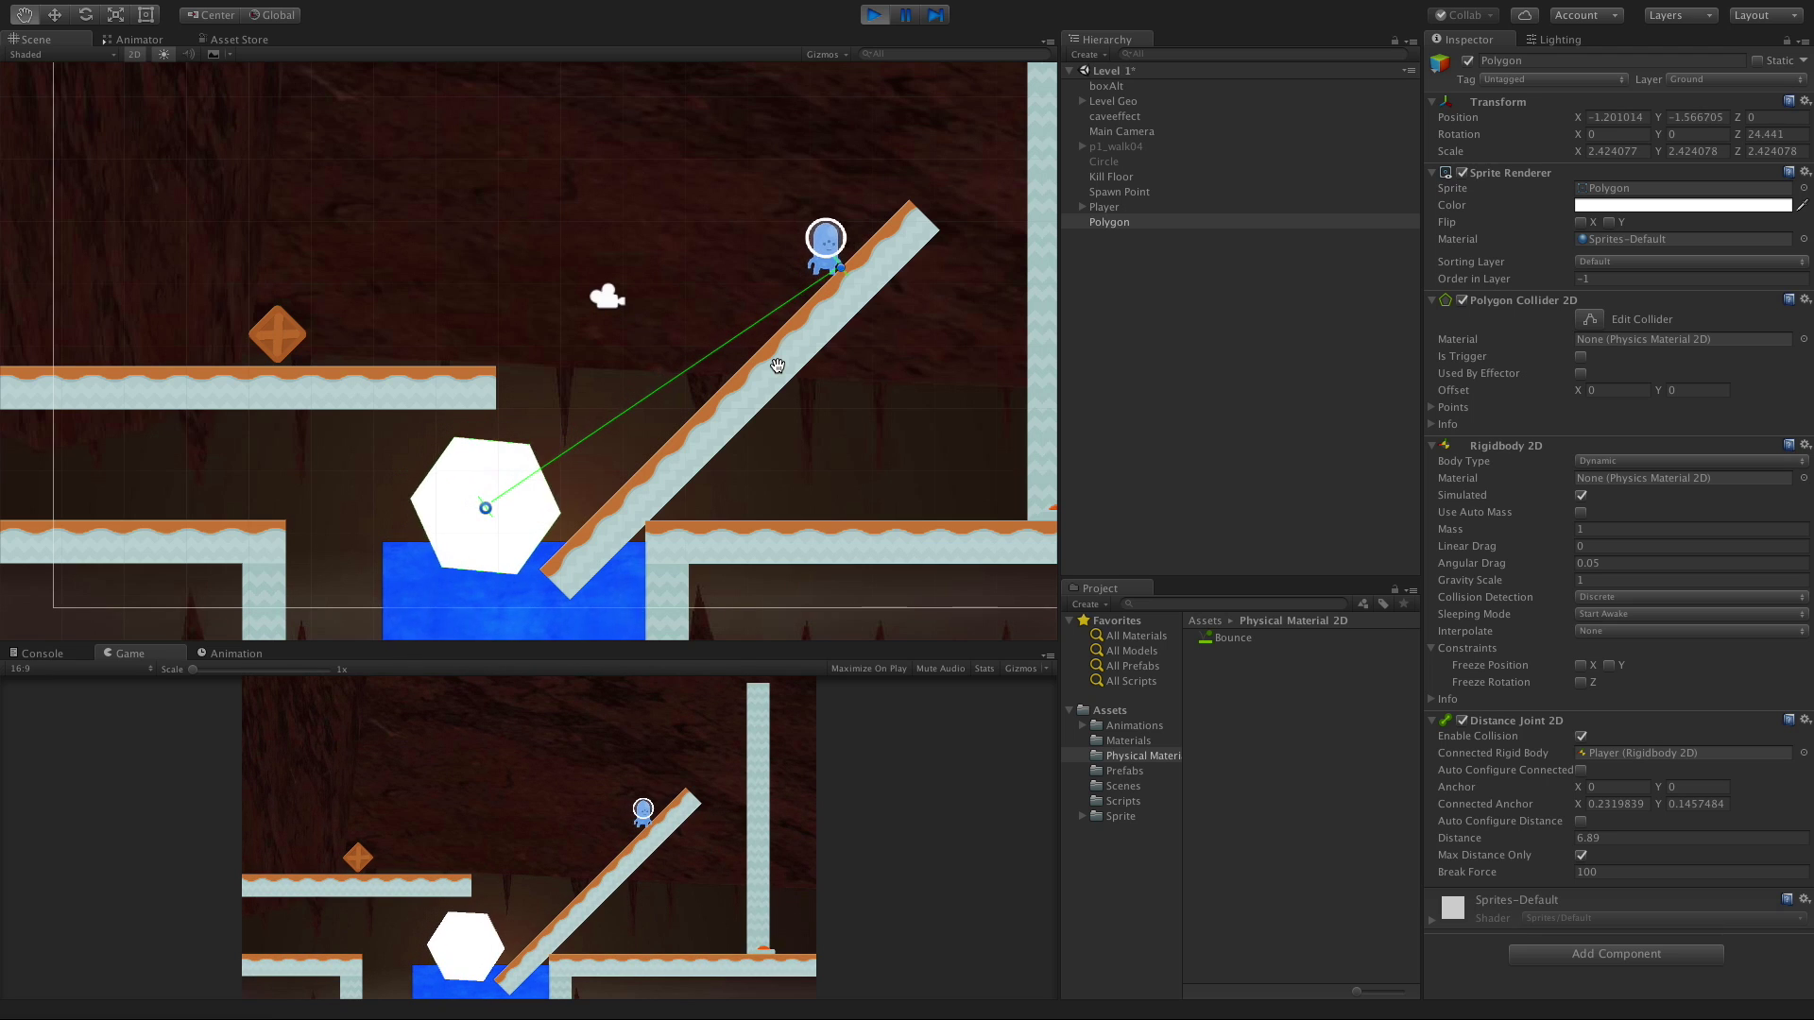
pyautogui.press('Right')
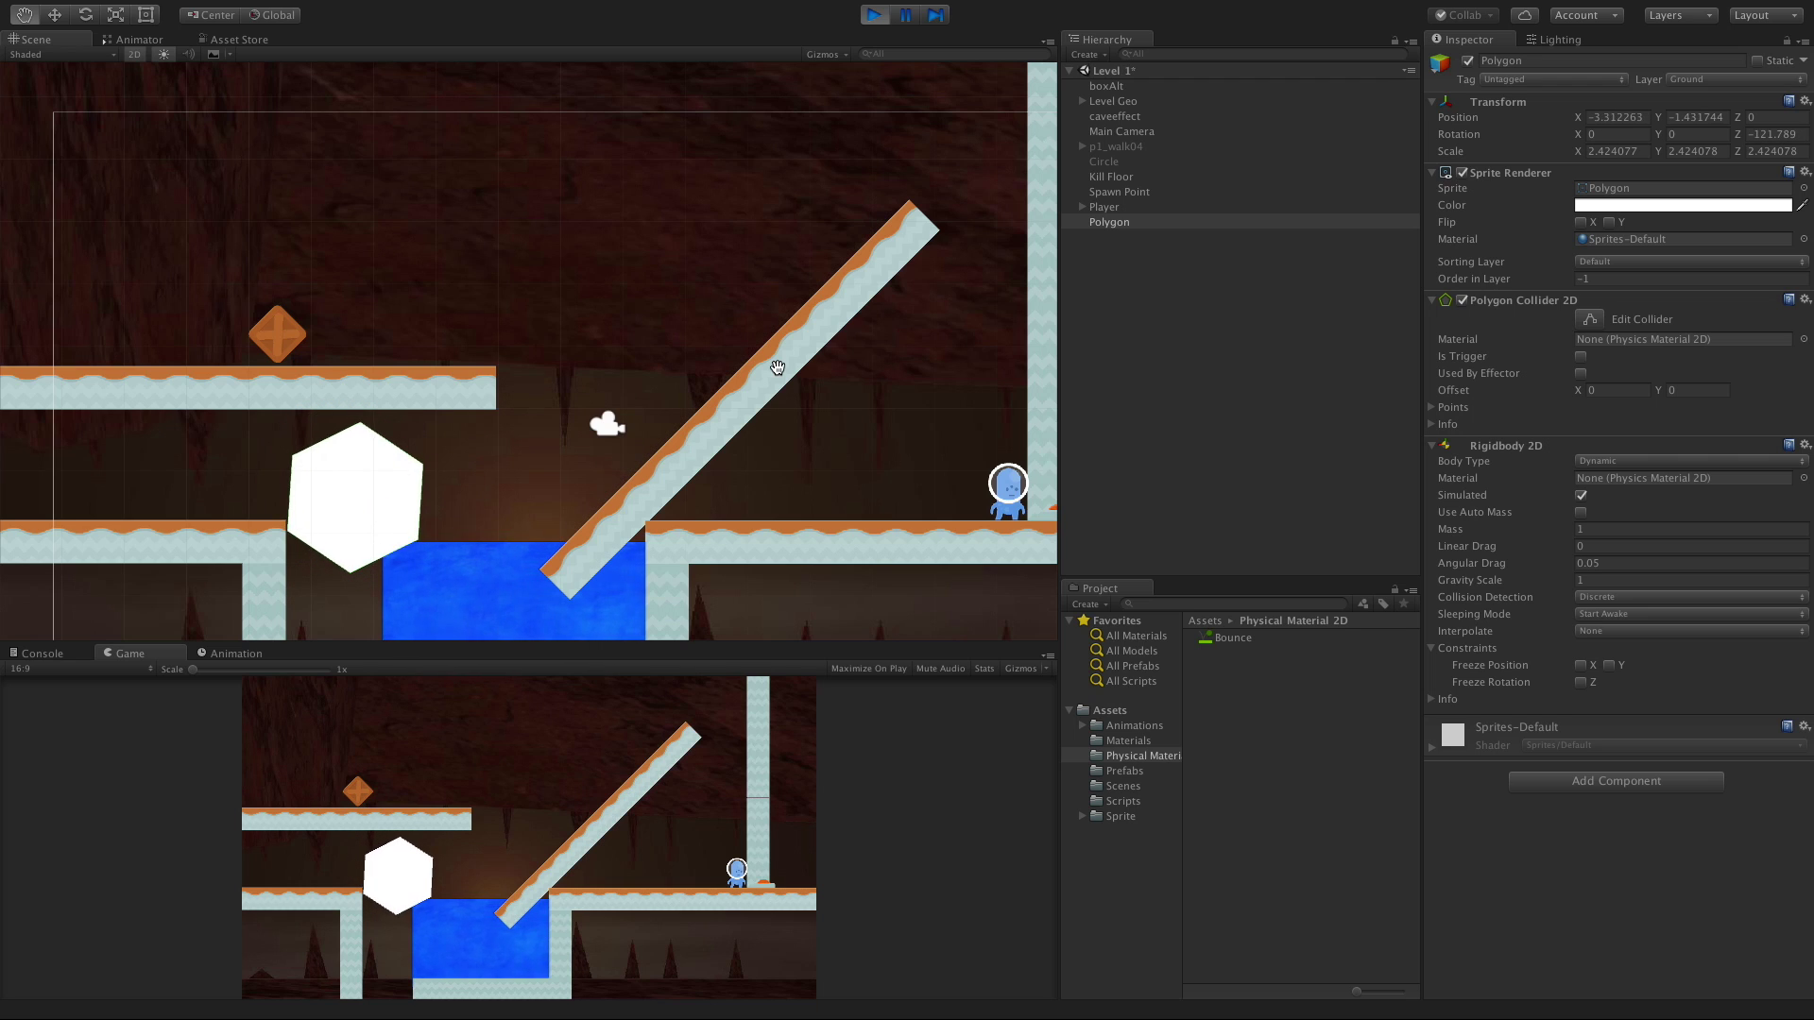
pyautogui.click(875, 15)
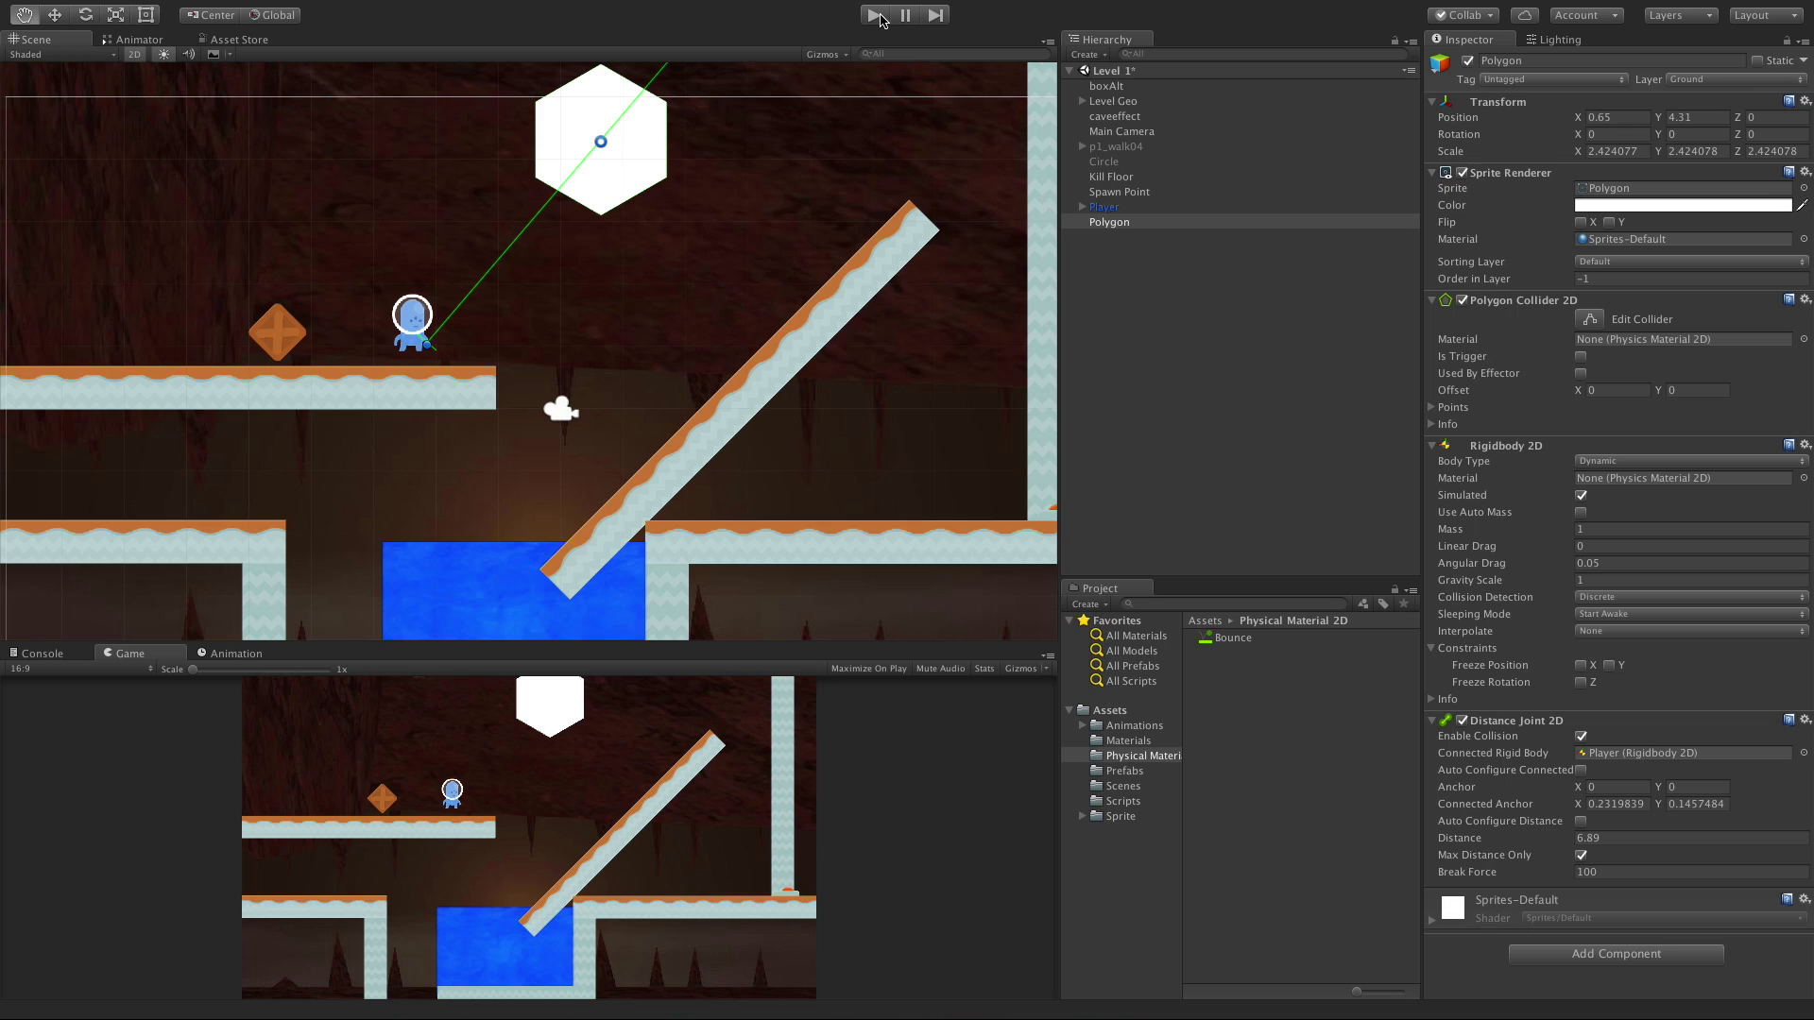